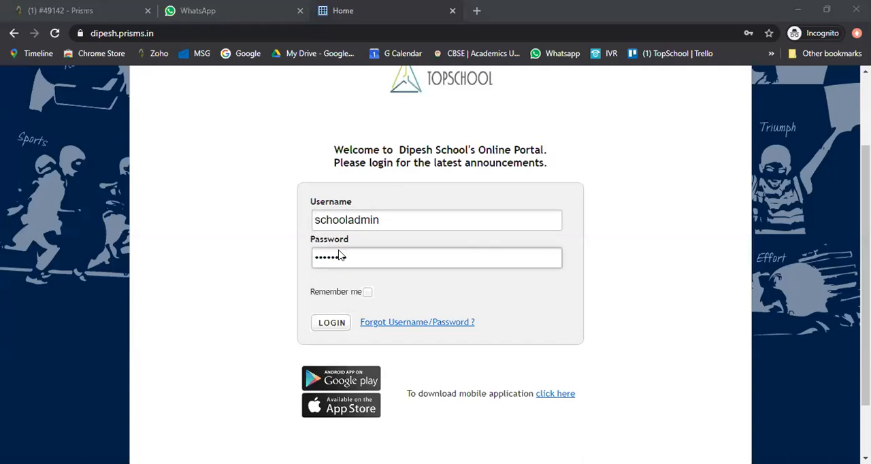
- Log in to the school portal with the filled-in credentials and dismiss the dashboard notifications and ticket feedback dialog
{"action": "left_click", "coordinate": [332, 324]}
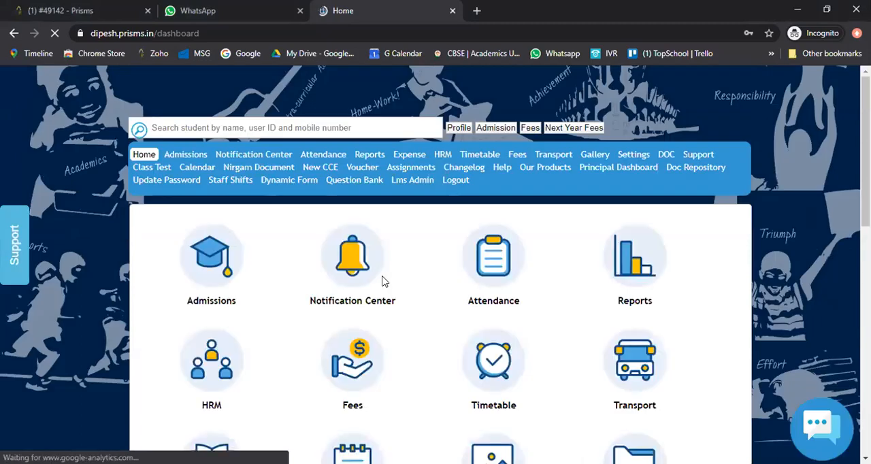
{"action": "scroll", "coordinate": [382, 281], "scroll_direction": "down", "scroll_amount": 3}
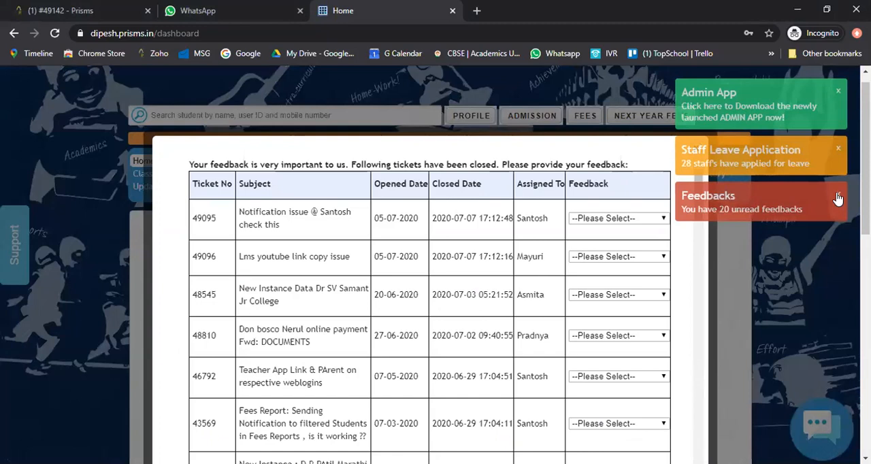
{"action": "left_click", "coordinate": [837, 197]}
{"action": "left_click", "coordinate": [838, 148]}
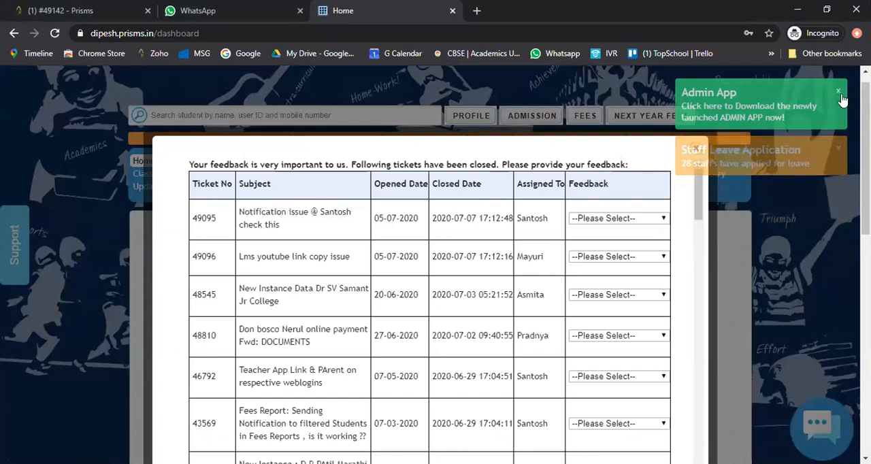
{"action": "left_click", "coordinate": [841, 100]}
{"action": "left_click", "coordinate": [607, 14]}
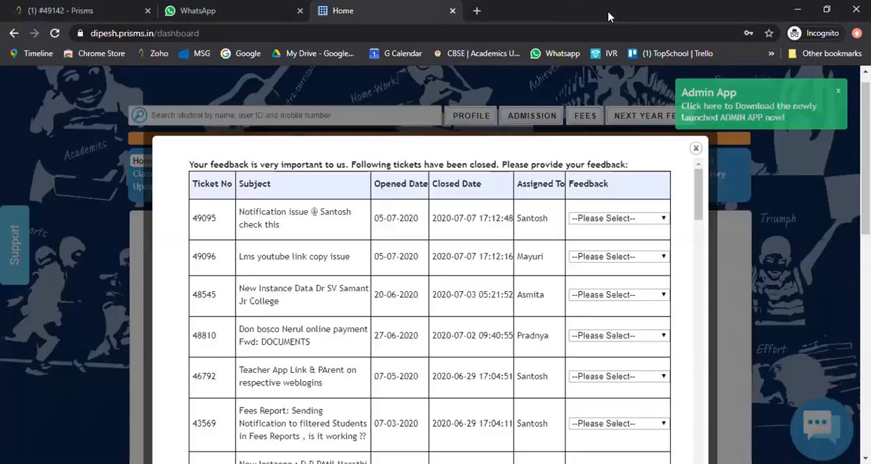
{"action": "left_click", "coordinate": [695, 148]}
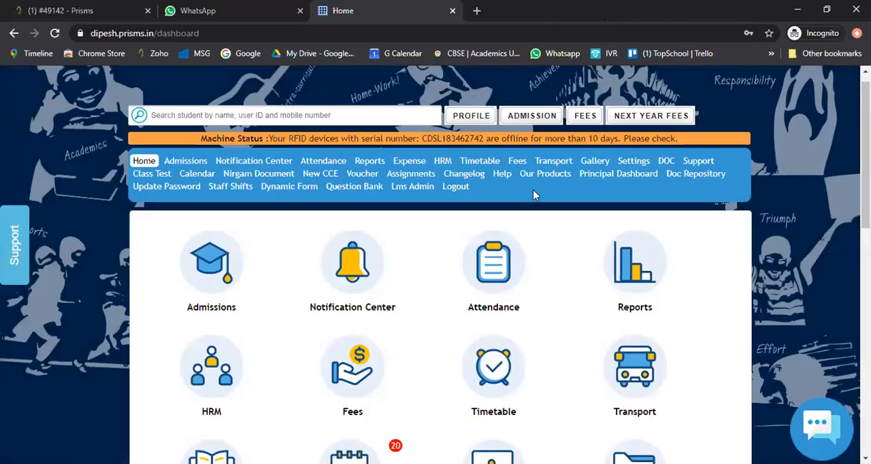
- Open the portal's Settings page in a new browser tab and switch to it
{"action": "right_click", "coordinate": [629, 164]}
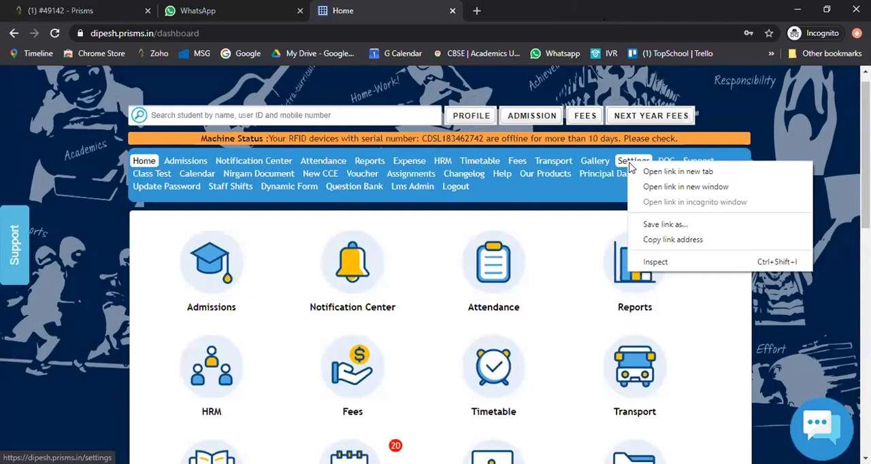
{"action": "left_click", "coordinate": [619, 188]}
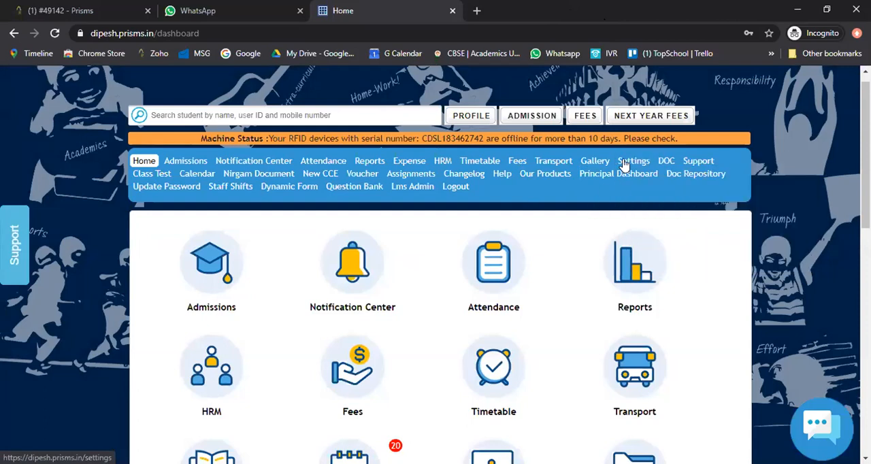
{"action": "right_click", "coordinate": [625, 163]}
{"action": "left_click", "coordinate": [673, 170]}
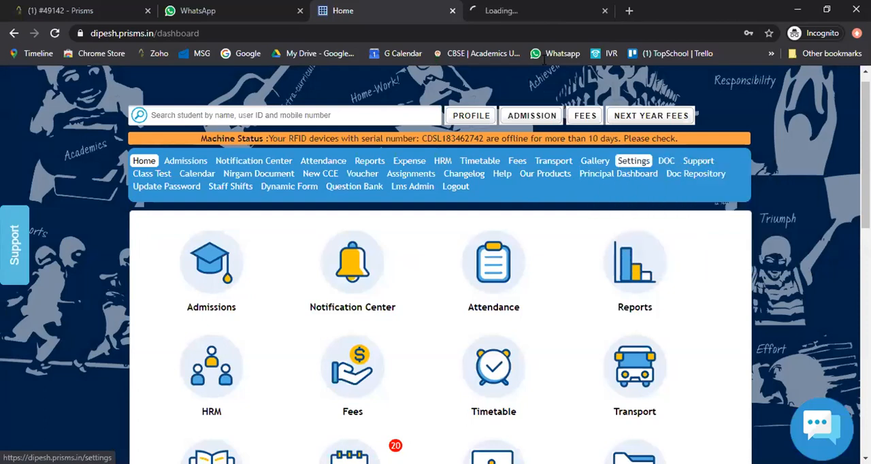
{"action": "left_click", "coordinate": [521, 11]}
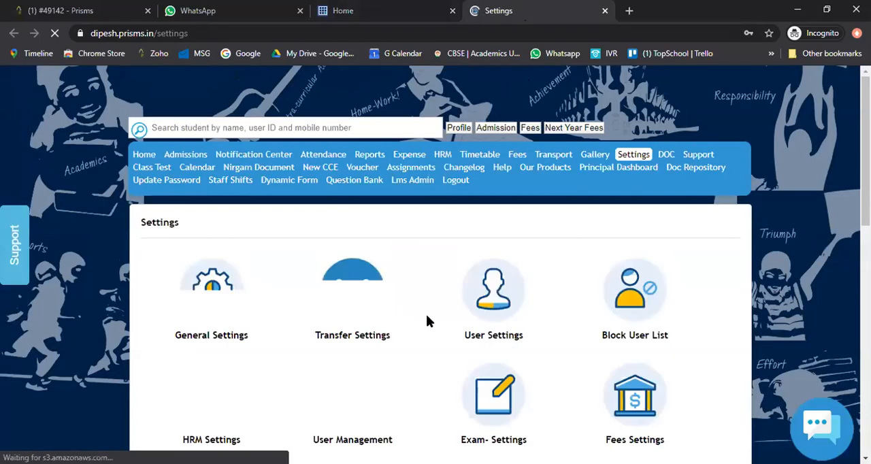
- Go to Inventory Settings and open the Add New Vendor form
{"action": "scroll", "coordinate": [428, 319], "scroll_direction": "down", "scroll_amount": 3}
{"action": "scroll", "coordinate": [423, 301], "scroll_direction": "down", "scroll_amount": 1}
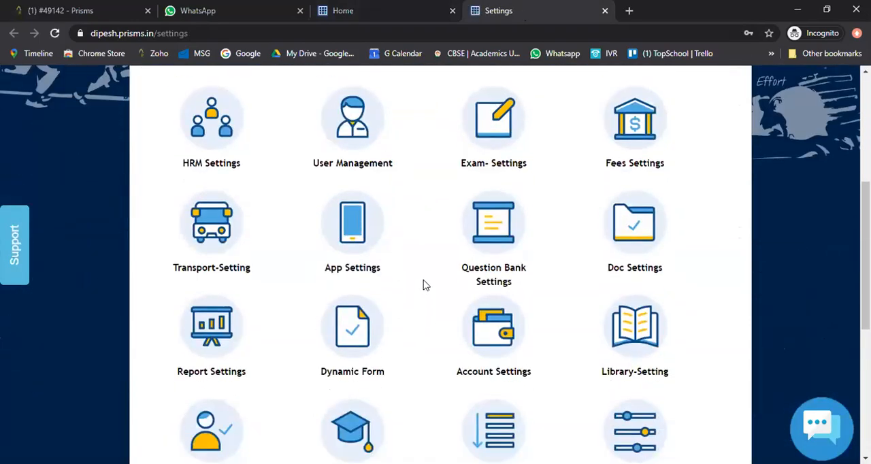
{"action": "scroll", "coordinate": [423, 285], "scroll_direction": "down", "scroll_amount": 2}
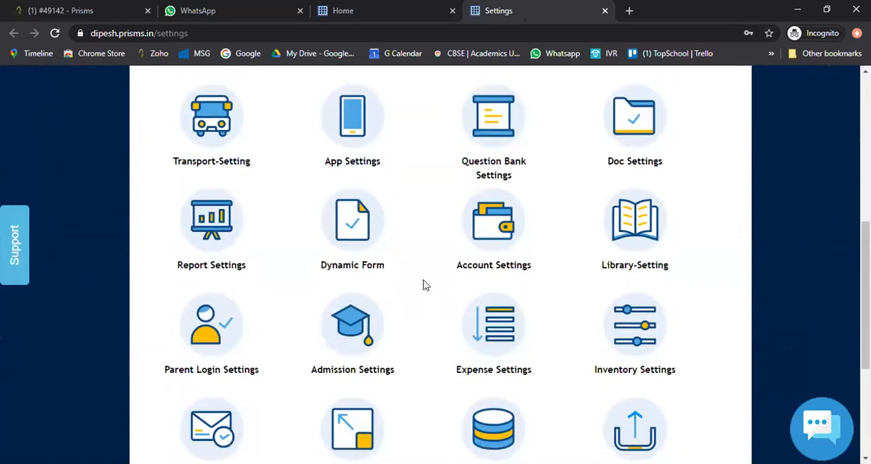
{"action": "scroll", "coordinate": [423, 284], "scroll_direction": "down", "scroll_amount": 1}
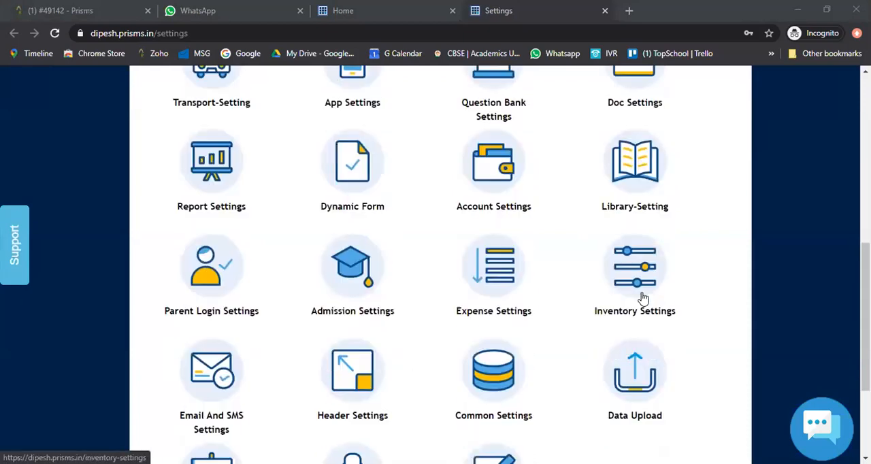
{"action": "left_click", "coordinate": [637, 272]}
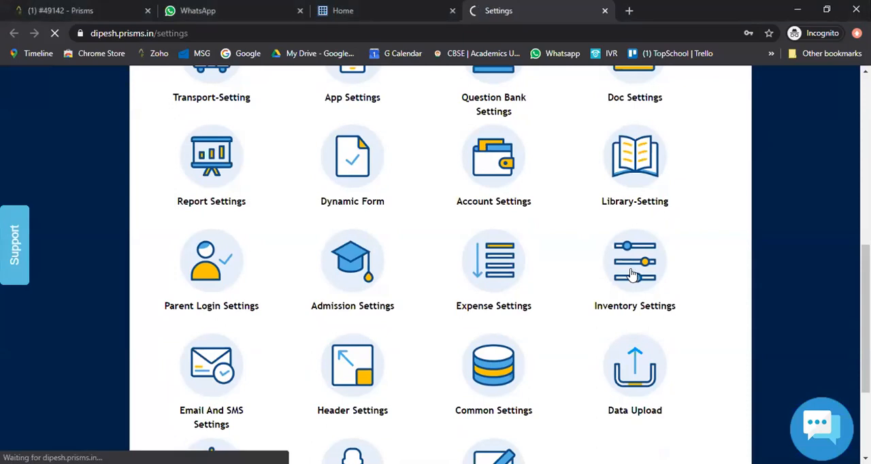
{"action": "scroll", "coordinate": [470, 334], "scroll_direction": "down", "scroll_amount": 2}
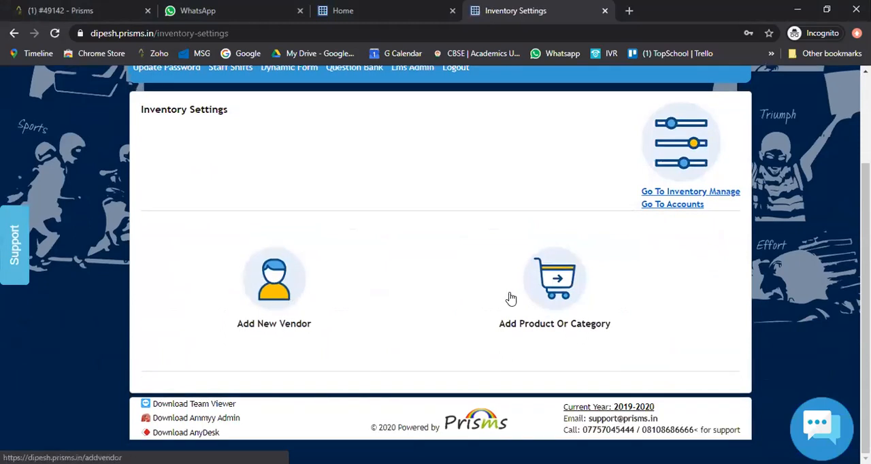
{"action": "left_click", "coordinate": [262, 298]}
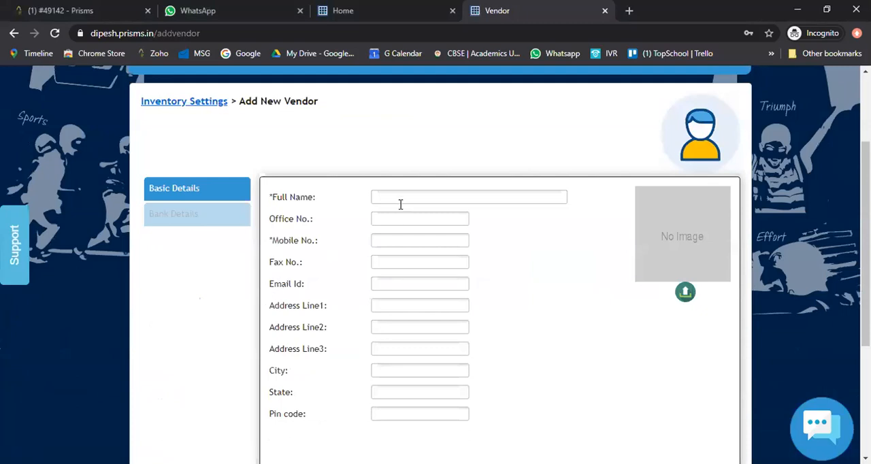
- Fill in the vendor's full name and mobile number in the basic details, leaving the office number blank
{"action": "left_click", "coordinate": [400, 198]}
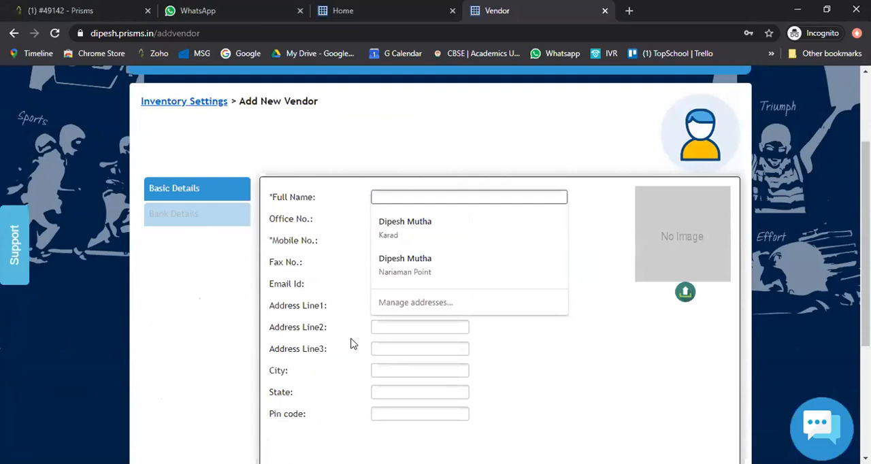
{"action": "key", "text": "alt+Tab"}
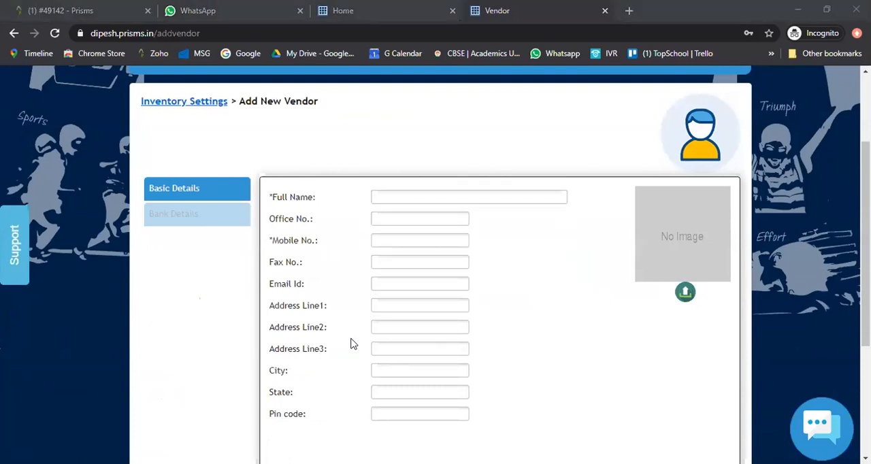
{"action": "left_click", "coordinate": [428, 189]}
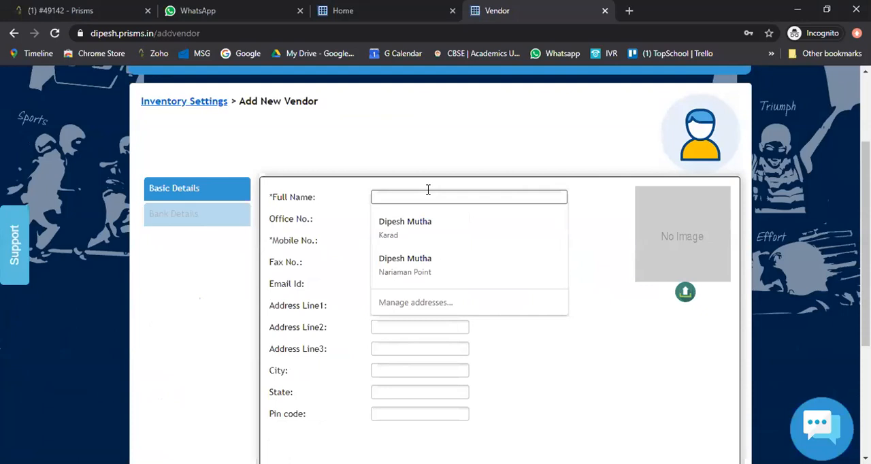
{"action": "key", "text": "Tab"}
{"action": "left_click", "coordinate": [428, 196]}
{"action": "type", "text": "PRISMS"}
{"action": "key", "text": "Tab"}
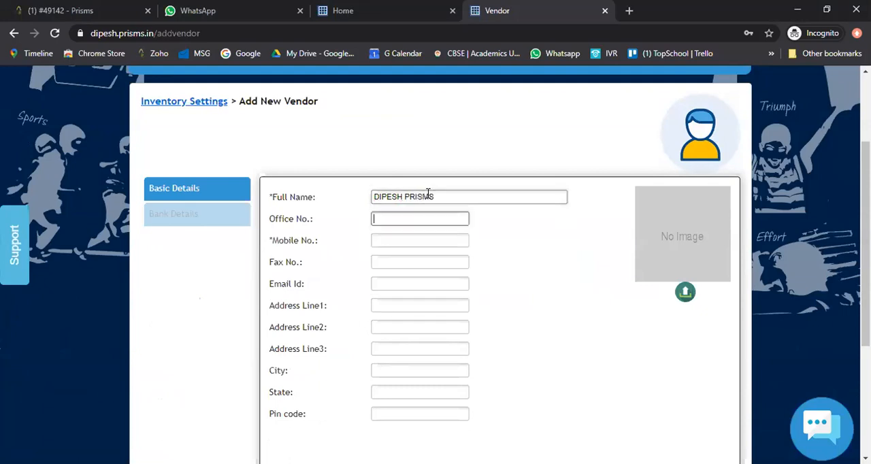
{"action": "key", "text": "Tab"}
- Continue to the vendor's bank details, leave them blank, and submit the new vendor
{"action": "scroll", "coordinate": [560, 347], "scroll_direction": "down", "scroll_amount": 2}
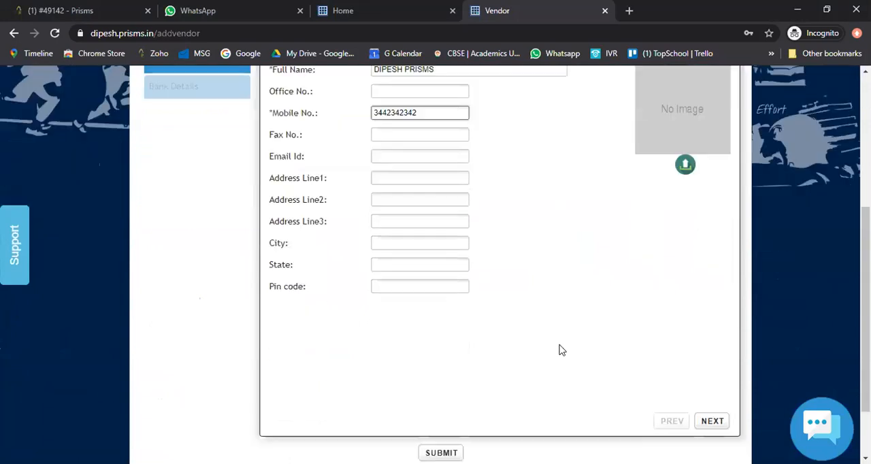
{"action": "left_click", "coordinate": [713, 421]}
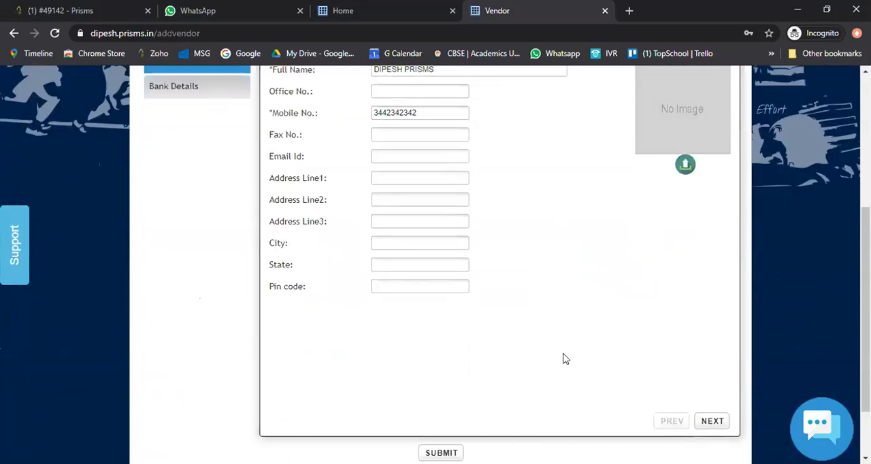
{"action": "scroll", "coordinate": [315, 318], "scroll_direction": "up", "scroll_amount": 2}
{"action": "scroll", "coordinate": [429, 208], "scroll_direction": "down", "scroll_amount": 2}
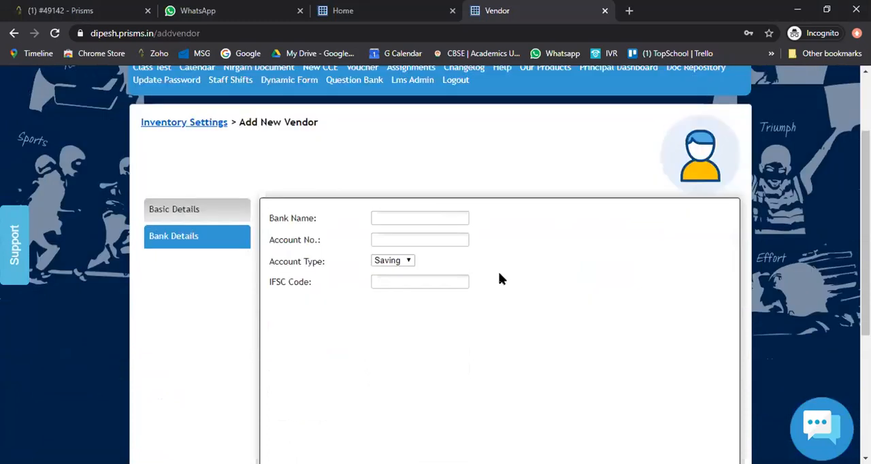
{"action": "scroll", "coordinate": [474, 331], "scroll_direction": "down", "scroll_amount": 3}
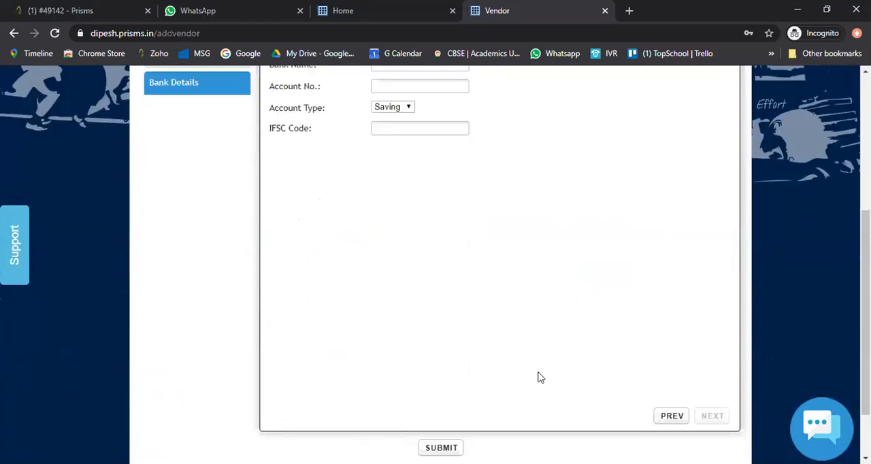
{"action": "scroll", "coordinate": [537, 378], "scroll_direction": "down", "scroll_amount": 2}
{"action": "left_click", "coordinate": [441, 374]}
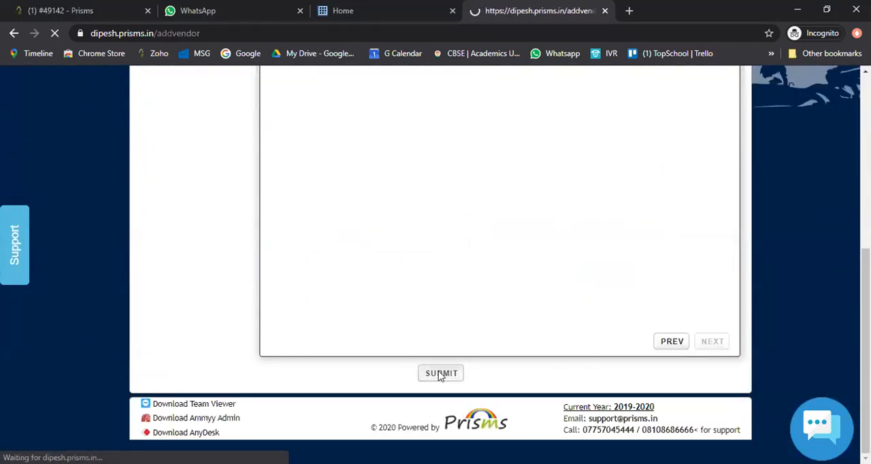
{"action": "scroll", "coordinate": [259, 320], "scroll_direction": "down", "scroll_amount": 2}
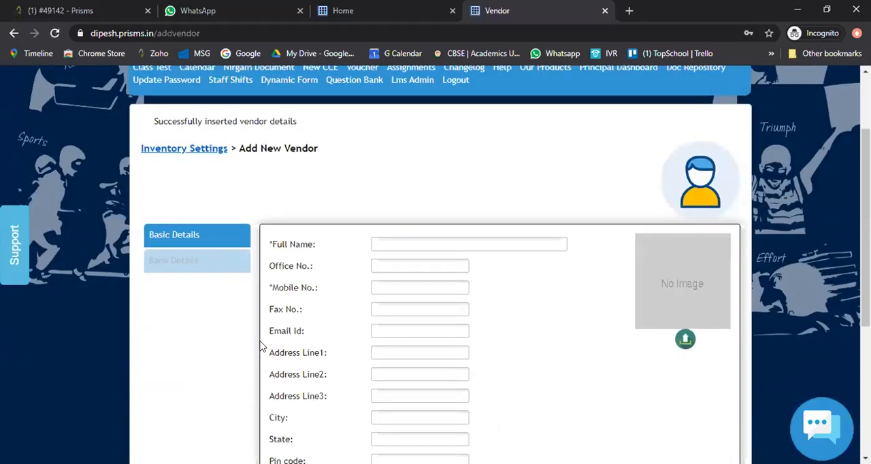
- Return to Inventory Settings and open the Add Product Or Category page
{"action": "left_click", "coordinate": [183, 152]}
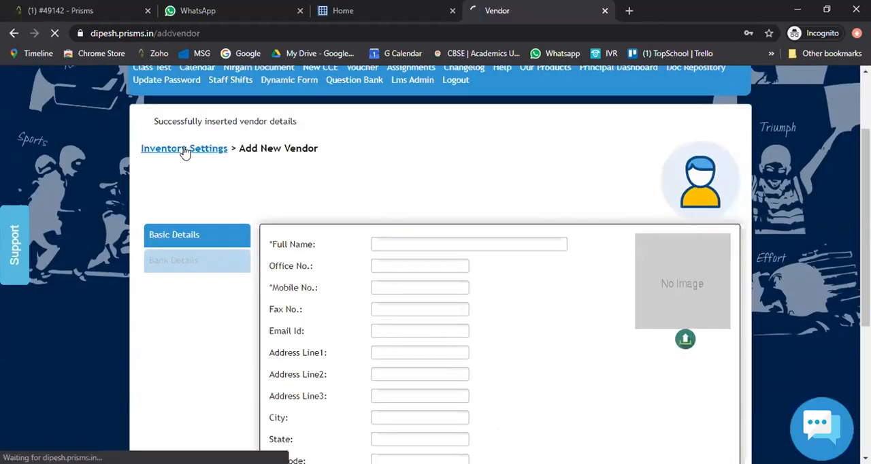
{"action": "scroll", "coordinate": [147, 243], "scroll_direction": "down", "scroll_amount": 2}
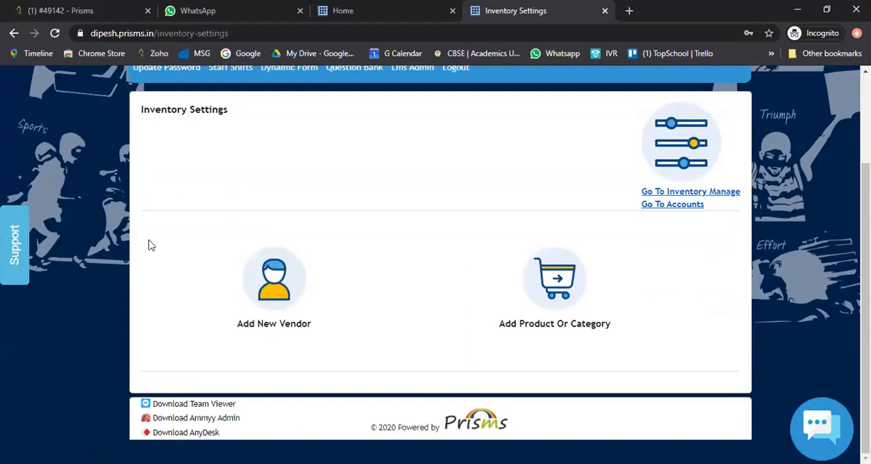
{"action": "left_click", "coordinate": [538, 277]}
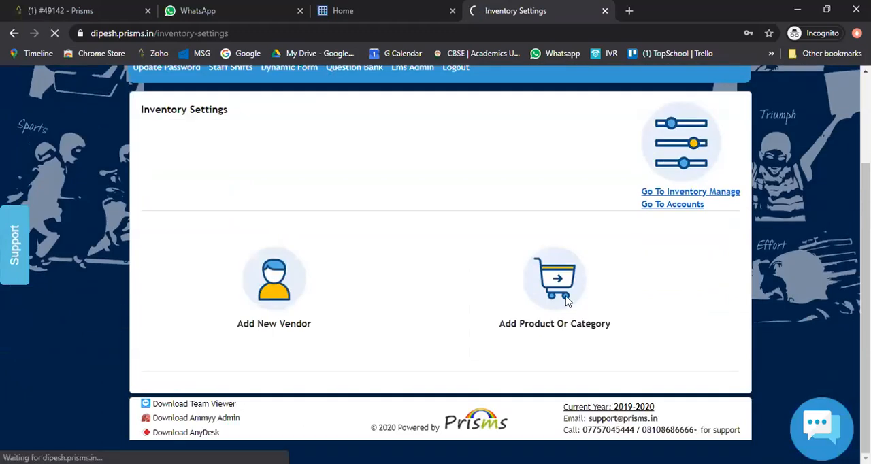
- Review the existing entries on both pages of the product category list
{"action": "scroll", "coordinate": [583, 296], "scroll_direction": "down", "scroll_amount": 3}
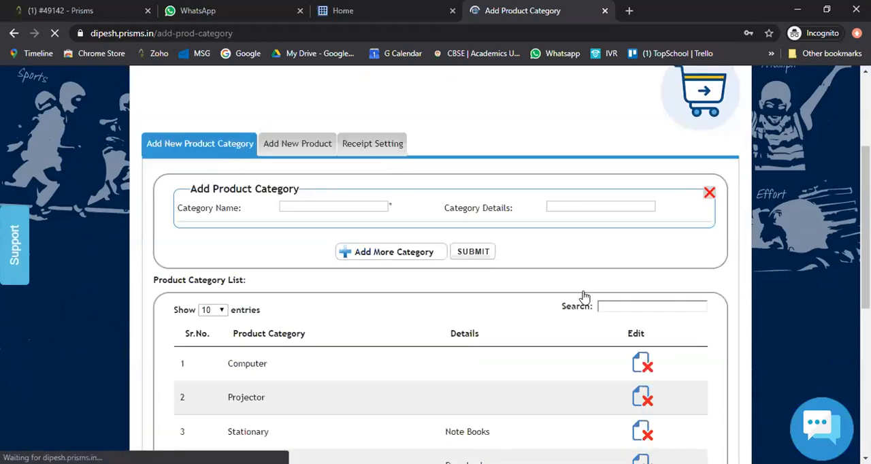
{"action": "scroll", "coordinate": [242, 173], "scroll_direction": "up", "scroll_amount": 1}
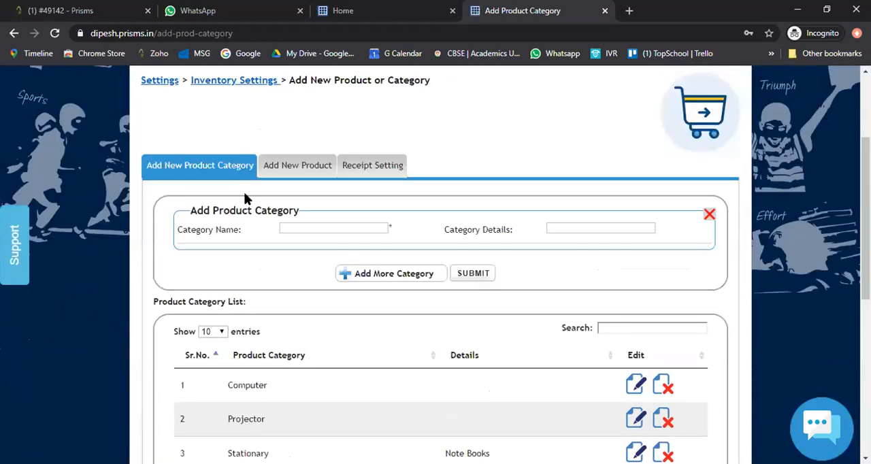
{"action": "scroll", "coordinate": [246, 197], "scroll_direction": "down", "scroll_amount": 1}
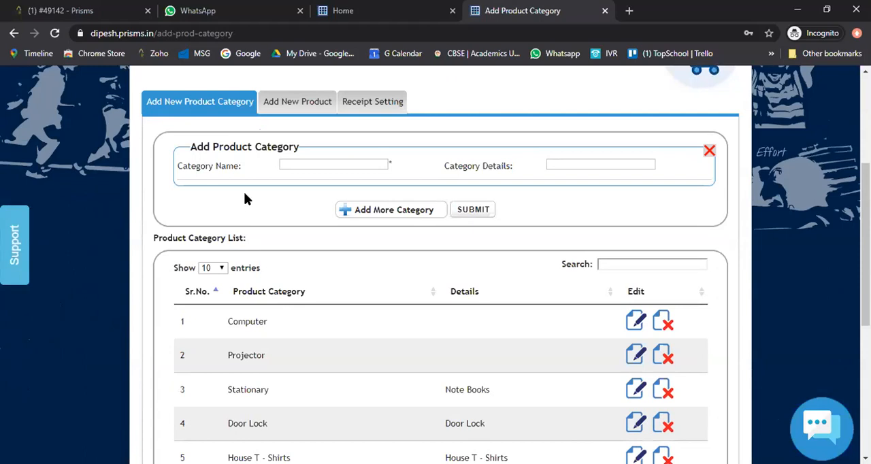
{"action": "scroll", "coordinate": [242, 211], "scroll_direction": "down", "scroll_amount": 1}
{"action": "scroll", "coordinate": [240, 223], "scroll_direction": "down", "scroll_amount": 3}
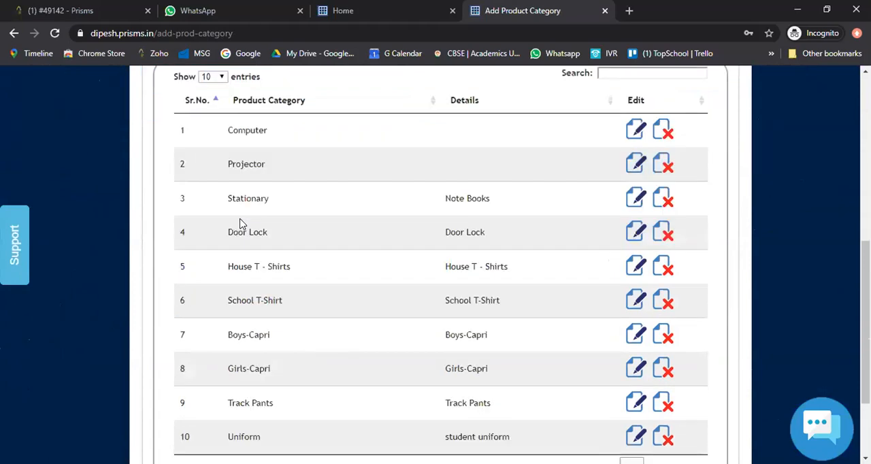
{"action": "scroll", "coordinate": [239, 223], "scroll_direction": "up", "scroll_amount": 1}
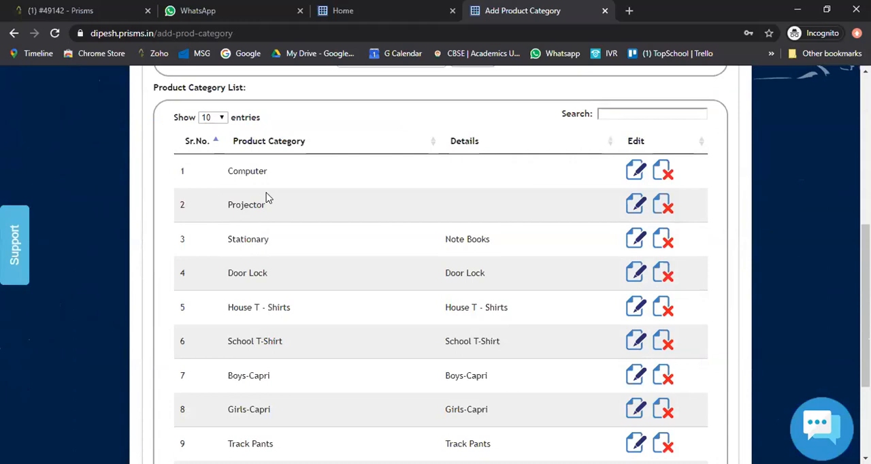
{"action": "scroll", "coordinate": [262, 225], "scroll_direction": "down", "scroll_amount": 2}
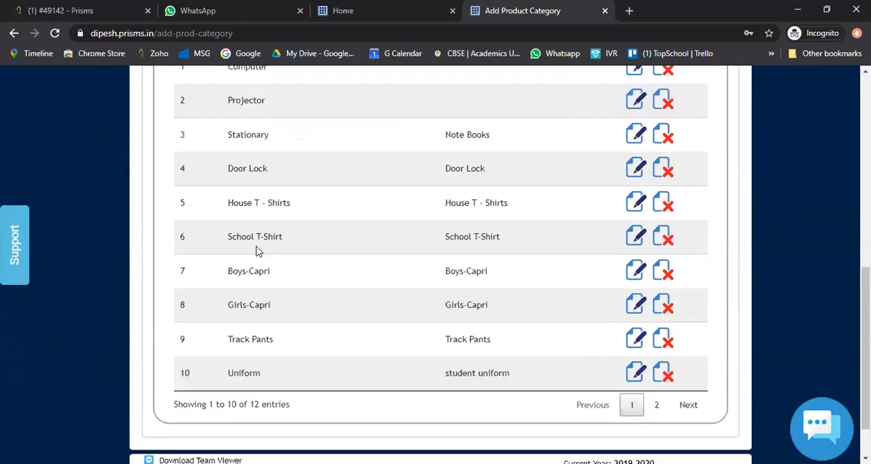
{"action": "left_click", "coordinate": [656, 404]}
{"action": "scroll", "coordinate": [363, 379], "scroll_direction": "up", "scroll_amount": 2}
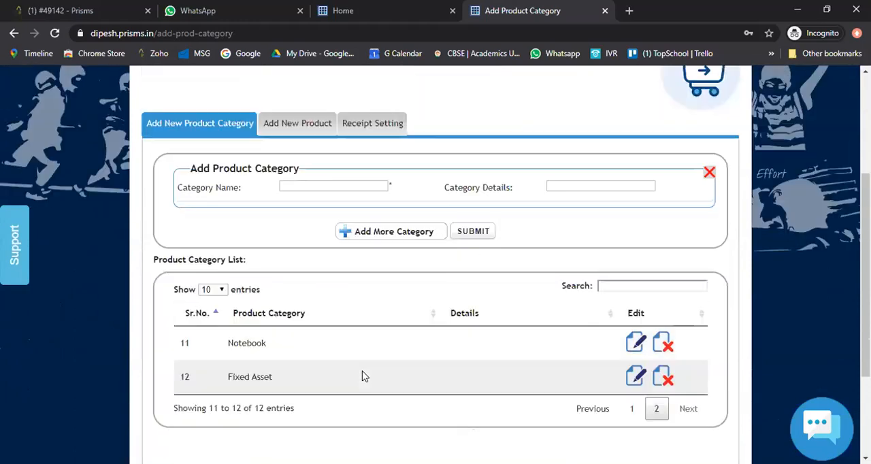
- Go back to the first page of the product category list and review its entries
{"action": "left_click", "coordinate": [632, 408]}
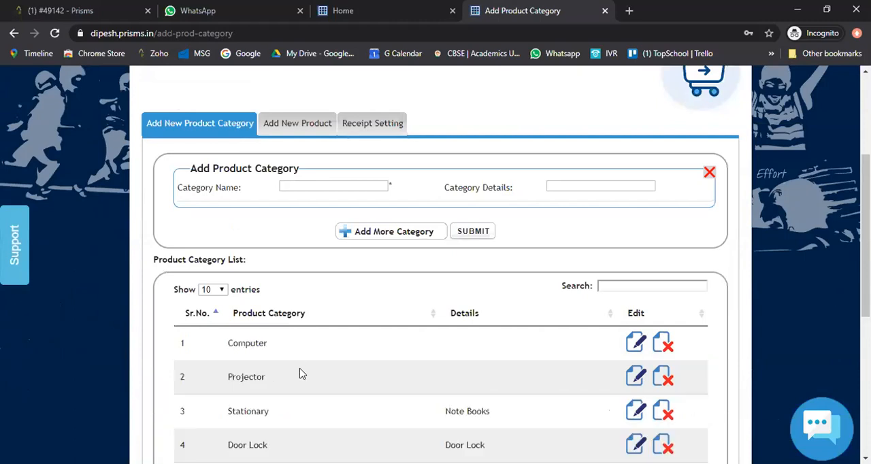
{"action": "scroll", "coordinate": [300, 375], "scroll_direction": "down", "scroll_amount": 4}
{"action": "scroll", "coordinate": [302, 376], "scroll_direction": "down", "scroll_amount": 1}
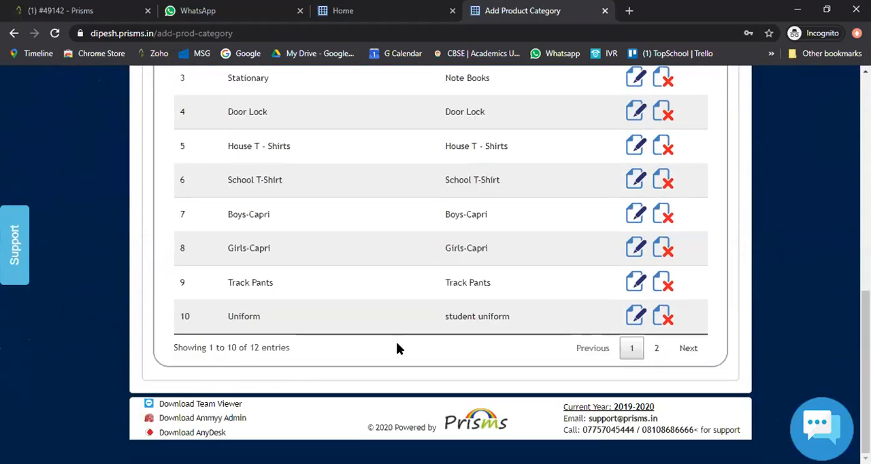
{"action": "scroll", "coordinate": [397, 343], "scroll_direction": "up", "scroll_amount": 5}
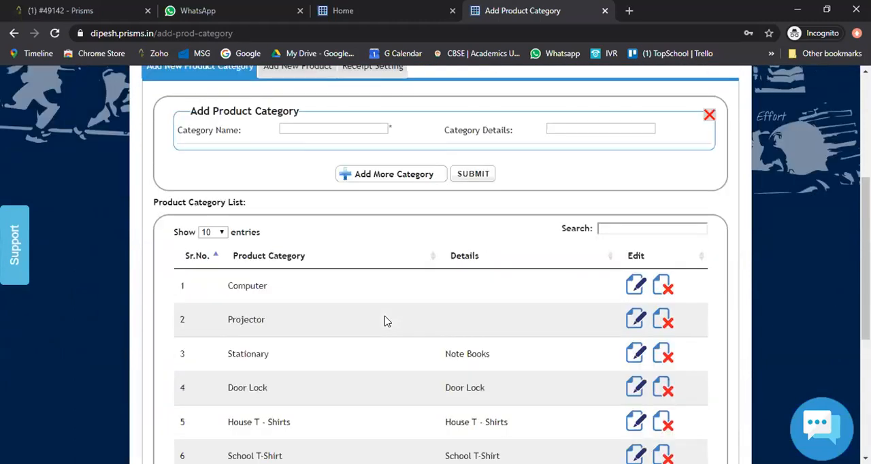
{"action": "scroll", "coordinate": [383, 356], "scroll_direction": "down", "scroll_amount": 2}
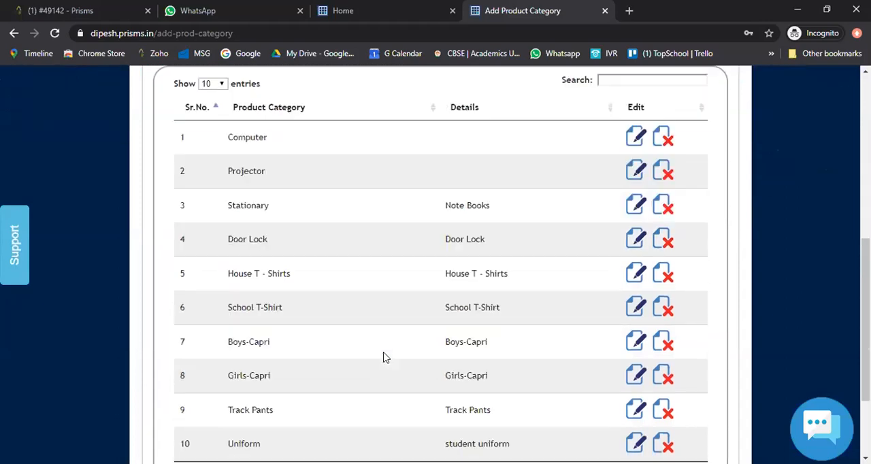
- Add a product category named Workbooks without category details, submit it and acknowledge the confirmation
{"action": "scroll", "coordinate": [383, 357], "scroll_direction": "up", "scroll_amount": 3}
{"action": "left_click", "coordinate": [323, 191]}
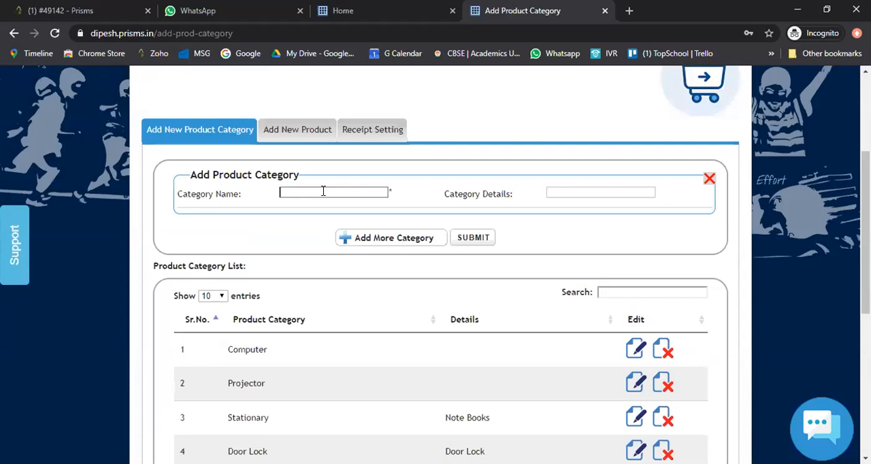
{"action": "type", "text": "Workbooks"}
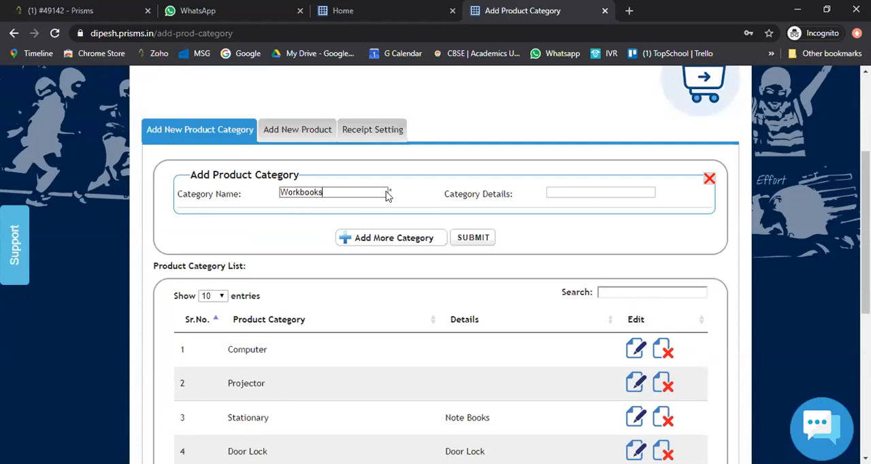
{"action": "left_click", "coordinate": [467, 240]}
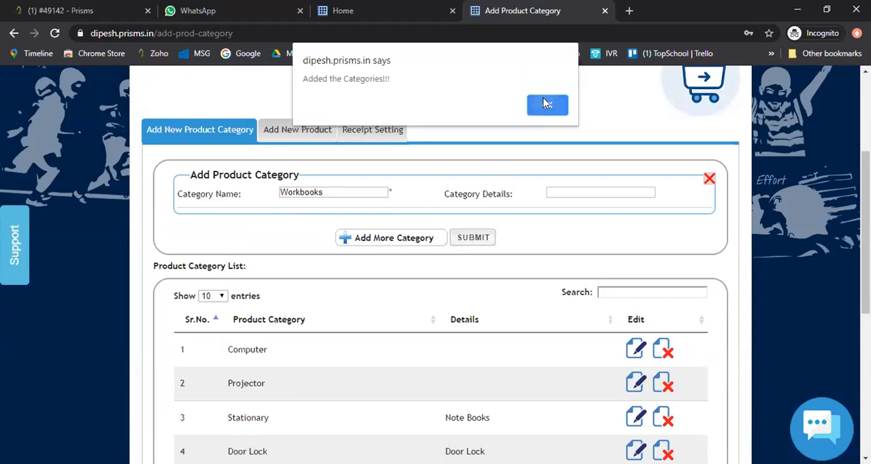
{"action": "left_click", "coordinate": [544, 104]}
- Check the second page of the product category list for the Workbooks category, then return to the first page
{"action": "scroll", "coordinate": [350, 259], "scroll_direction": "down", "scroll_amount": 2}
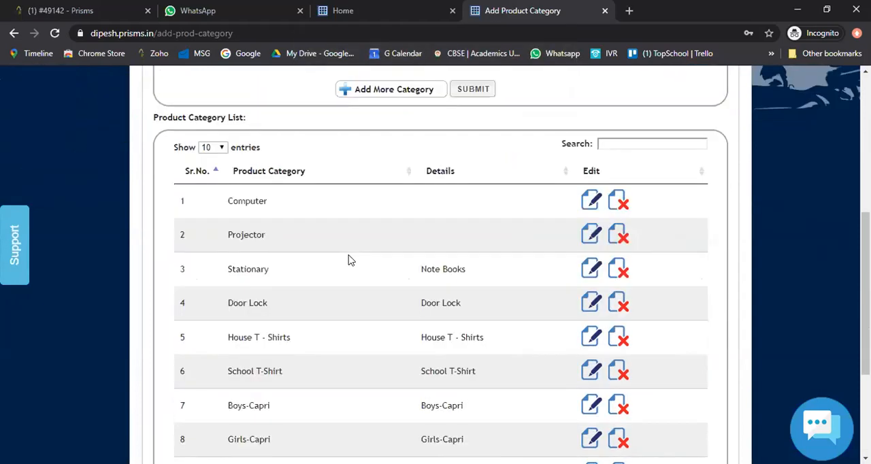
{"action": "scroll", "coordinate": [349, 259], "scroll_direction": "down", "scroll_amount": 2}
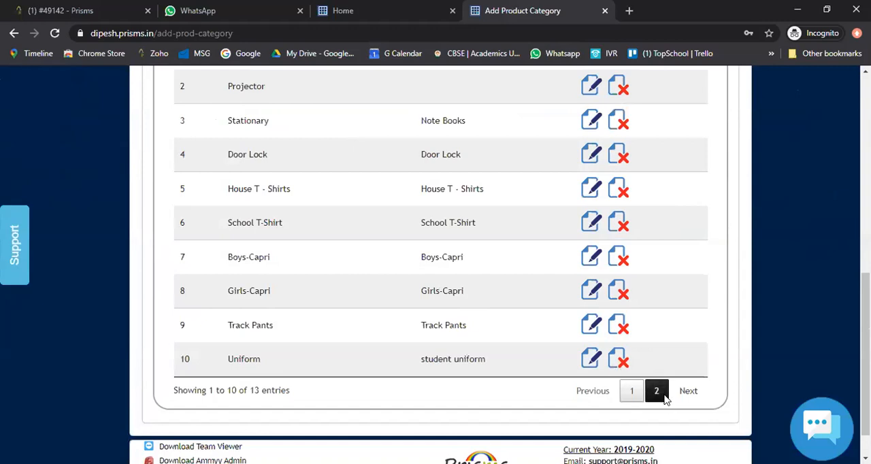
{"action": "left_click", "coordinate": [657, 391]}
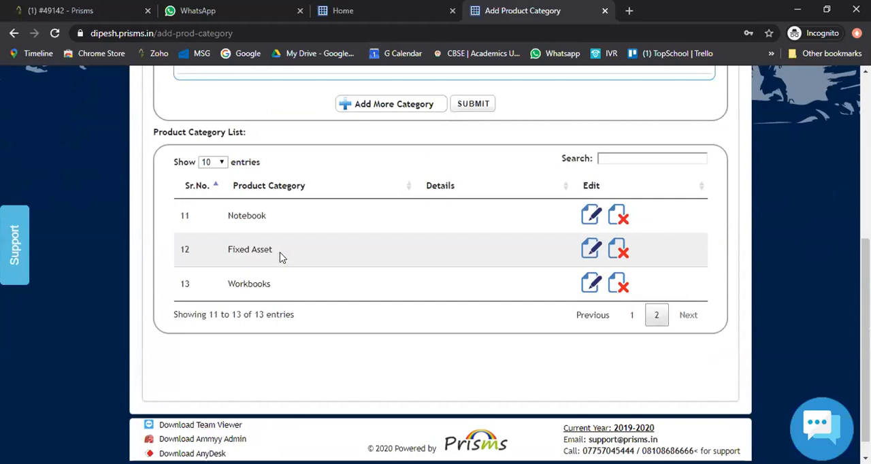
{"action": "left_click", "coordinate": [633, 319]}
- Open the form for adding a new product and set its product category to Workbooks
{"action": "scroll", "coordinate": [342, 326], "scroll_direction": "up", "scroll_amount": 3}
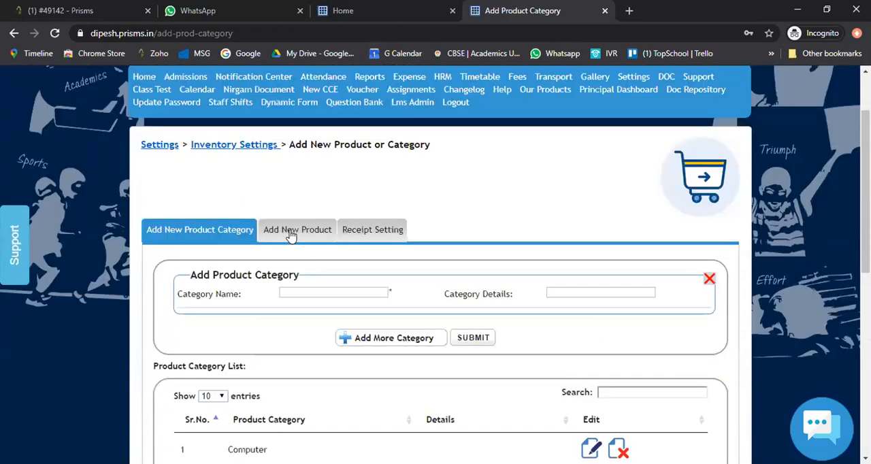
{"action": "left_click", "coordinate": [291, 231]}
{"action": "scroll", "coordinate": [312, 301], "scroll_direction": "down", "scroll_amount": 2}
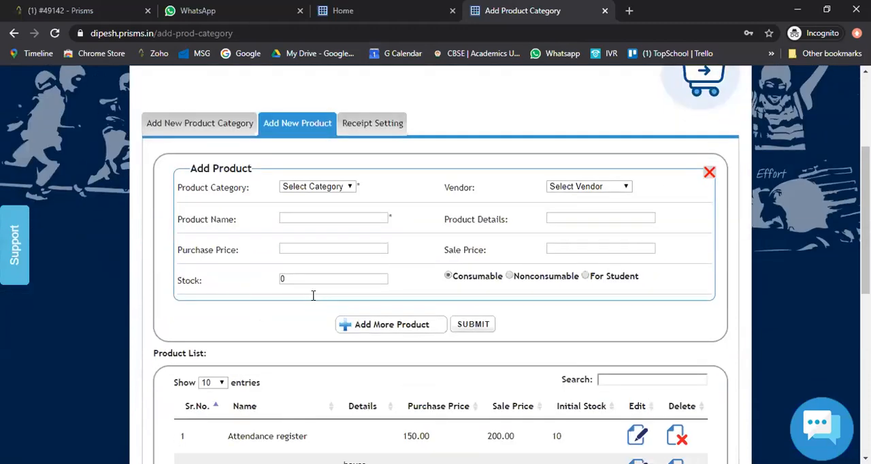
{"action": "left_click", "coordinate": [329, 191]}
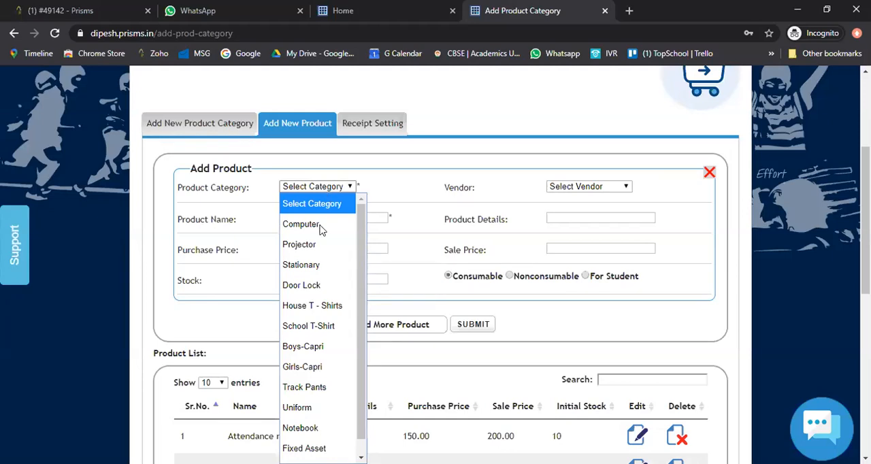
{"action": "scroll", "coordinate": [319, 247], "scroll_direction": "down", "scroll_amount": 1}
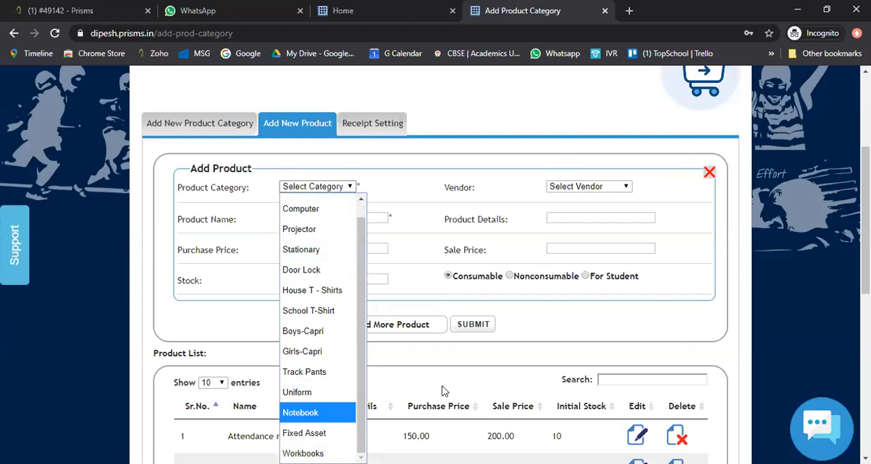
{"action": "scroll", "coordinate": [344, 136], "scroll_direction": "down", "scroll_amount": 2}
{"action": "left_click", "coordinate": [318, 81]}
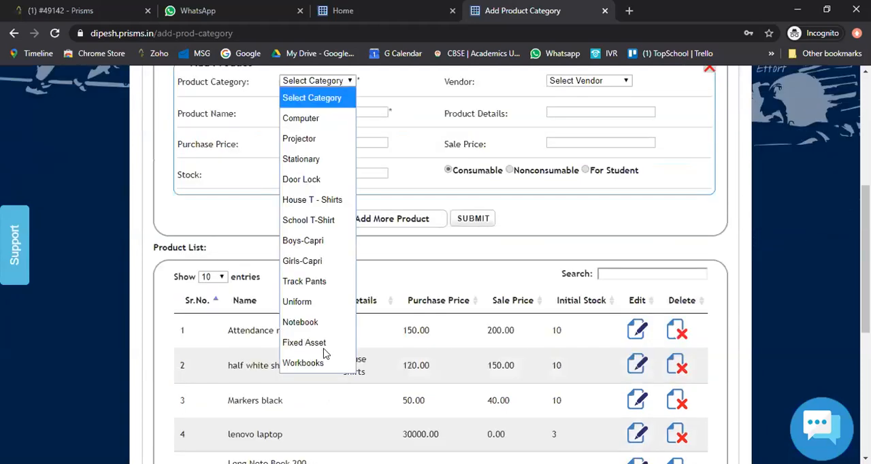
{"action": "left_click", "coordinate": [323, 363]}
- Select the newly added vendor for the product and name the product Std 1 Science
{"action": "scroll", "coordinate": [335, 226], "scroll_direction": "up", "scroll_amount": 1}
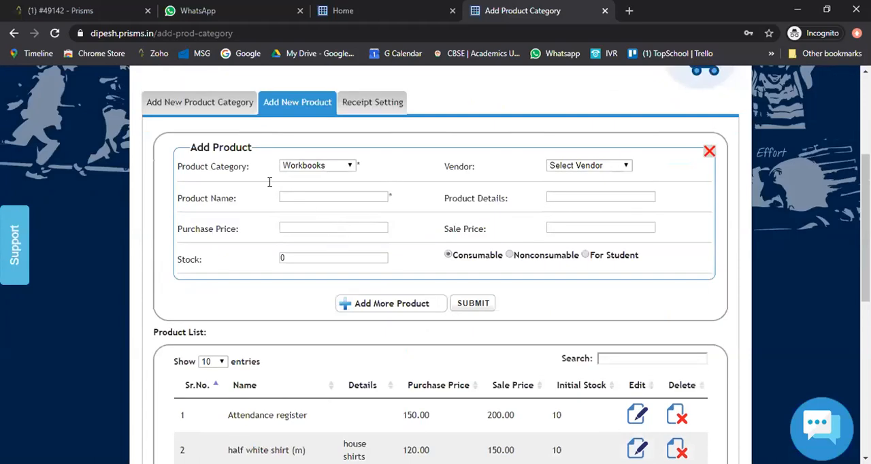
{"action": "left_click", "coordinate": [568, 166]}
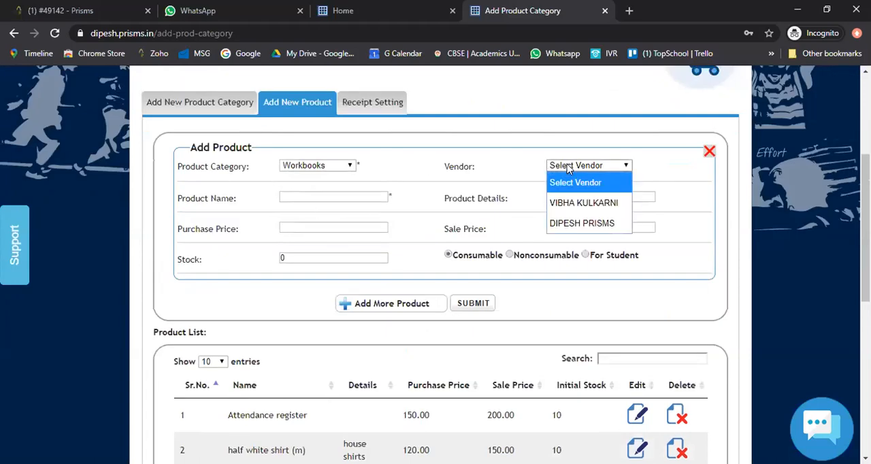
{"action": "left_click", "coordinate": [575, 224]}
{"action": "left_click", "coordinate": [334, 197]}
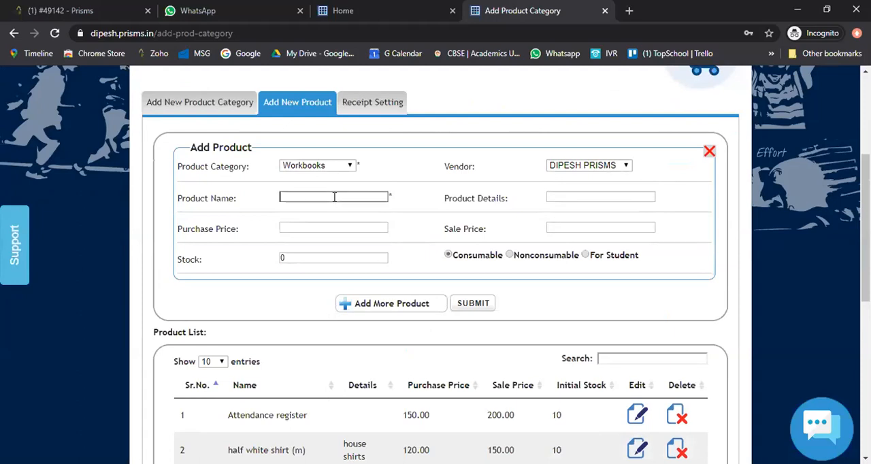
{"action": "type", "text": "Std 1 Science"}
{"action": "key", "text": "Tab"}
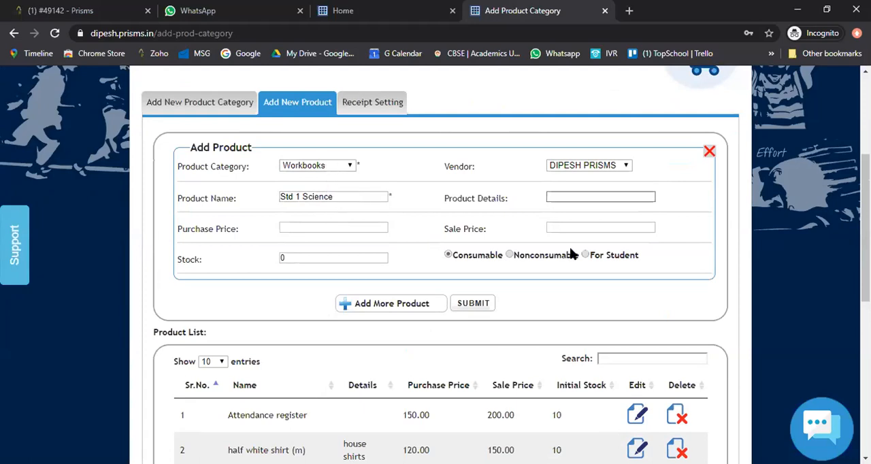
- Set the product's purchase price to 100, its sale price to 130 and its stock to 10
{"action": "left_click", "coordinate": [349, 228]}
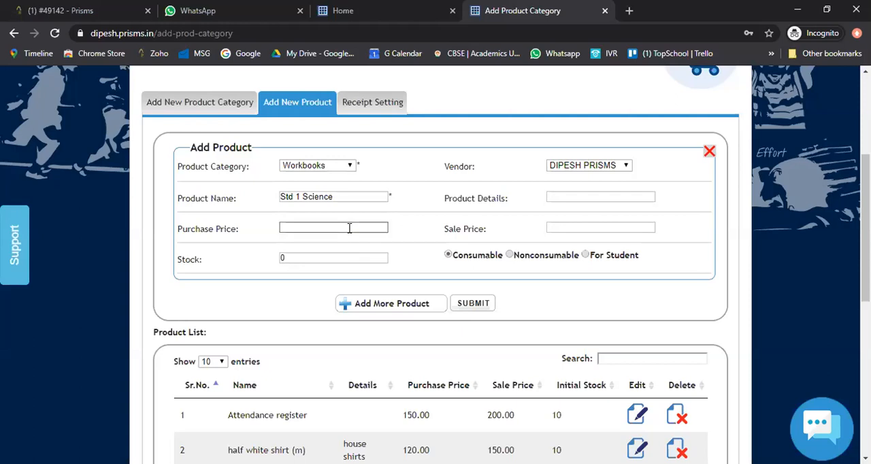
{"action": "type", "text": "100"}
{"action": "key", "text": "Tab"}
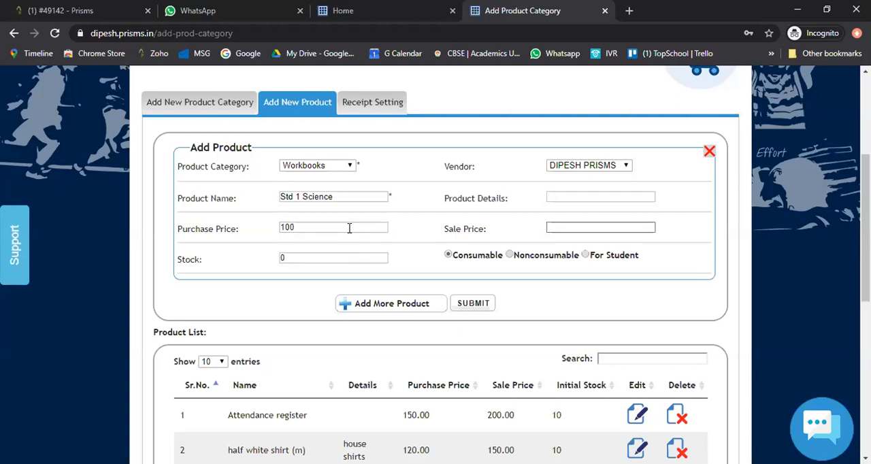
{"action": "type", "text": "130"}
{"action": "key", "text": "Tab"}
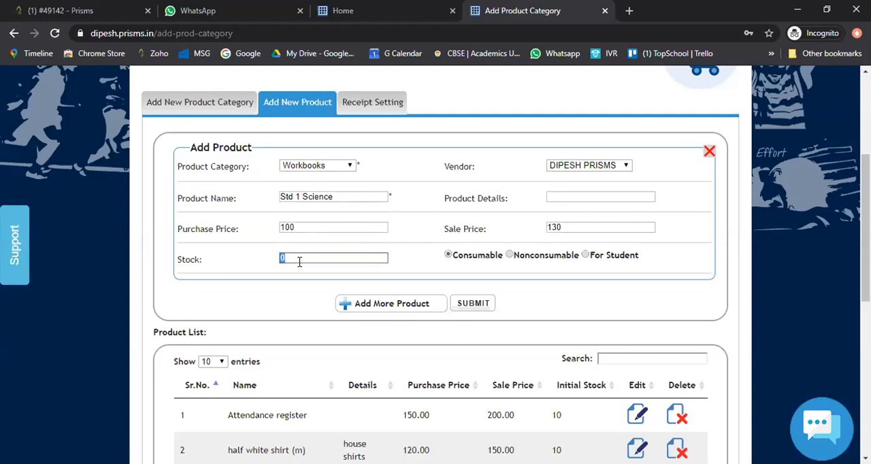
{"action": "type", "text": "10"}
- Enter Navneet as the product details
{"action": "left_click", "coordinate": [281, 196]}
{"action": "left_click", "coordinate": [555, 196]}
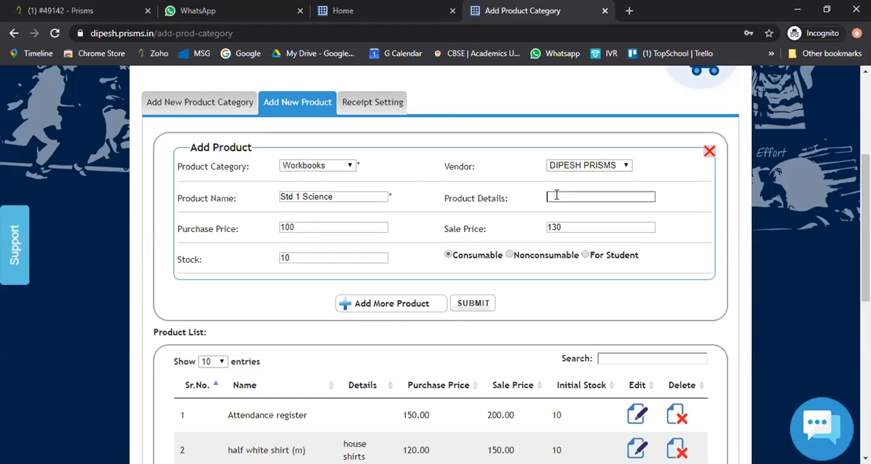
{"action": "type", "text": "Navmeet"}
{"action": "key", "text": "BackSpace"}
{"action": "key", "text": "BackSpace"}
{"action": "key", "text": "BackSpace"}
{"action": "type", "text": "neet"}
{"action": "left_click", "coordinate": [469, 266]}
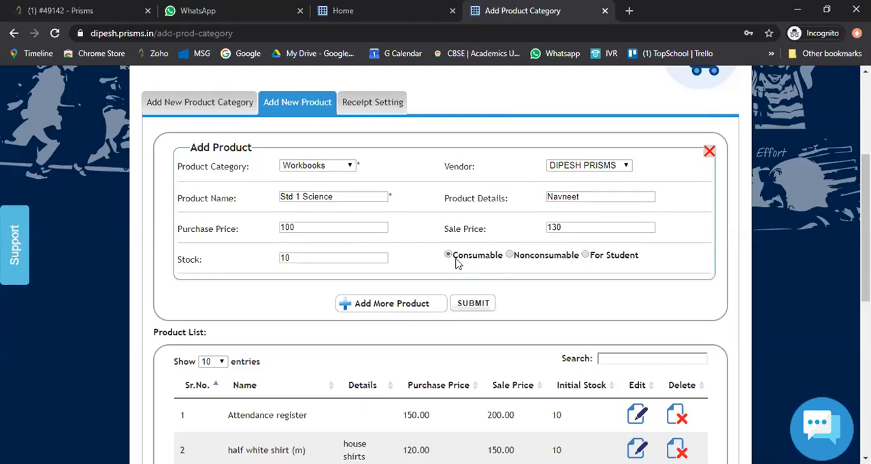
- Classify the product as For Student, submit it and acknowledge the confirmation
{"action": "left_click", "coordinate": [586, 255]}
{"action": "left_click", "coordinate": [510, 256]}
{"action": "left_click", "coordinate": [585, 254]}
{"action": "scroll", "coordinate": [461, 308], "scroll_direction": "down", "scroll_amount": 1}
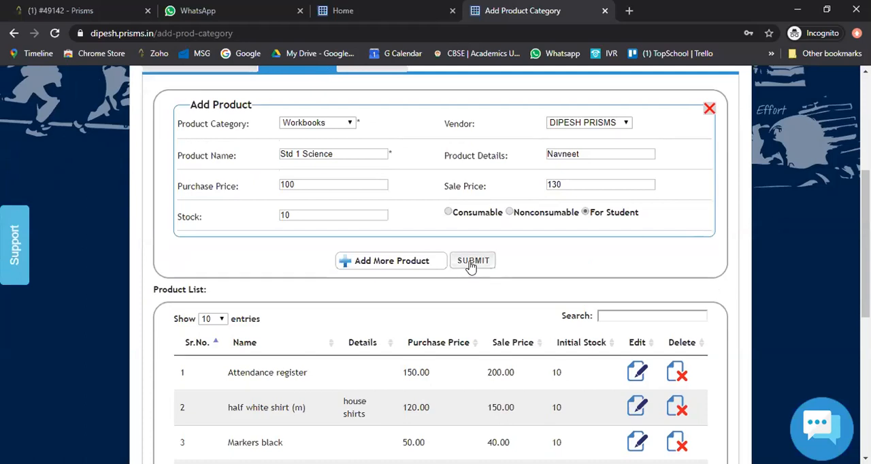
{"action": "left_click", "coordinate": [472, 263]}
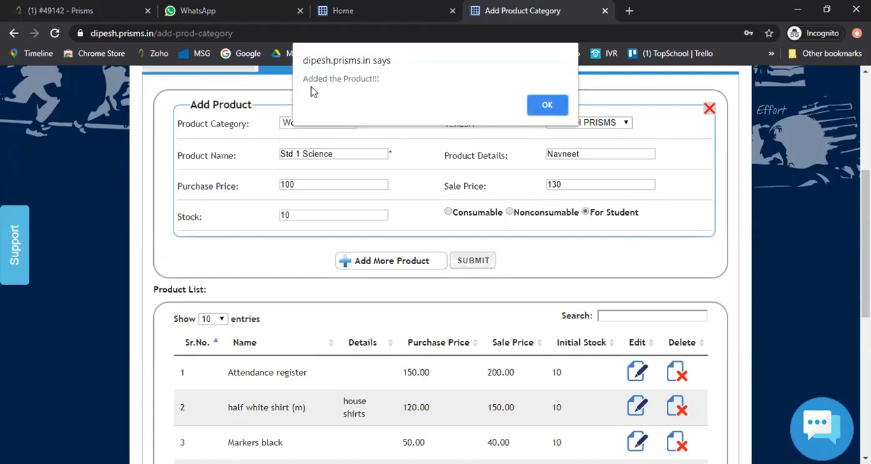
{"action": "left_click", "coordinate": [542, 108]}
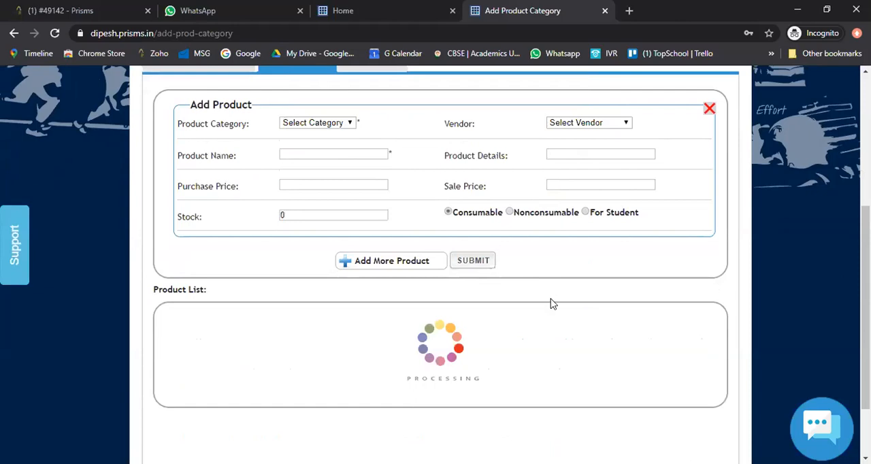
- Search the product list for "work", then clear the search
{"action": "scroll", "coordinate": [561, 299], "scroll_direction": "down", "scroll_amount": 2}
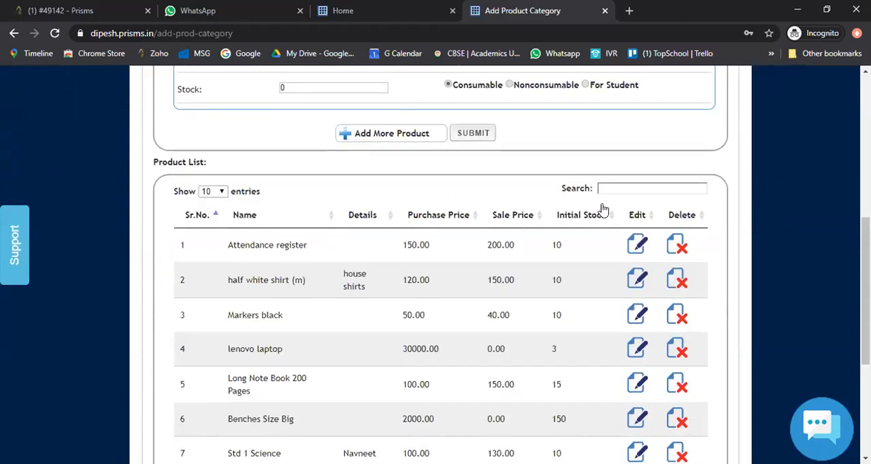
{"action": "left_click", "coordinate": [611, 186]}
{"action": "type", "text": "work"}
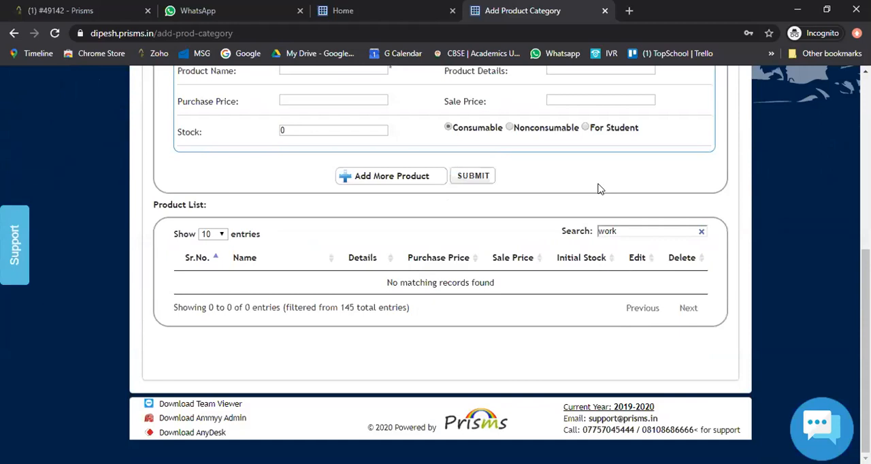
{"action": "left_click", "coordinate": [701, 231]}
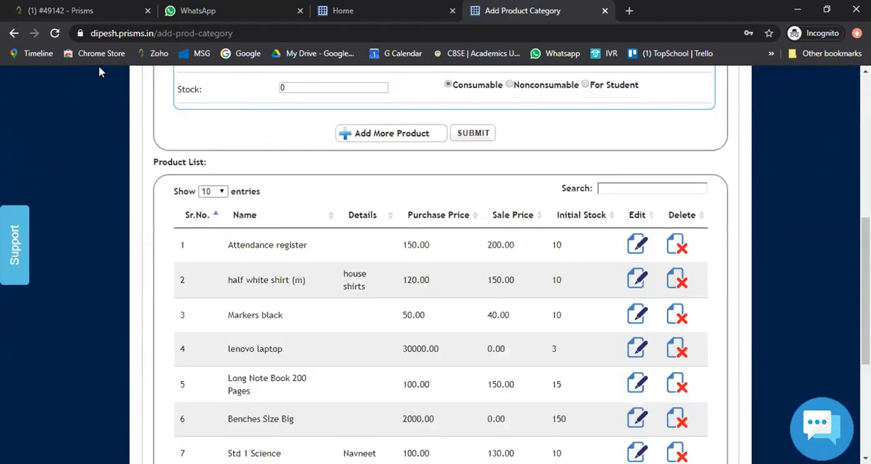
- Reload the page and search the product category list for "work"
{"action": "left_click", "coordinate": [55, 32]}
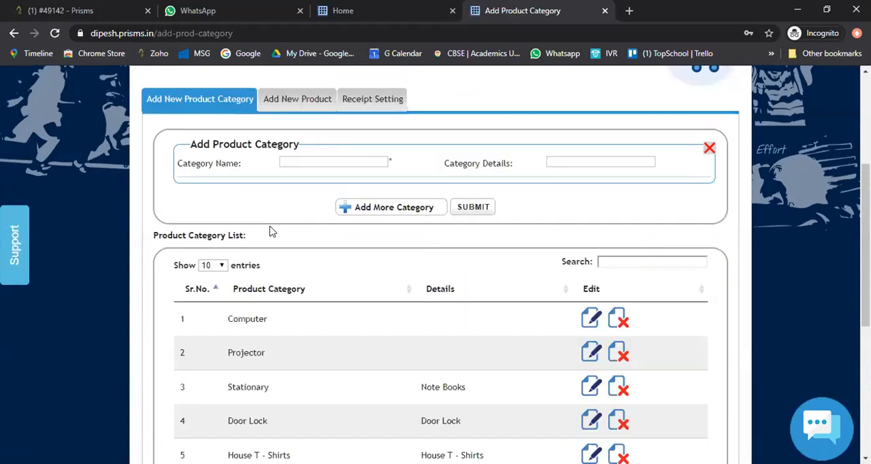
{"action": "left_click", "coordinate": [625, 259]}
{"action": "type", "text": "work"}
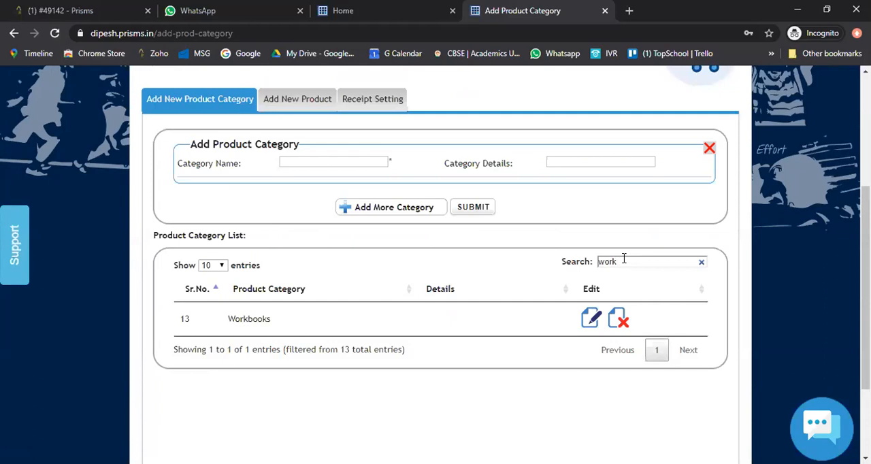
- Return to the new product page and search the product list for "std"
{"action": "left_click", "coordinate": [318, 108]}
{"action": "scroll", "coordinate": [498, 295], "scroll_direction": "down", "scroll_amount": 1}
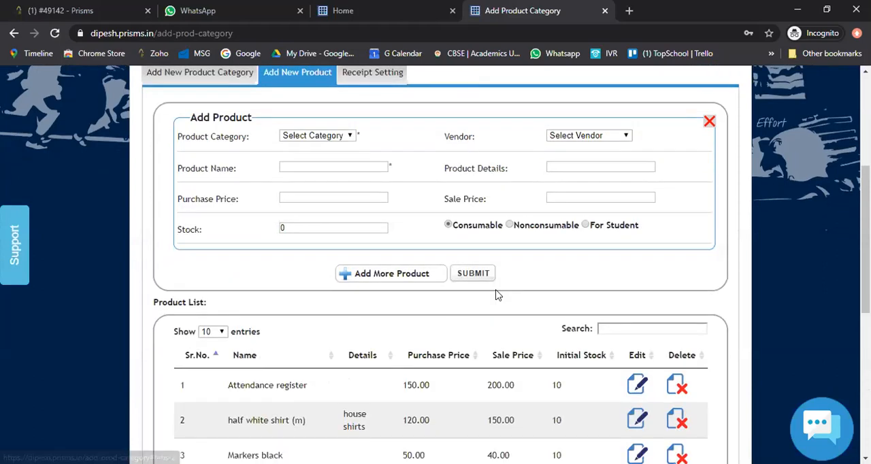
{"action": "scroll", "coordinate": [498, 294], "scroll_direction": "down", "scroll_amount": 2}
{"action": "left_click", "coordinate": [609, 267]}
{"action": "type", "text": "wo"}
{"action": "key", "text": "BackSpace"}
{"action": "key", "text": "BackSpace"}
{"action": "type", "text": "std"}
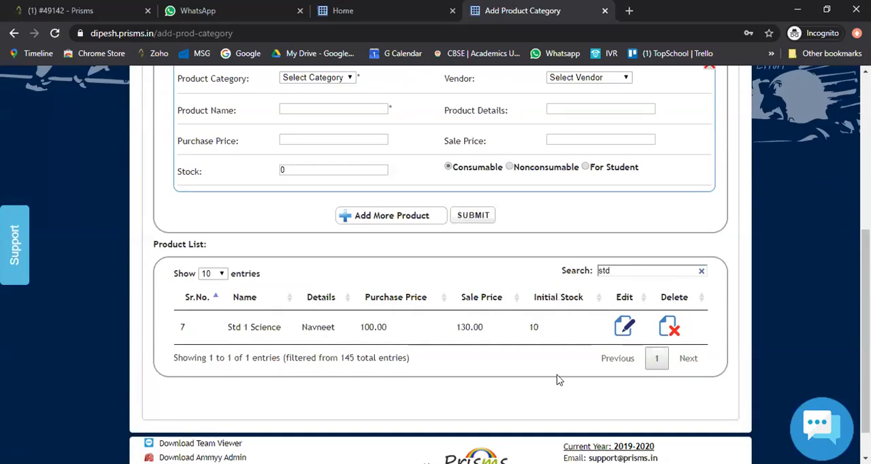
{"action": "scroll", "coordinate": [558, 380], "scroll_direction": "up", "scroll_amount": 2}
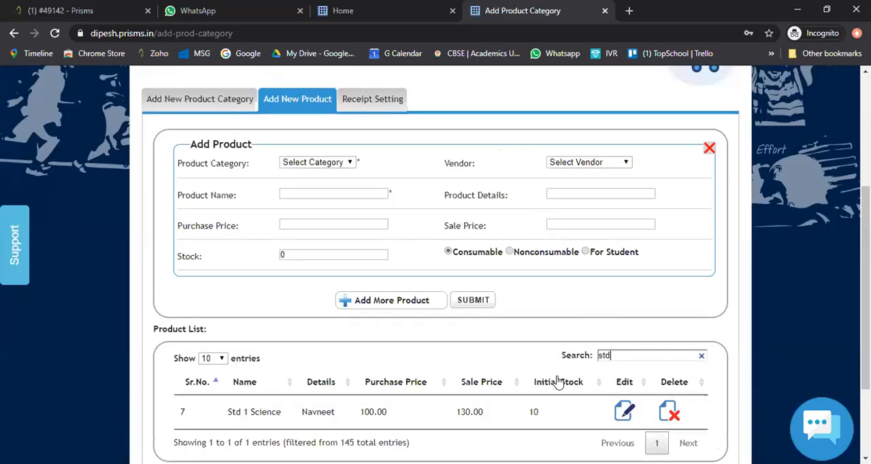
- Start a new product in the Workbooks category with the Prisms vendor and name it "Std 1 MAths"
{"action": "scroll", "coordinate": [558, 383], "scroll_direction": "down", "scroll_amount": 1}
{"action": "scroll", "coordinate": [558, 381], "scroll_direction": "up", "scroll_amount": 1}
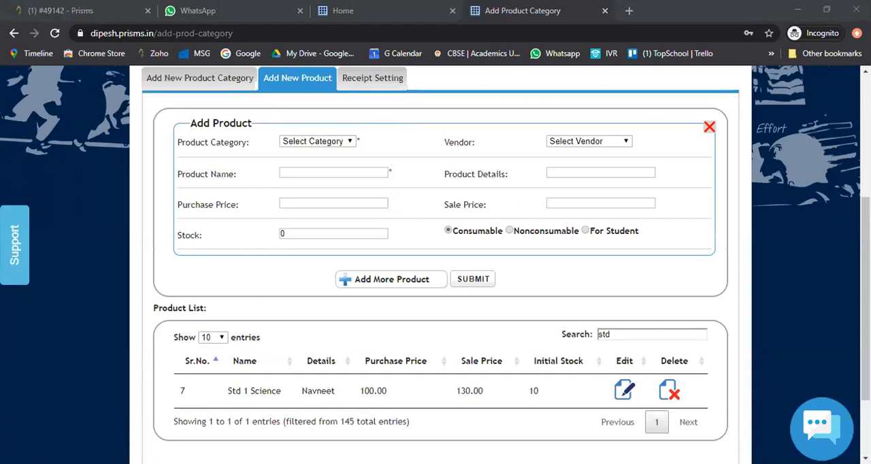
{"action": "left_click", "coordinate": [311, 142]}
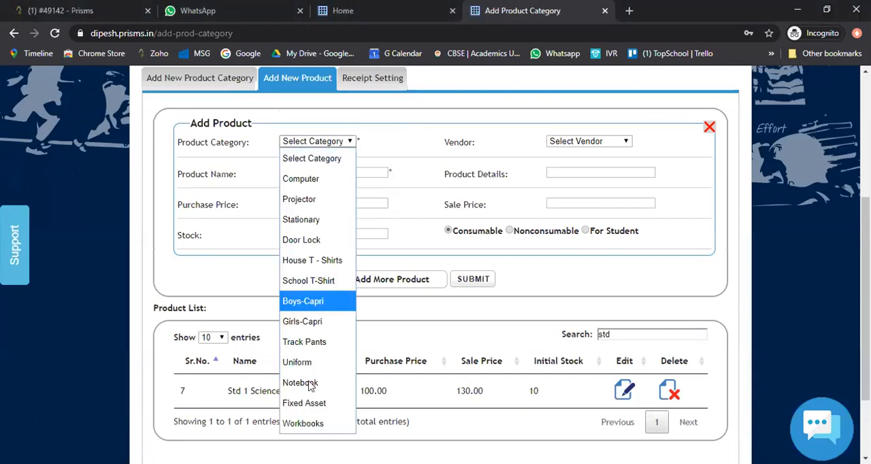
{"action": "left_click", "coordinate": [311, 423]}
{"action": "left_click", "coordinate": [583, 142]}
{"action": "left_click", "coordinate": [568, 198]}
{"action": "left_click", "coordinate": [346, 176]}
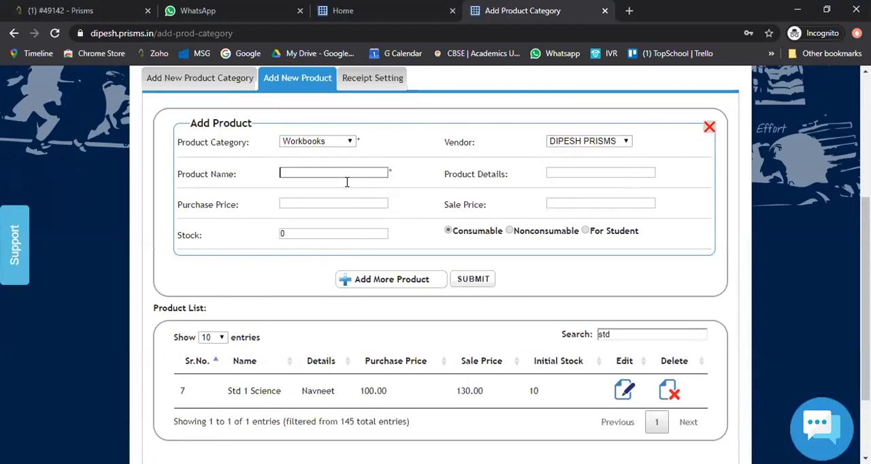
{"action": "type", "text": "Std "}
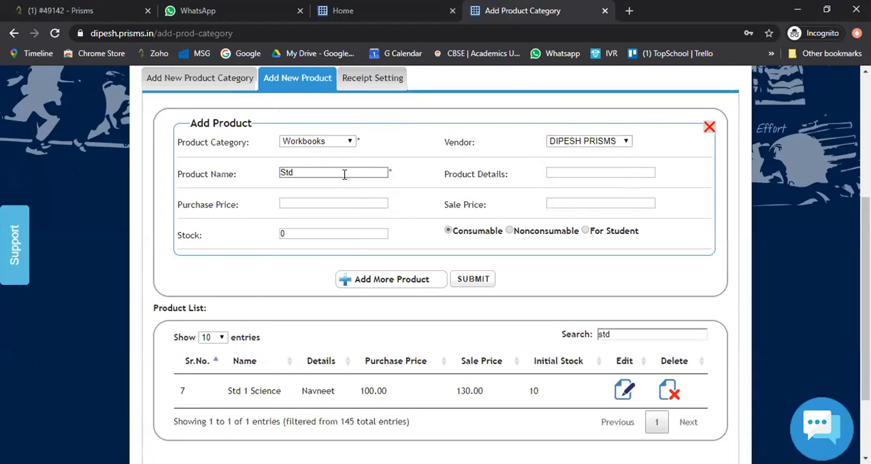
{"action": "type", "text": "1 MAths"}
{"action": "key", "text": "Tab"}
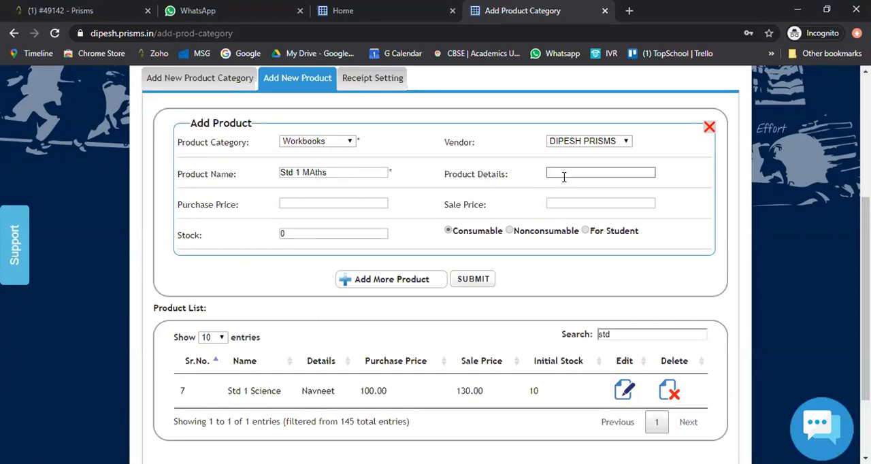
- Set the new product's purchase price to 80 and its sale price to 100
{"action": "left_click", "coordinate": [302, 202]}
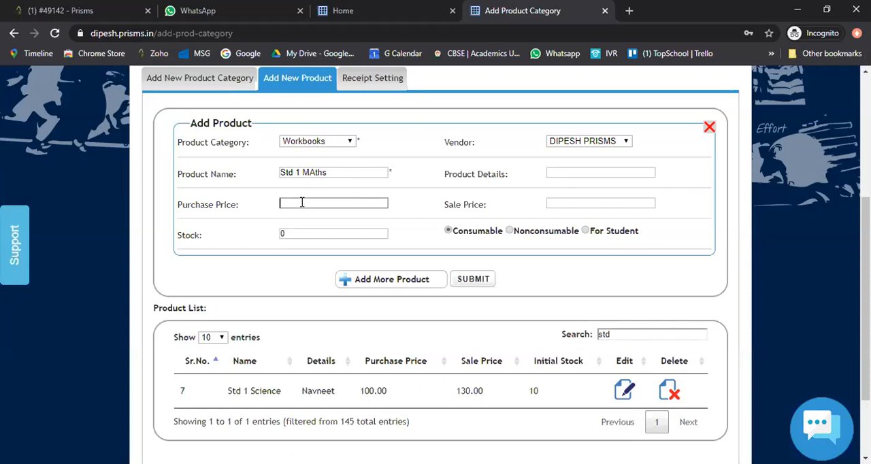
{"action": "type", "text": "80"}
{"action": "left_click", "coordinate": [570, 202]}
{"action": "type", "text": "100"}
- Classify the product as For Student with a stock of 20, then submit it and acknowledge the confirmation
{"action": "left_click", "coordinate": [585, 231]}
{"action": "left_click", "coordinate": [346, 238]}
{"action": "double_click", "coordinate": [346, 238]}
{"action": "type", "text": "20"}
{"action": "left_click", "coordinate": [486, 284]}
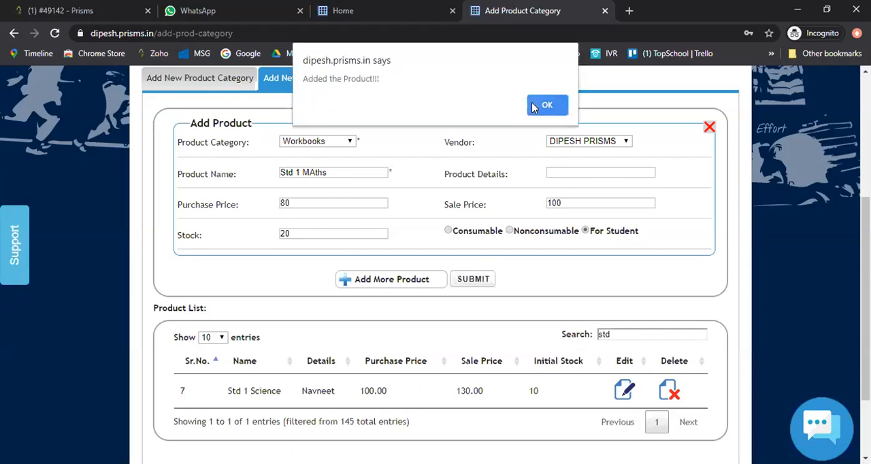
{"action": "left_click", "coordinate": [541, 106]}
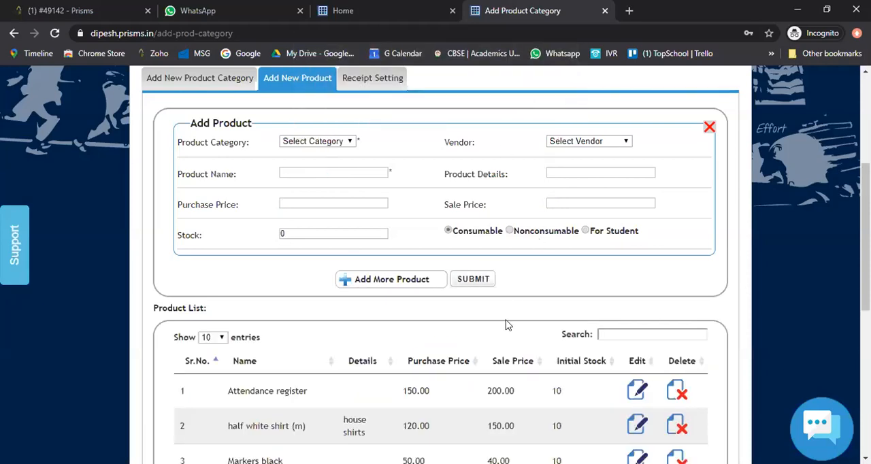
- Look through the updated product list and filter it by "std"
{"action": "scroll", "coordinate": [505, 326], "scroll_direction": "down", "scroll_amount": 2}
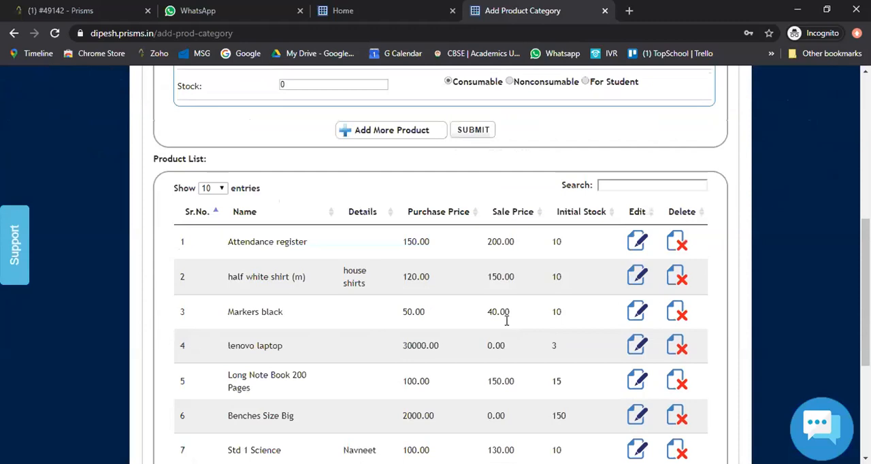
{"action": "scroll", "coordinate": [506, 321], "scroll_direction": "up", "scroll_amount": 2}
{"action": "left_click", "coordinate": [598, 312]}
{"action": "type", "text": "std"}
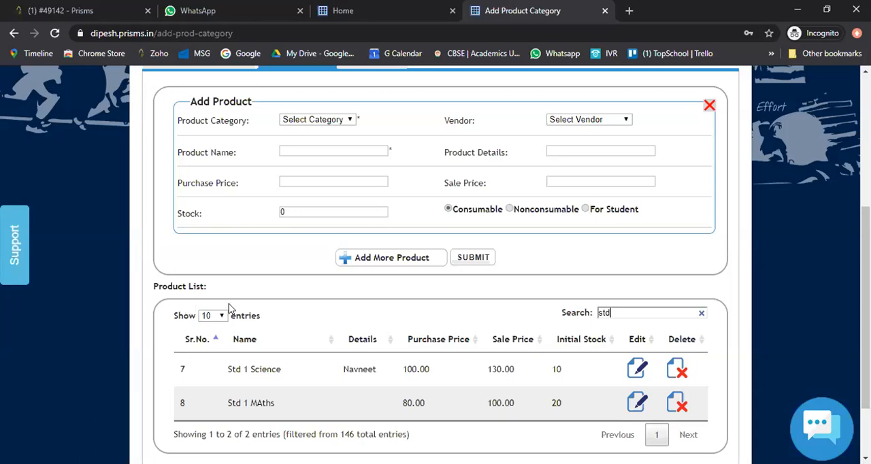
- Open the receipt settings and select the option for two receipts on one page
{"action": "scroll", "coordinate": [229, 307], "scroll_direction": "up", "scroll_amount": 1}
{"action": "scroll", "coordinate": [229, 307], "scroll_direction": "down", "scroll_amount": 1}
{"action": "scroll", "coordinate": [230, 307], "scroll_direction": "up", "scroll_amount": 1}
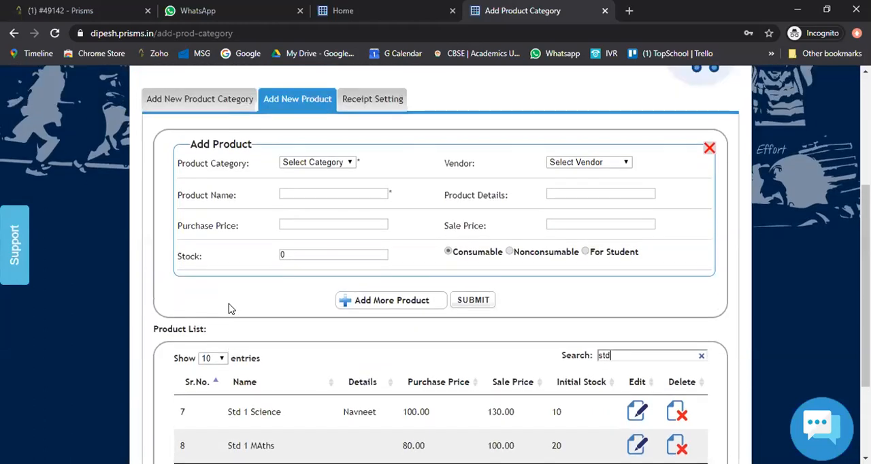
{"action": "scroll", "coordinate": [229, 307], "scroll_direction": "up", "scroll_amount": 2}
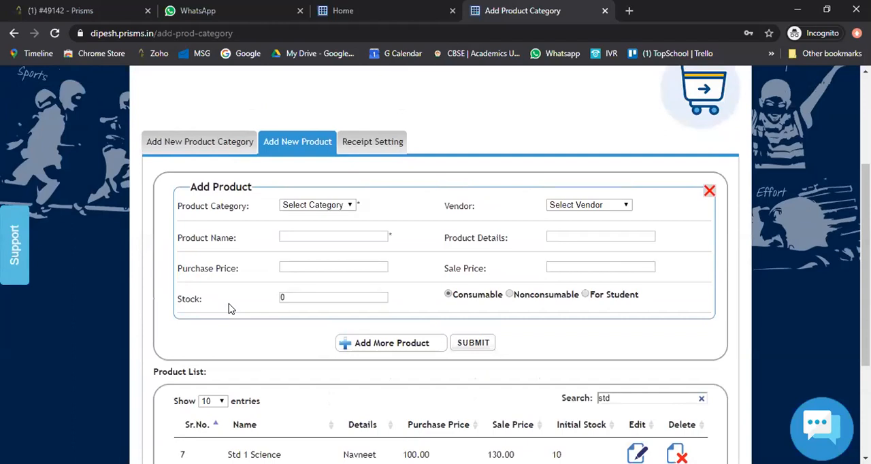
{"action": "scroll", "coordinate": [286, 272], "scroll_direction": "up", "scroll_amount": 1}
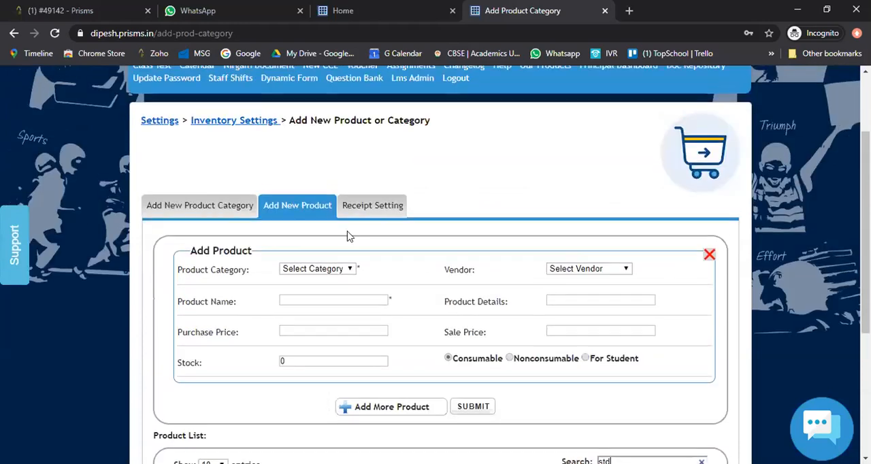
{"action": "left_click", "coordinate": [372, 206]}
{"action": "scroll", "coordinate": [346, 301], "scroll_direction": "down", "scroll_amount": 1}
{"action": "left_click", "coordinate": [186, 218]}
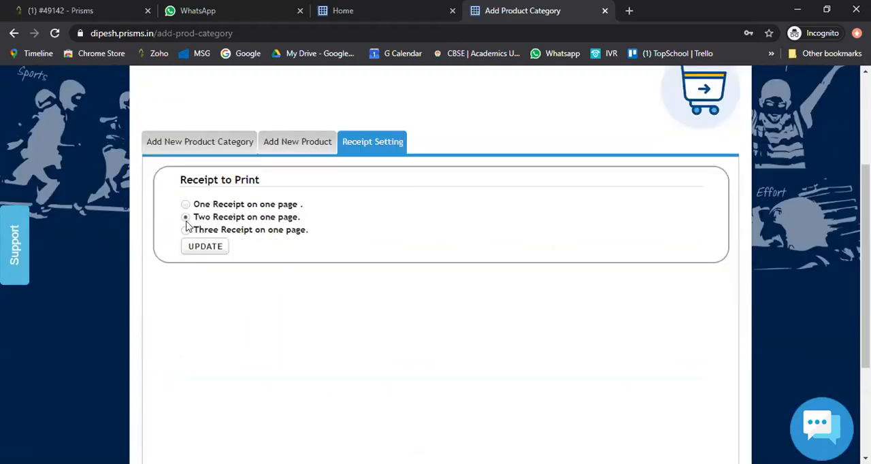
- Go to the Voucher module and open the Inventory Distribution form for students
{"action": "scroll", "coordinate": [269, 278], "scroll_direction": "up", "scroll_amount": 1}
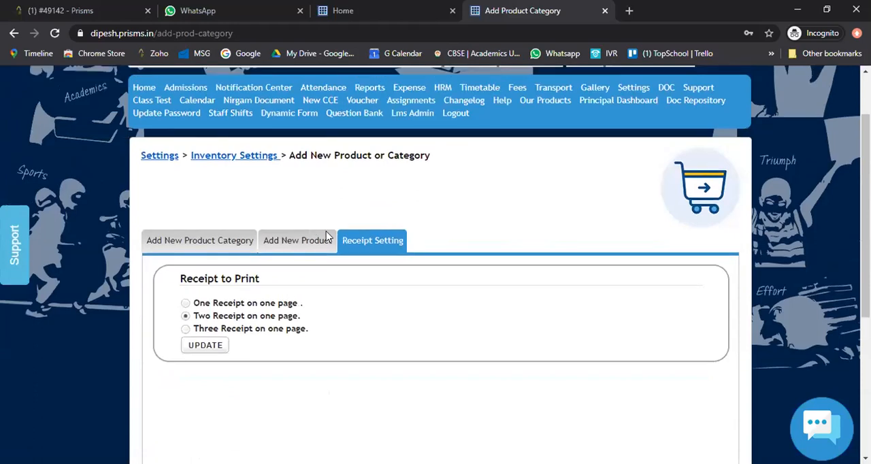
{"action": "scroll", "coordinate": [340, 241], "scroll_direction": "up", "scroll_amount": 1}
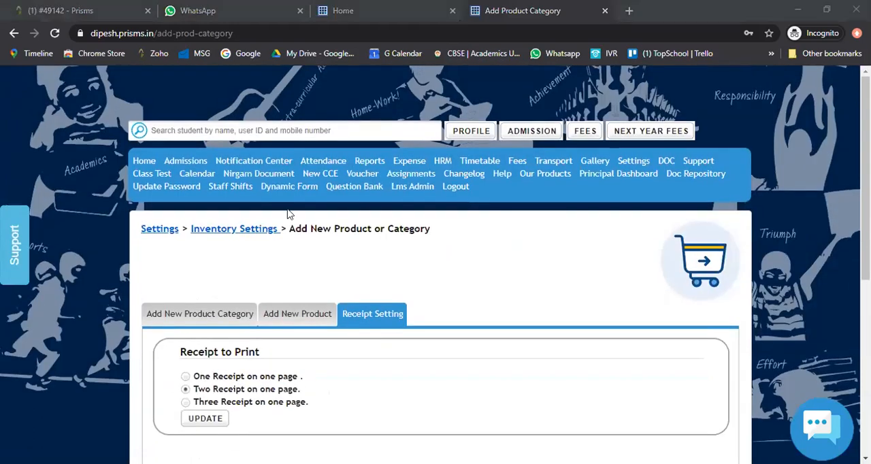
{"action": "left_click", "coordinate": [362, 178]}
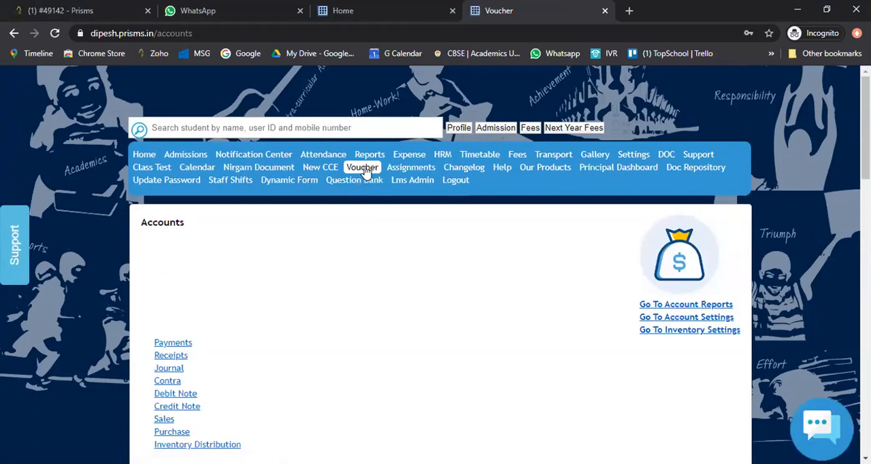
{"action": "scroll", "coordinate": [368, 171], "scroll_direction": "down", "scroll_amount": 2}
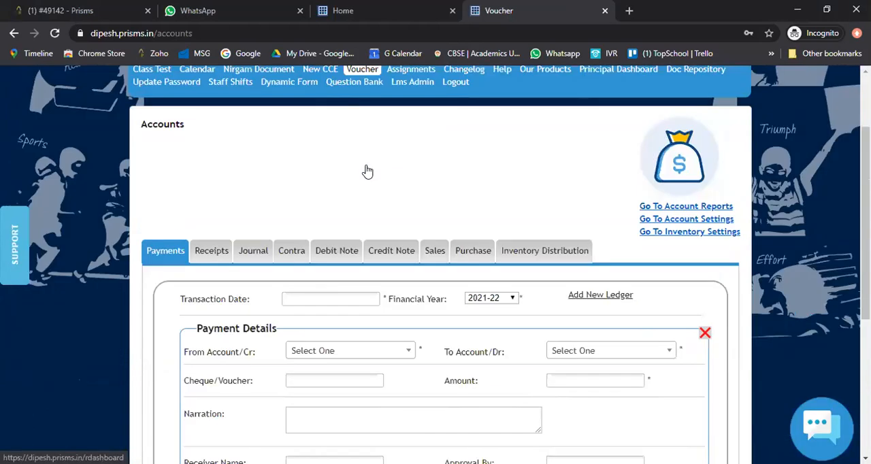
{"action": "scroll", "coordinate": [368, 171], "scroll_direction": "down", "scroll_amount": 1}
{"action": "left_click", "coordinate": [557, 191]}
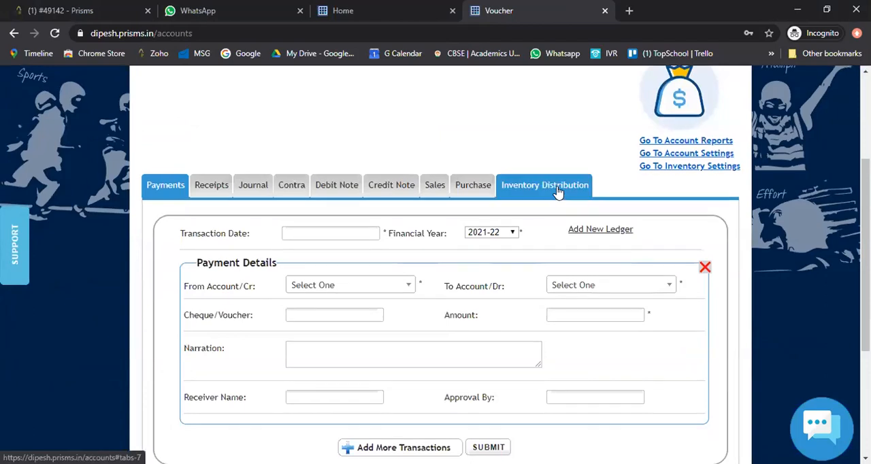
{"action": "left_click", "coordinate": [556, 185]}
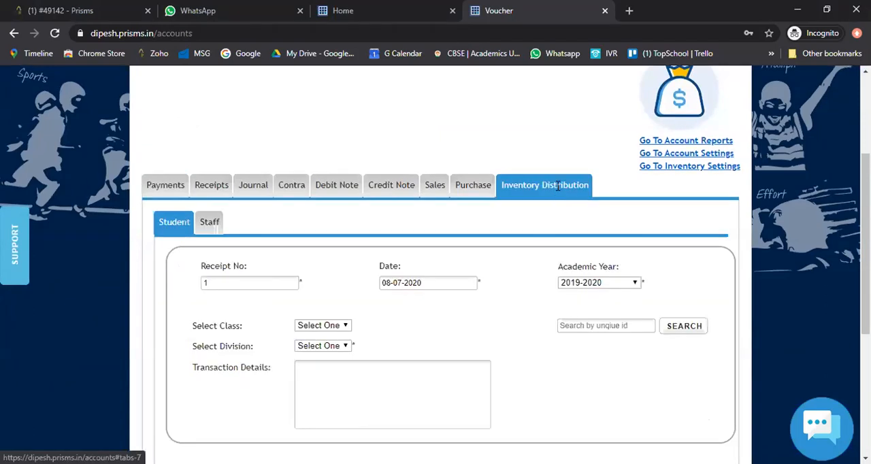
- Set the distribution's class to 1st and its division to 1st-A
{"action": "scroll", "coordinate": [557, 185], "scroll_direction": "down", "scroll_amount": 1}
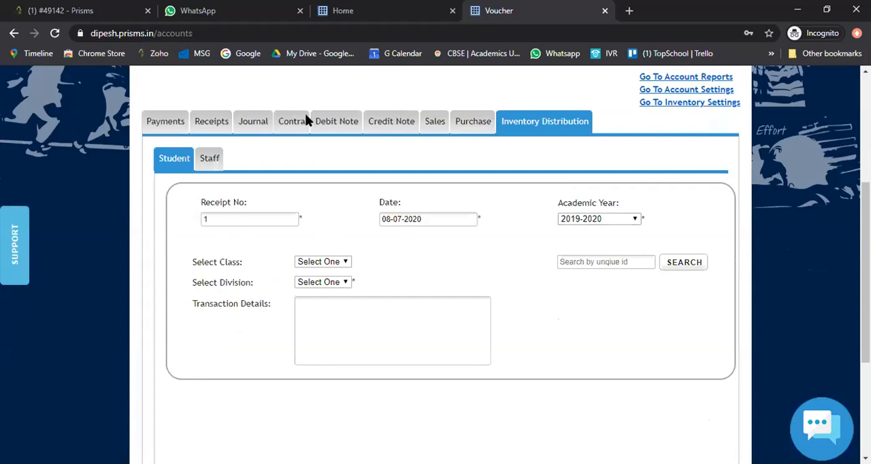
{"action": "left_click", "coordinate": [306, 66]}
{"action": "scroll", "coordinate": [312, 238], "scroll_direction": "down", "scroll_amount": 1}
{"action": "left_click", "coordinate": [321, 197]}
{"action": "left_click", "coordinate": [315, 232]}
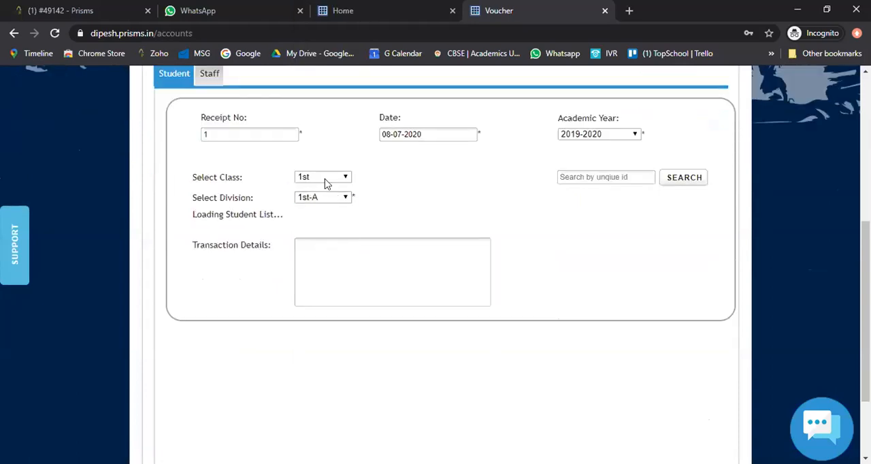
- Select the student receiving the items and choose CASH ACCOUNTS as the account
{"action": "scroll", "coordinate": [329, 223], "scroll_direction": "down", "scroll_amount": 1}
{"action": "left_click", "coordinate": [331, 175]}
{"action": "left_click", "coordinate": [330, 211]}
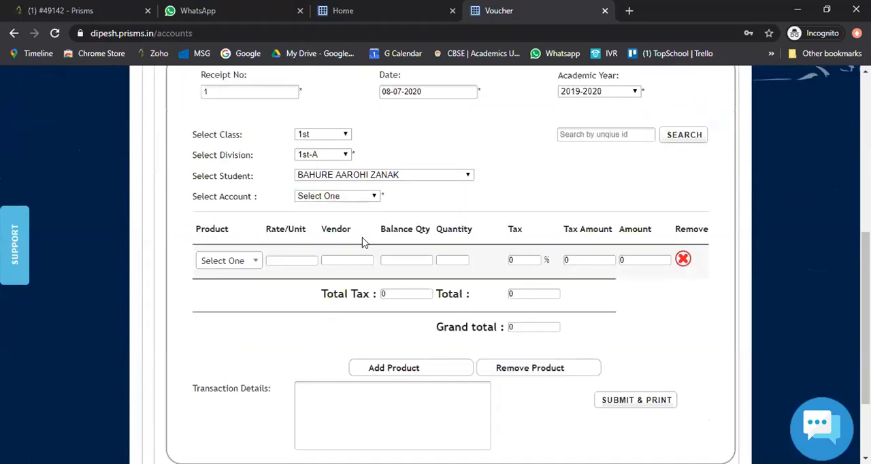
{"action": "left_click", "coordinate": [334, 196]}
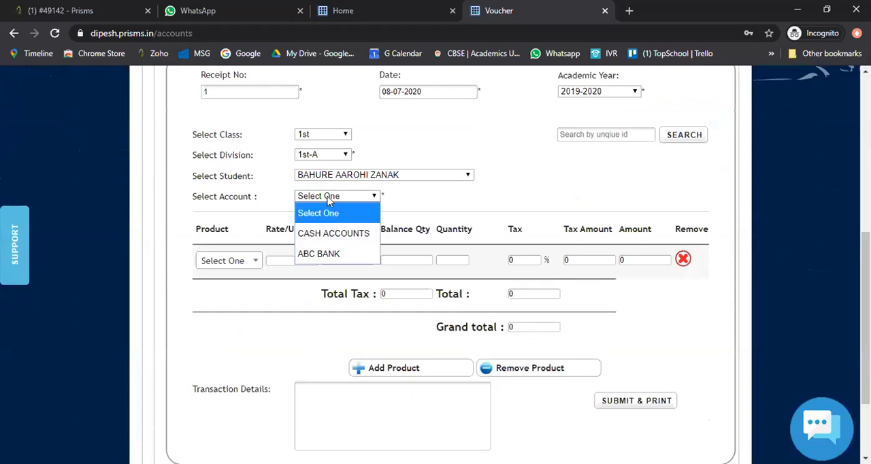
{"action": "left_click", "coordinate": [339, 232]}
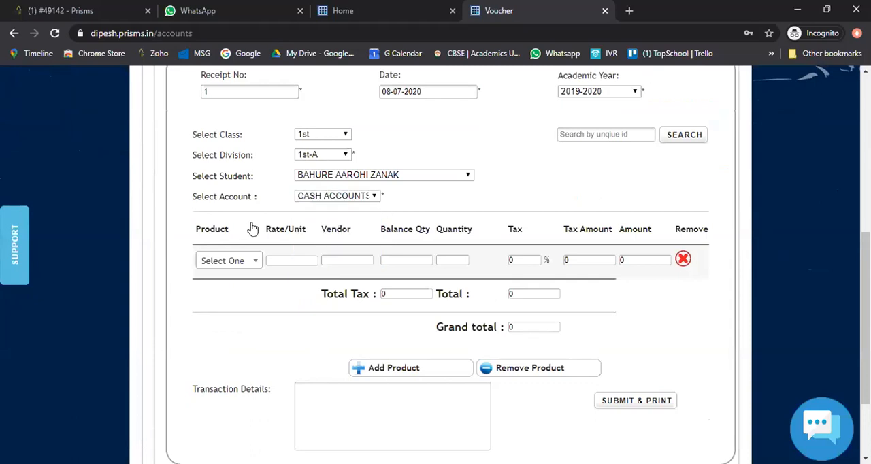
- Find "std" among the products and choose Std 1 Science for the first product row
{"action": "scroll", "coordinate": [241, 225], "scroll_direction": "down", "scroll_amount": 1}
{"action": "left_click", "coordinate": [232, 220]}
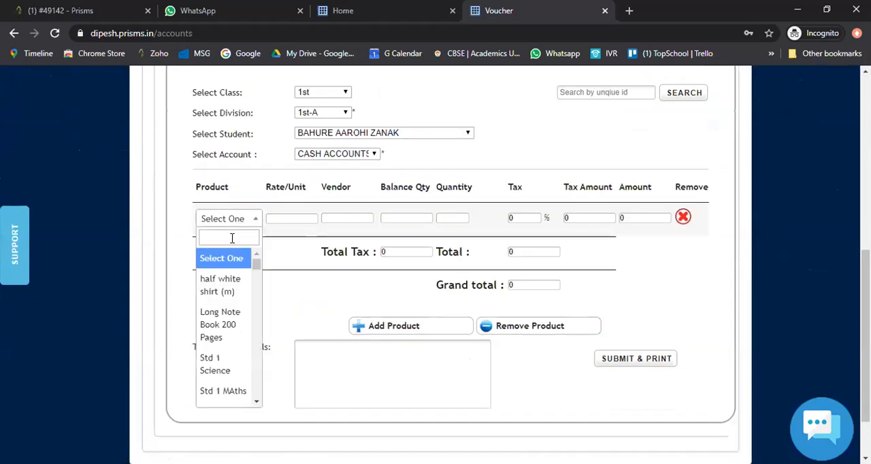
{"action": "type", "text": "std"}
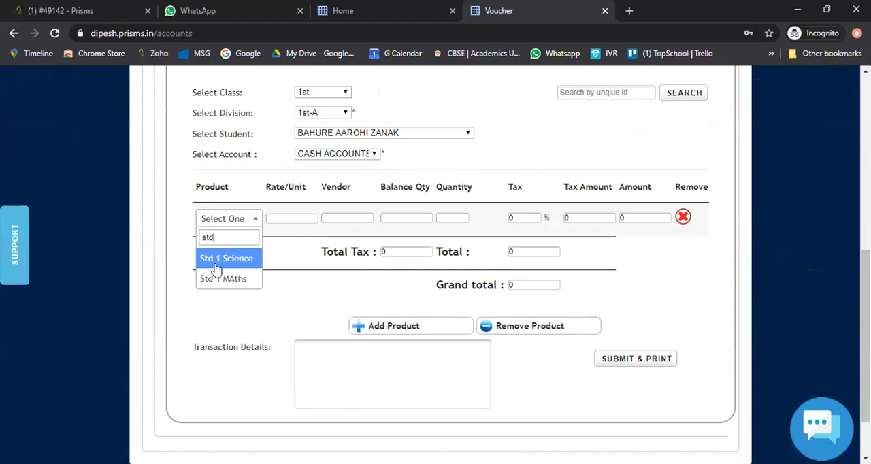
{"action": "key", "text": "Return"}
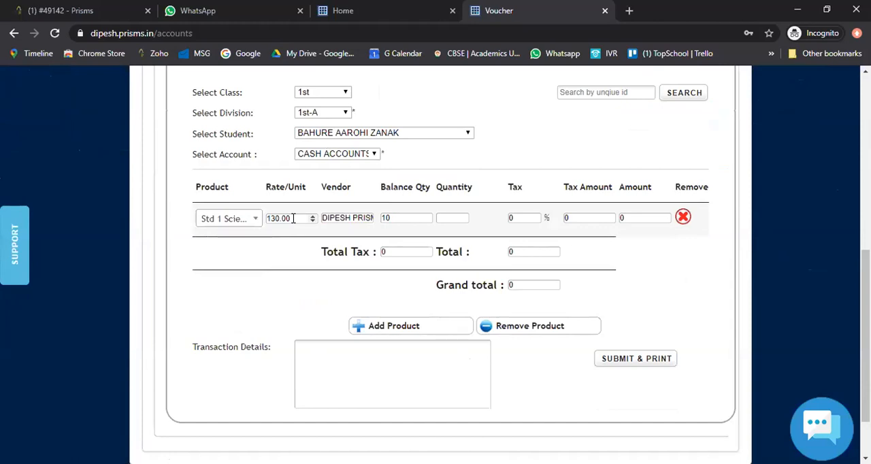
{"action": "left_click", "coordinate": [392, 217]}
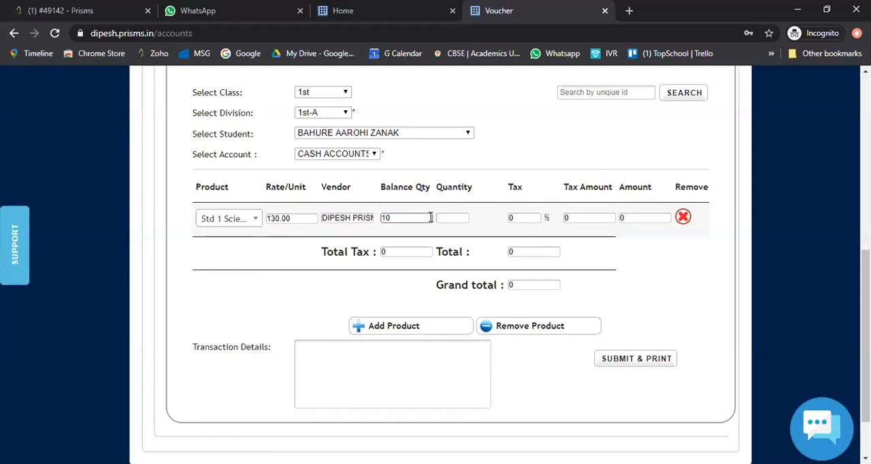
- Set the Std 1 Science row's quantity to 2 and its tax to 5%
{"action": "left_click", "coordinate": [450, 218]}
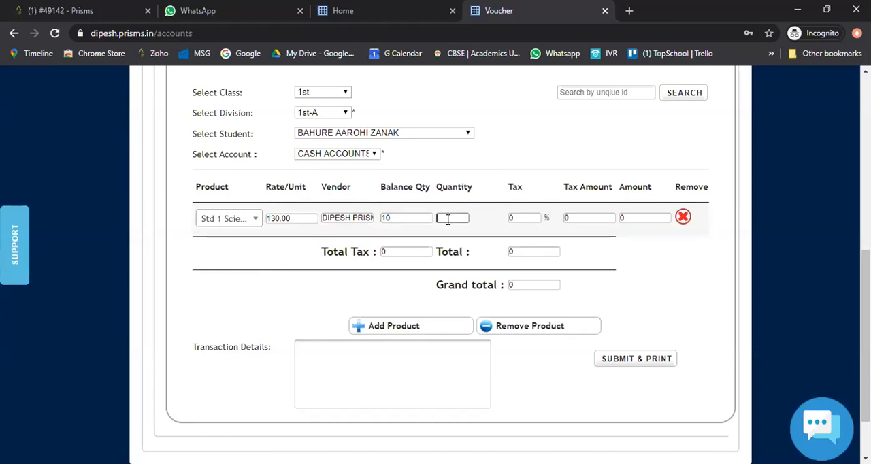
{"action": "type", "text": "2"}
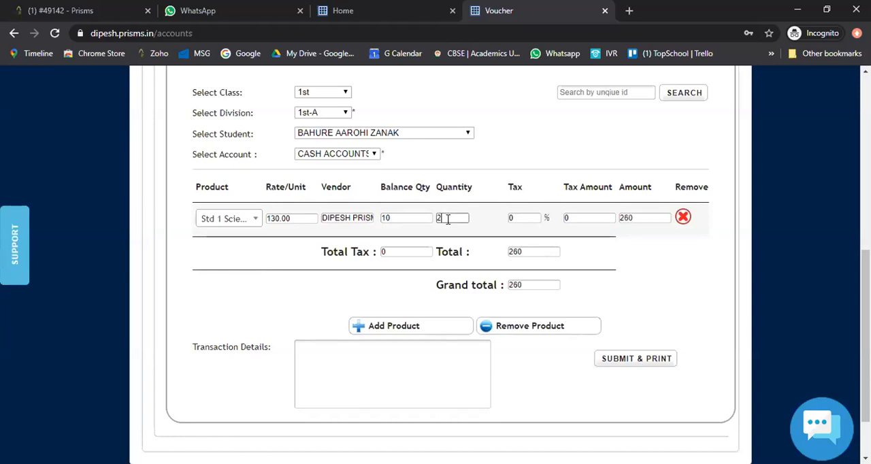
{"action": "left_click", "coordinate": [528, 220]}
{"action": "double_click", "coordinate": [527, 221]}
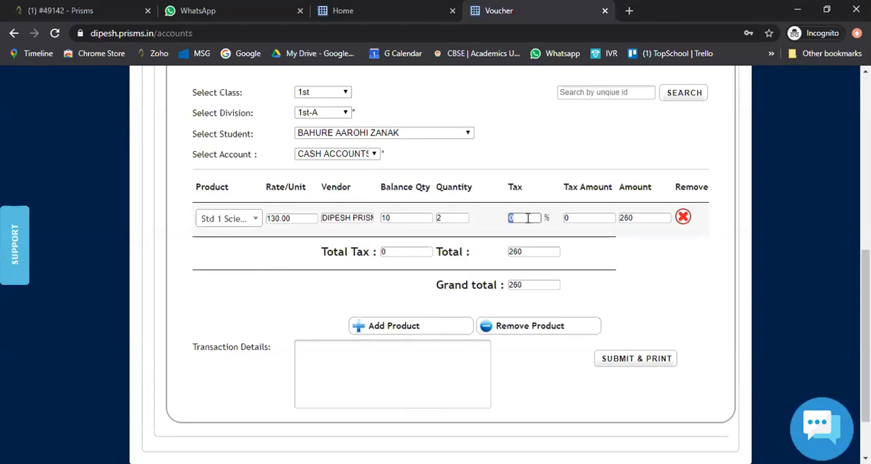
{"action": "type", "text": "5"}
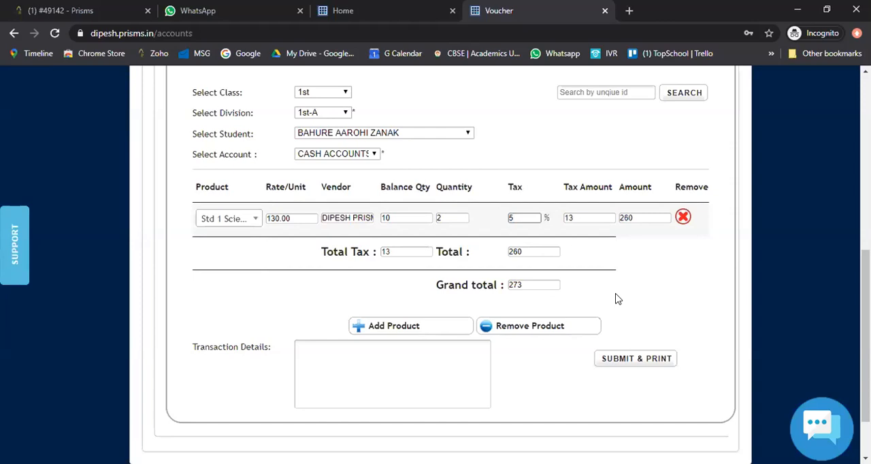
{"action": "left_click", "coordinate": [615, 293]}
- Add a second product row, find "std" among the products and choose Std 1 MAths
{"action": "scroll", "coordinate": [634, 243], "scroll_direction": "down", "scroll_amount": 1}
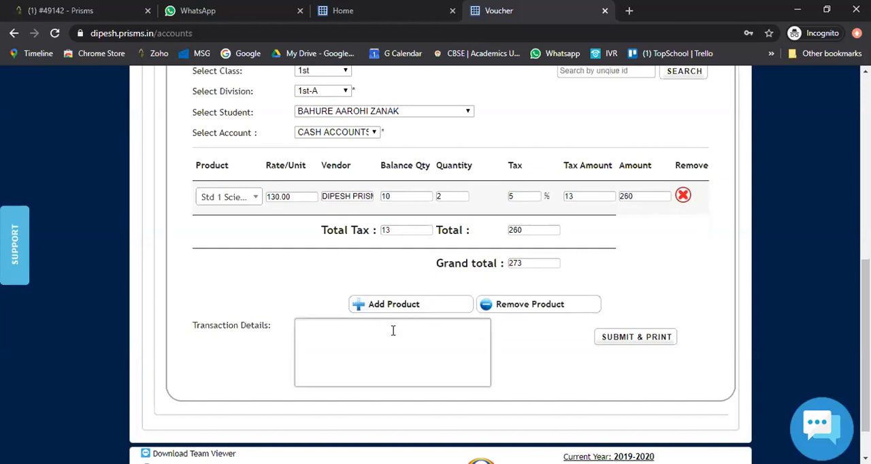
{"action": "left_click", "coordinate": [386, 307]}
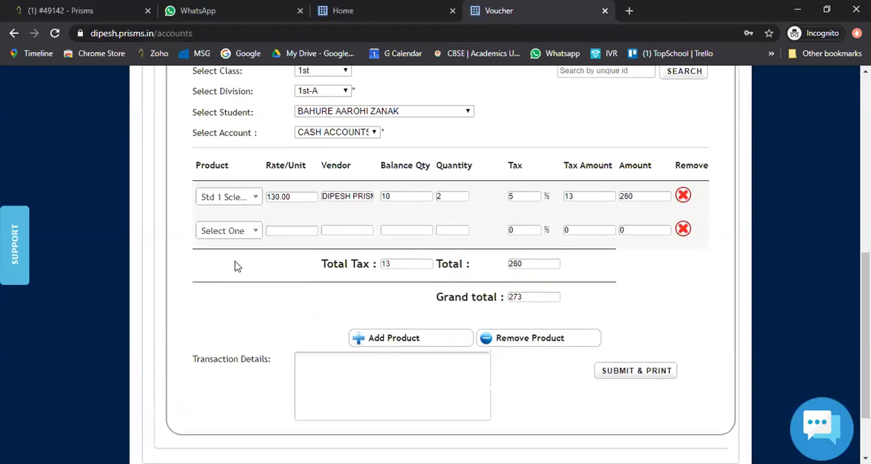
{"action": "left_click", "coordinate": [227, 235]}
{"action": "type", "text": "std"}
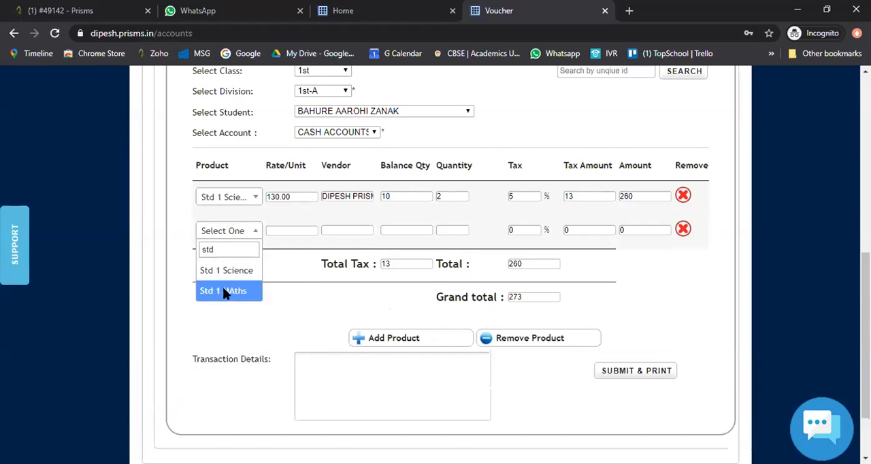
{"action": "left_click", "coordinate": [229, 291]}
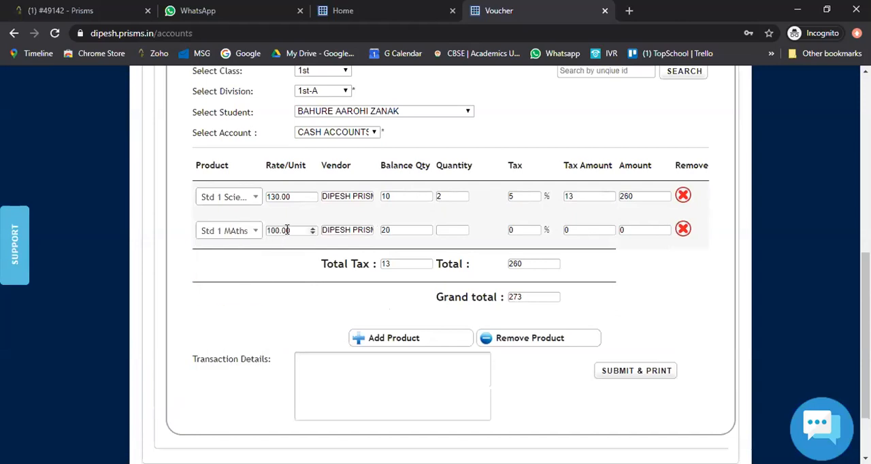
- Set the Std 1 MAths row's rate per unit to 90 and its quantity to 1
{"action": "double_click", "coordinate": [294, 232]}
{"action": "type", "text": "90"}
{"action": "left_click", "coordinate": [452, 227]}
{"action": "type", "text": "1"}
{"action": "key", "text": "Tab"}
{"action": "left_click", "coordinate": [589, 272]}
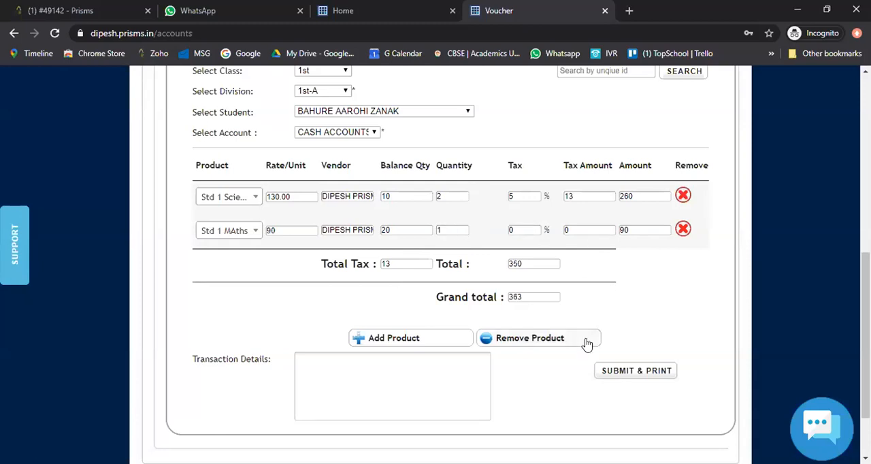
- Submit and print the student's inventory distribution and dismiss the message box
{"action": "scroll", "coordinate": [558, 336], "scroll_direction": "down", "scroll_amount": 1}
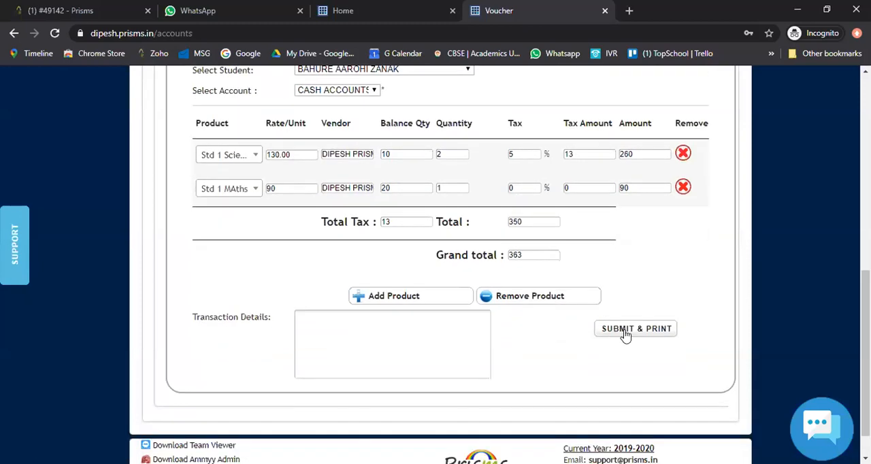
{"action": "left_click", "coordinate": [625, 332]}
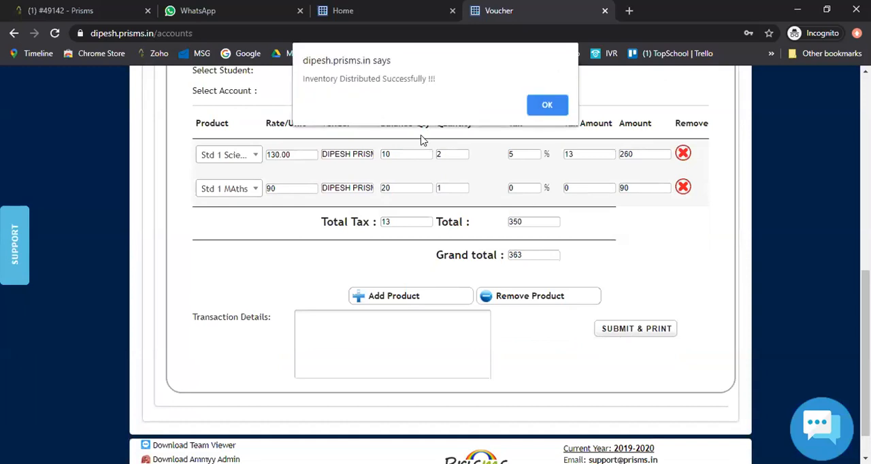
{"action": "left_click", "coordinate": [545, 105]}
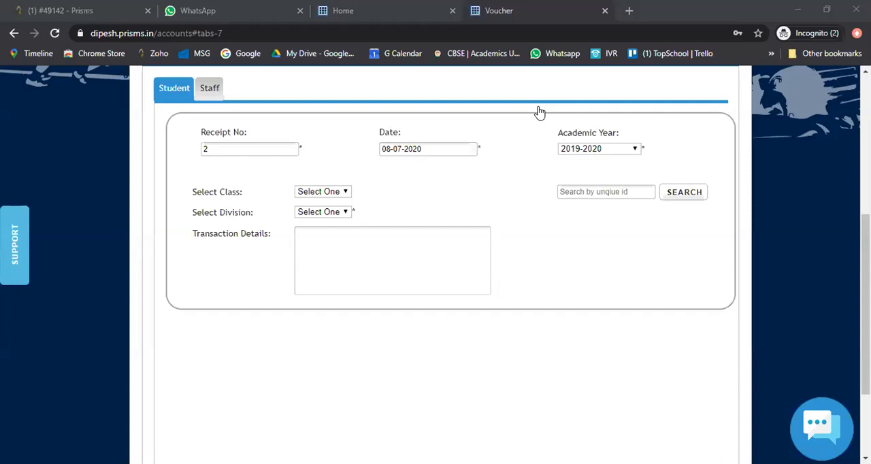
- Set the new distribution's class to 2nd and its division to 2nd-A
{"action": "scroll", "coordinate": [428, 234], "scroll_direction": "up", "scroll_amount": 1}
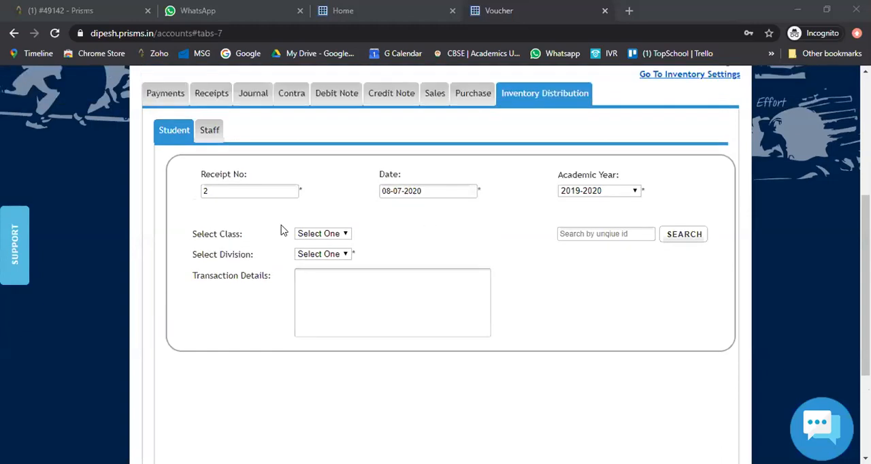
{"action": "left_click", "coordinate": [221, 193]}
{"action": "scroll", "coordinate": [321, 238], "scroll_direction": "down", "scroll_amount": 1}
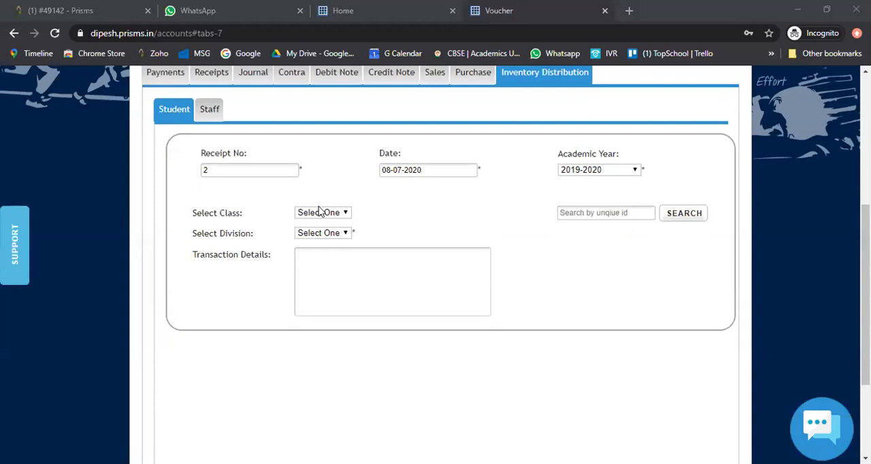
{"action": "left_click", "coordinate": [320, 211]}
{"action": "scroll", "coordinate": [340, 293], "scroll_direction": "down", "scroll_amount": 1}
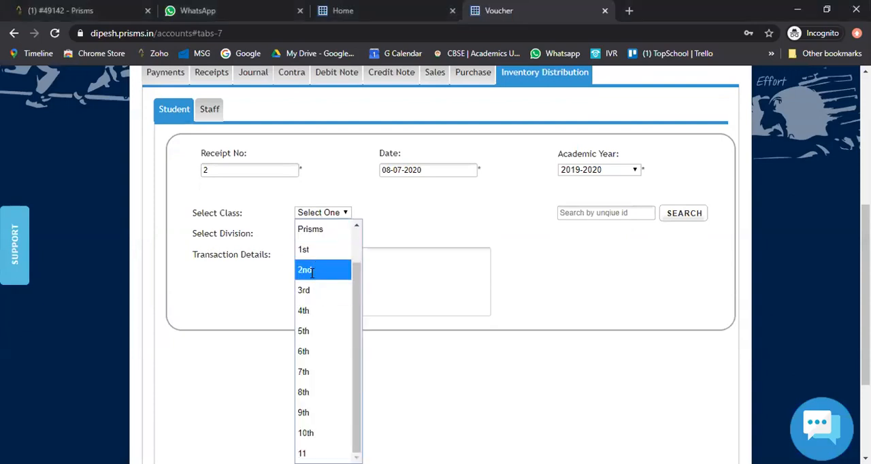
{"action": "left_click", "coordinate": [311, 270]}
{"action": "left_click", "coordinate": [320, 233]}
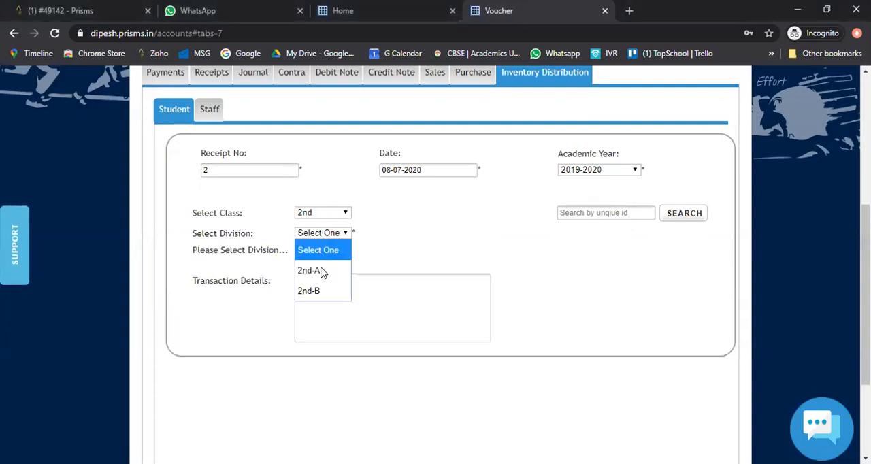
{"action": "left_click", "coordinate": [332, 264]}
- Select a student from division 2nd-A for the new distribution
{"action": "scroll", "coordinate": [347, 197], "scroll_direction": "down", "scroll_amount": 1}
{"action": "left_click", "coordinate": [346, 190]}
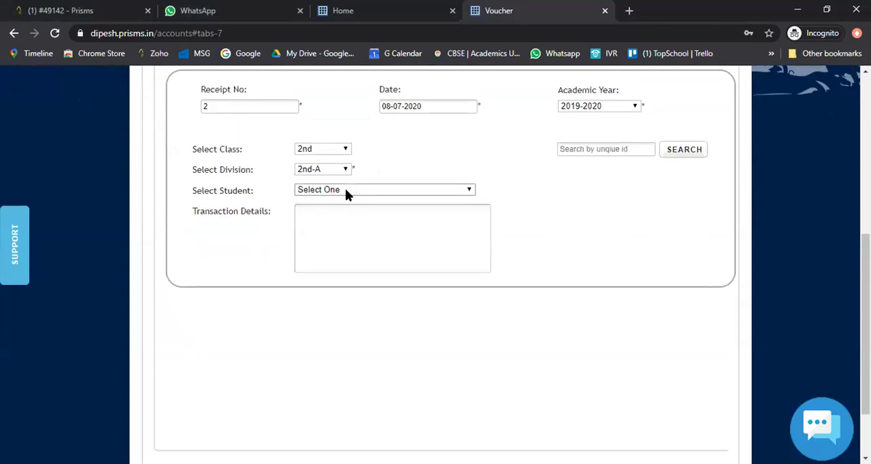
{"action": "left_click", "coordinate": [351, 247]}
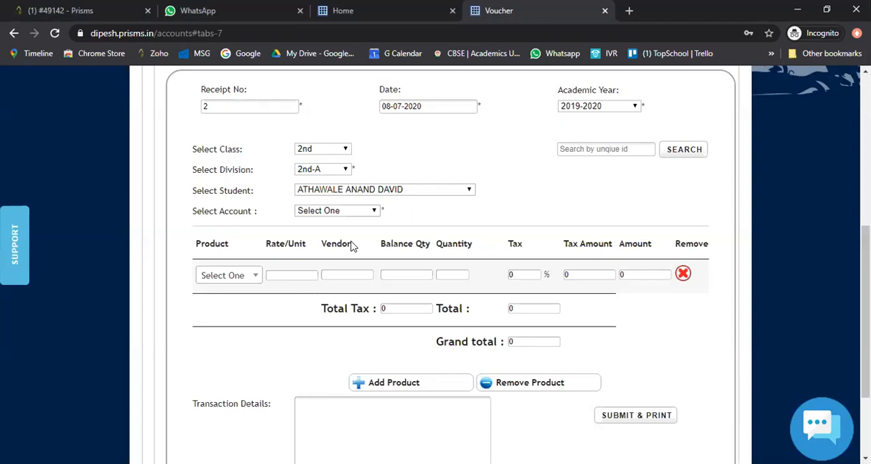
- Open the portal's Reports page in a new browser tab and switch to it
{"action": "scroll", "coordinate": [351, 247], "scroll_direction": "up", "scroll_amount": 5}
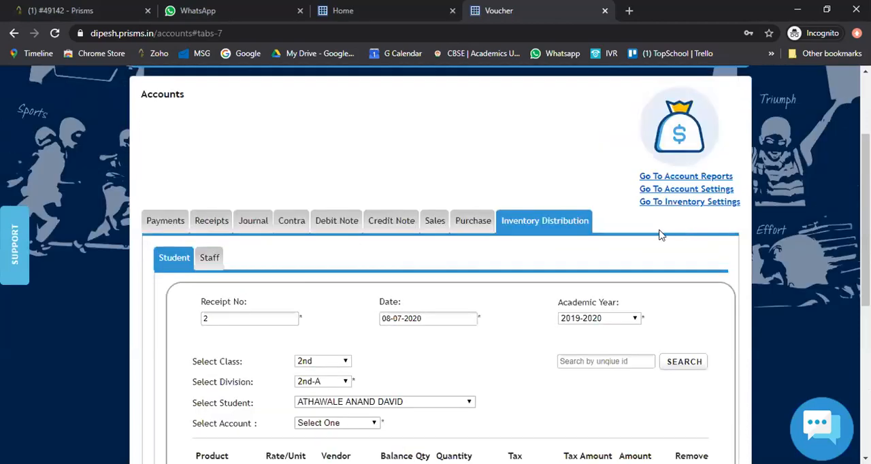
{"action": "scroll", "coordinate": [457, 109], "scroll_direction": "up", "scroll_amount": 1}
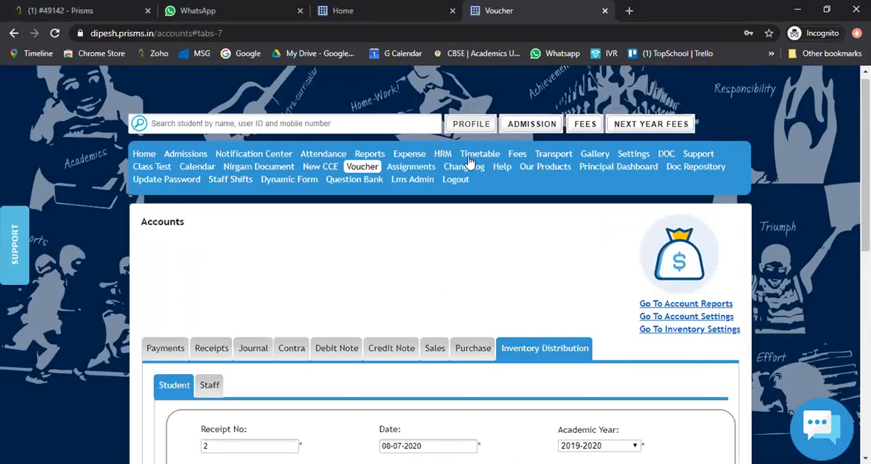
{"action": "right_click", "coordinate": [372, 157]}
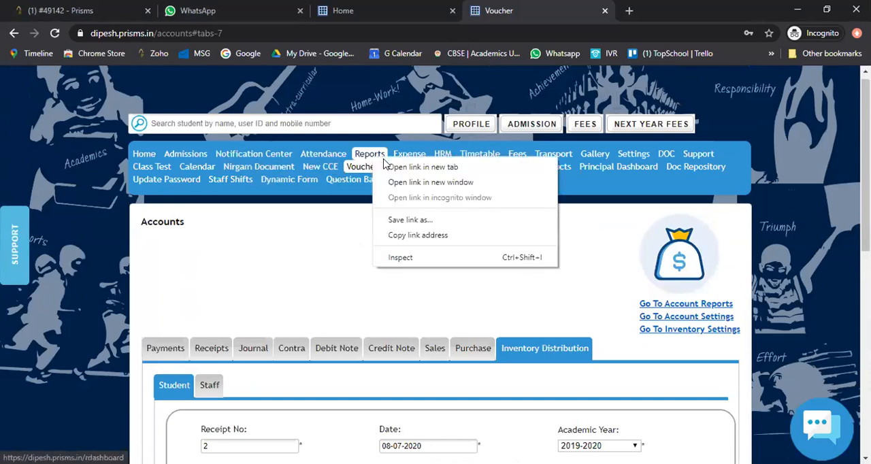
{"action": "left_click", "coordinate": [422, 167]}
{"action": "left_click", "coordinate": [639, 10]}
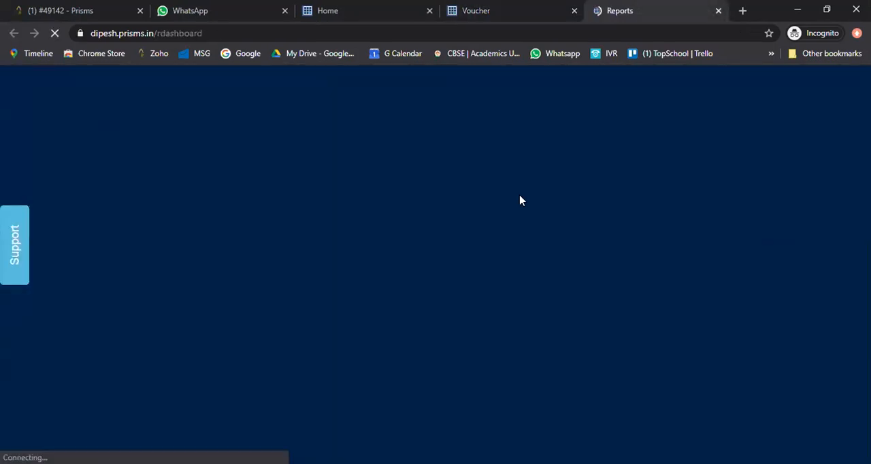
- Open the Product Reports within the Inventory Reports
{"action": "scroll", "coordinate": [507, 241], "scroll_direction": "down", "scroll_amount": 3}
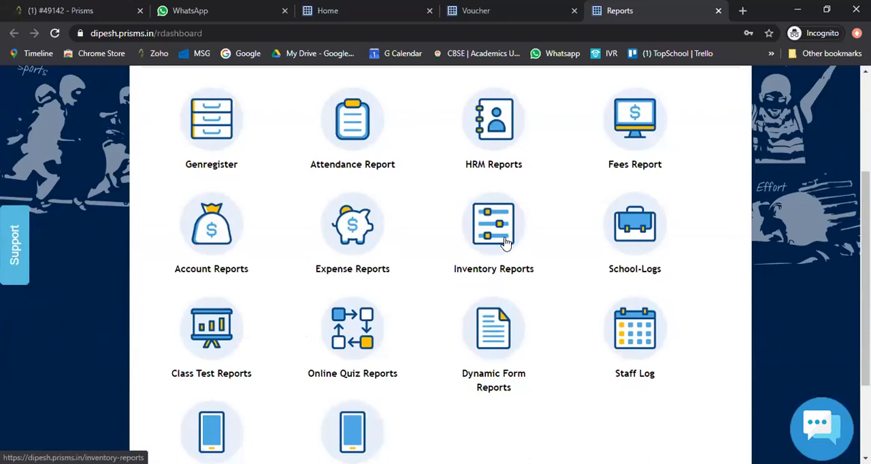
{"action": "left_click", "coordinate": [502, 239]}
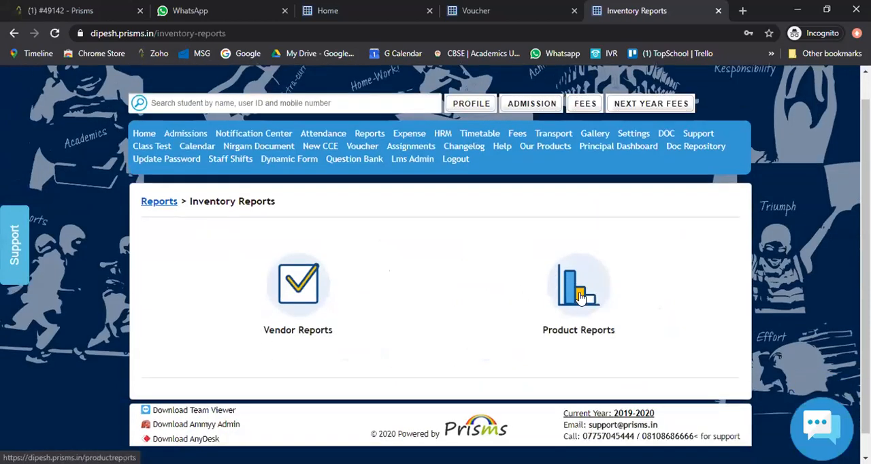
{"action": "left_click", "coordinate": [580, 298]}
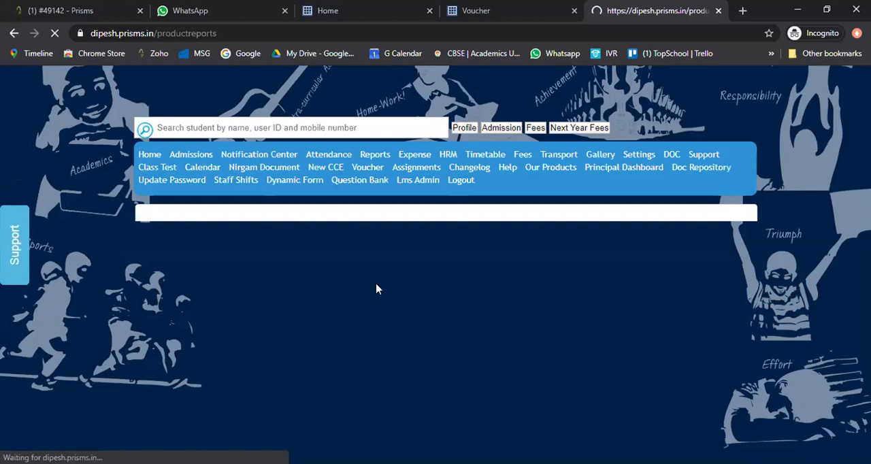
- Restrict the product report to For Student items and run the search
{"action": "scroll", "coordinate": [446, 174], "scroll_direction": "down", "scroll_amount": 3}
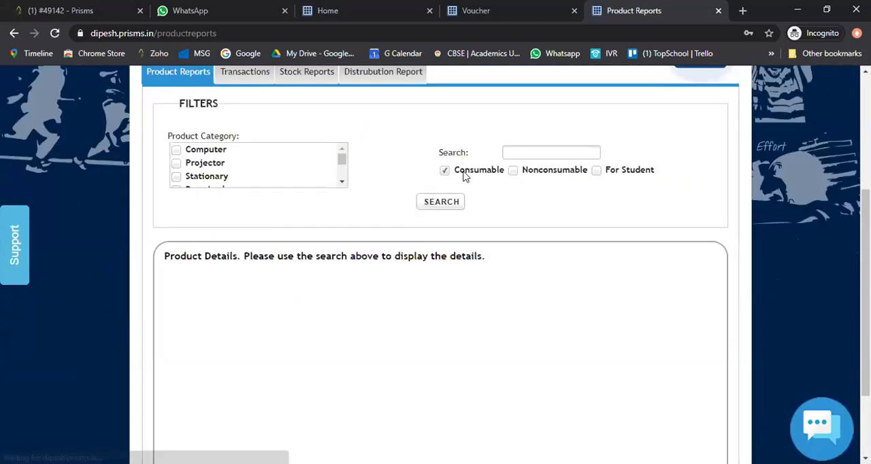
{"action": "left_click", "coordinate": [595, 171]}
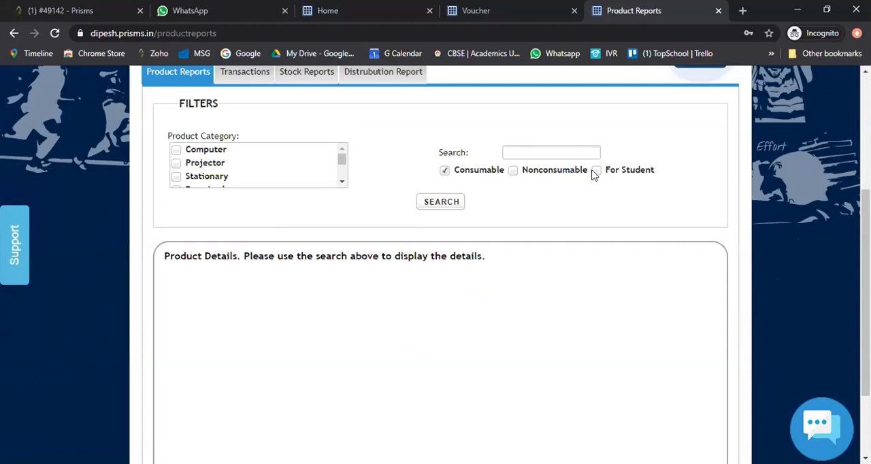
{"action": "left_click", "coordinate": [439, 202]}
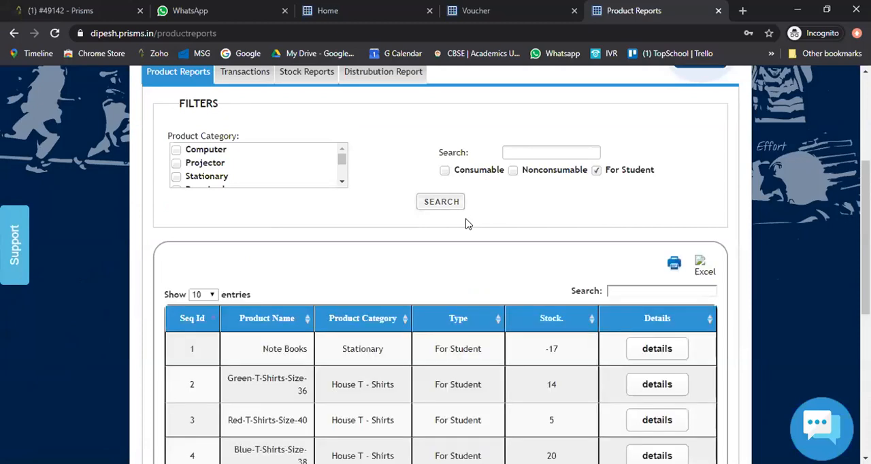
- Filter the listed product report entries by "std"
{"action": "scroll", "coordinate": [466, 224], "scroll_direction": "down", "scroll_amount": 1}
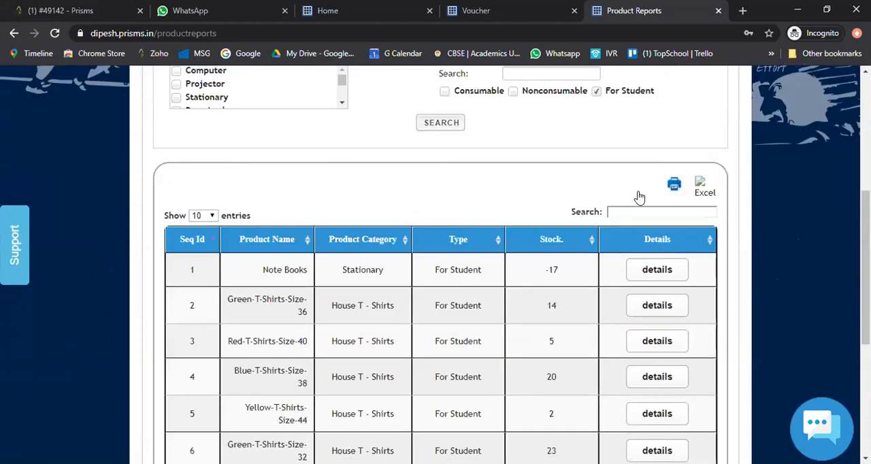
{"action": "scroll", "coordinate": [637, 210], "scroll_direction": "down", "scroll_amount": 1}
{"action": "left_click", "coordinate": [637, 162]}
{"action": "type", "text": "std"}
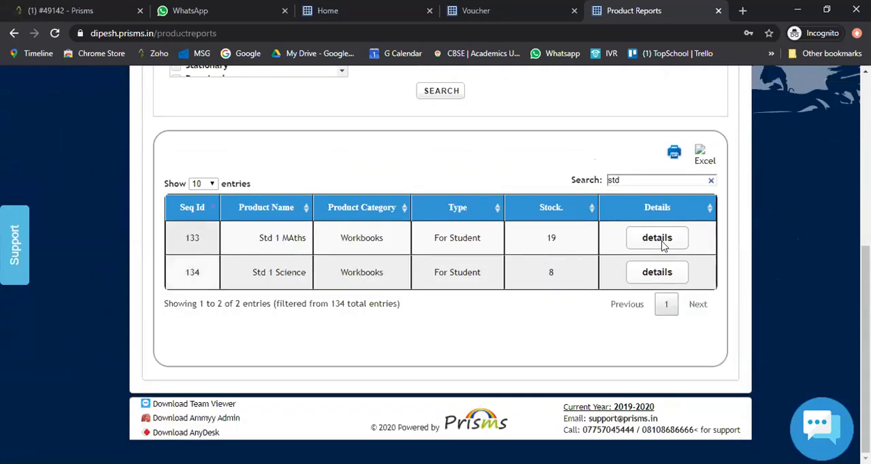
- Review the stock movement details of Std 1 Science and close them
{"action": "scroll", "coordinate": [663, 246], "scroll_direction": "up", "scroll_amount": 1}
{"action": "left_click", "coordinate": [664, 261]}
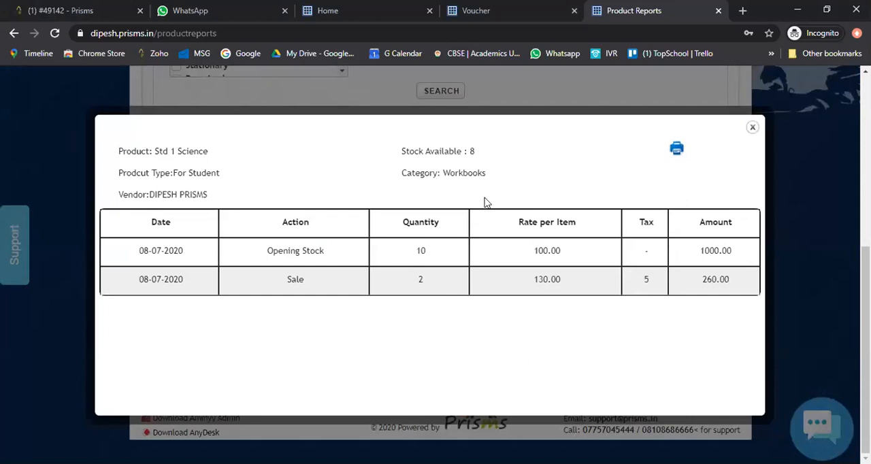
{"action": "left_click", "coordinate": [752, 127]}
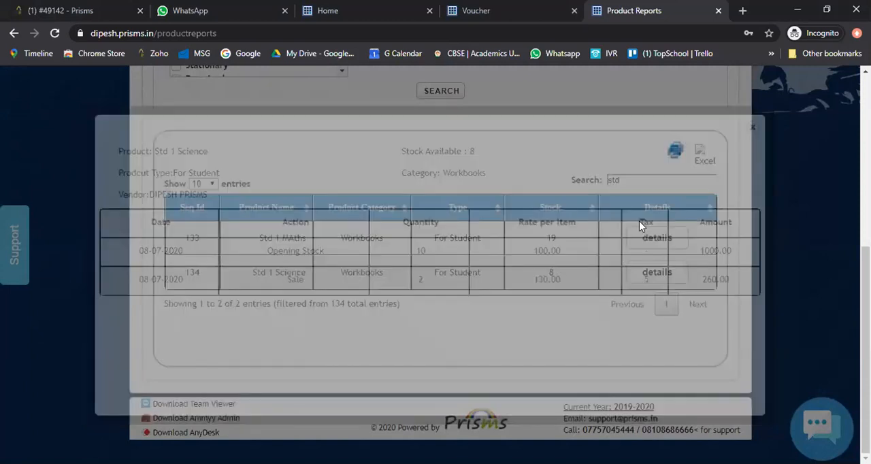
- Clear the "std" filter from the product list and rerun the For Student search
{"action": "scroll", "coordinate": [630, 272], "scroll_direction": "up", "scroll_amount": 1}
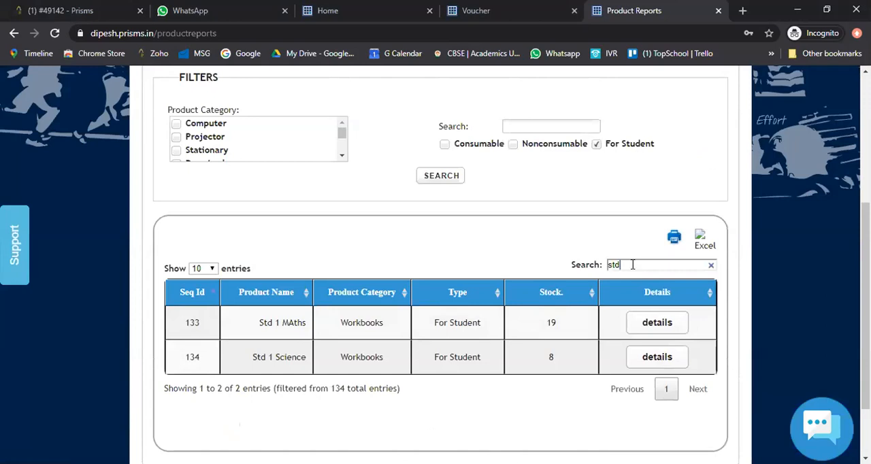
{"action": "key", "text": "Escape"}
{"action": "left_click", "coordinate": [439, 179]}
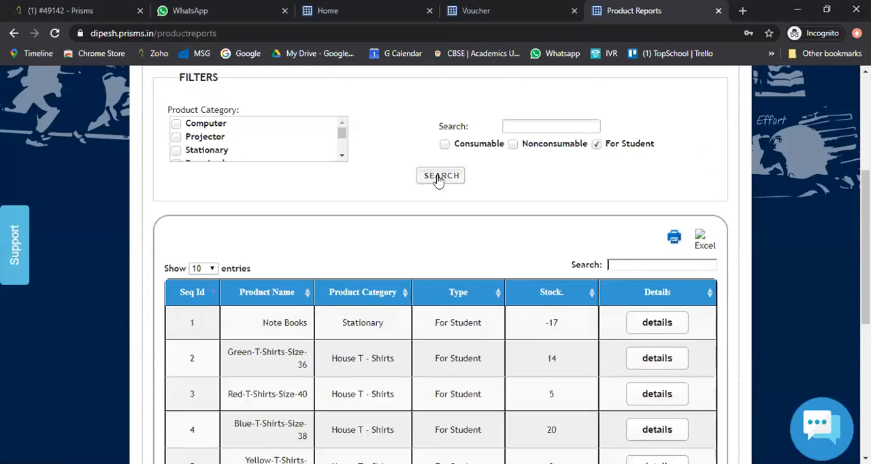
- Review the stock details of Red-T-Shirts-Size-40 and Green-T-Shirts-Size-36, closing each one
{"action": "scroll", "coordinate": [539, 245], "scroll_direction": "down", "scroll_amount": 2}
{"action": "scroll", "coordinate": [511, 249], "scroll_direction": "down", "scroll_amount": 2}
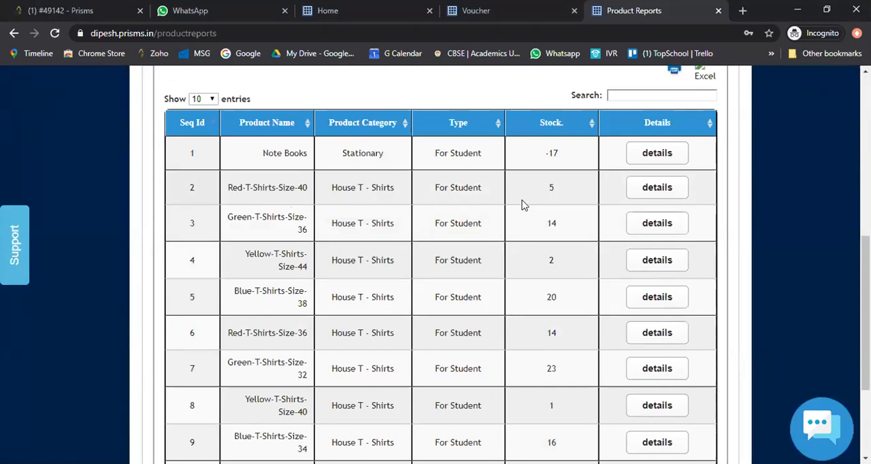
{"action": "left_click", "coordinate": [641, 193]}
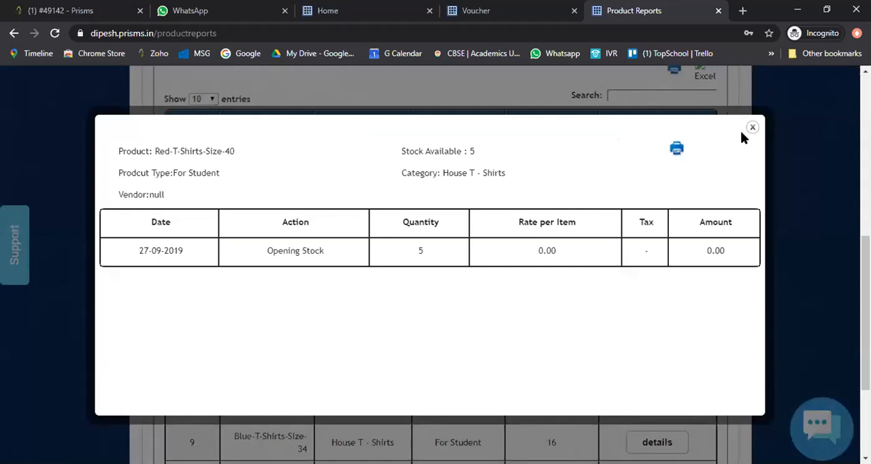
{"action": "left_click", "coordinate": [748, 130]}
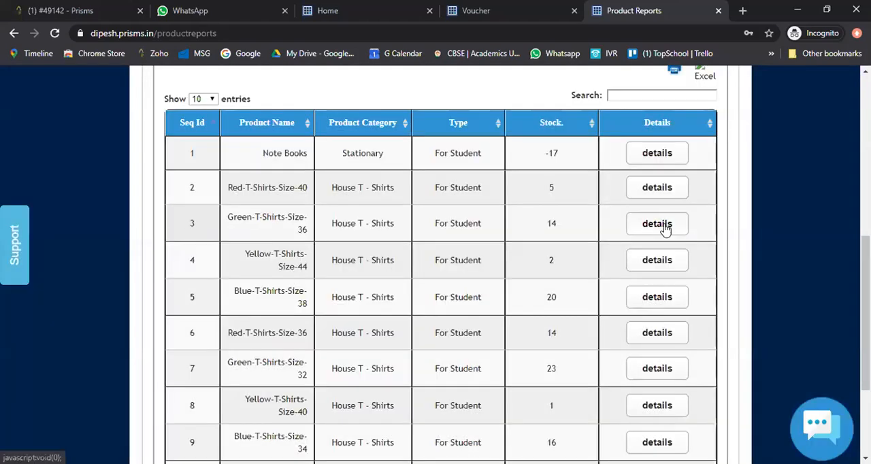
{"action": "left_click", "coordinate": [661, 227]}
{"action": "left_click", "coordinate": [753, 130]}
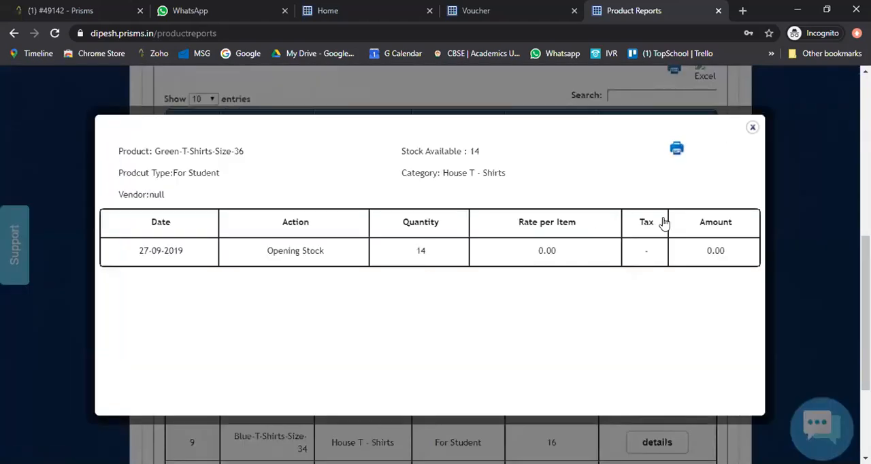
{"action": "scroll", "coordinate": [655, 255], "scroll_direction": "down", "scroll_amount": 2}
{"action": "scroll", "coordinate": [656, 257], "scroll_direction": "up", "scroll_amount": 3}
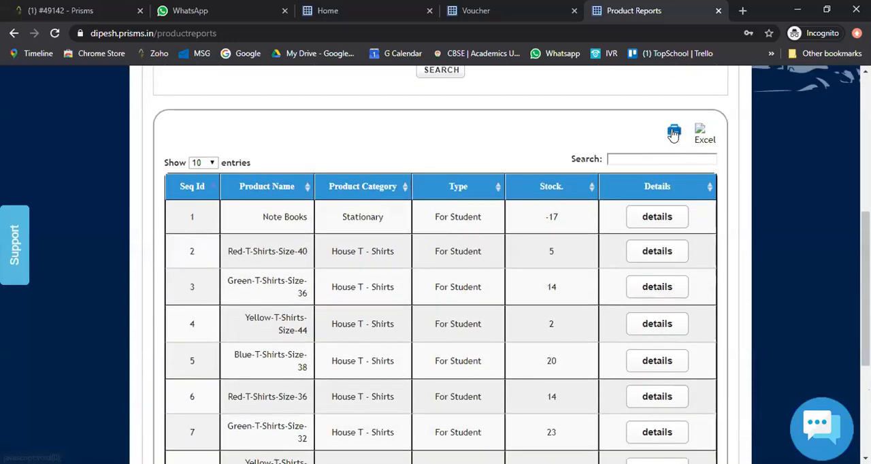
- Open the printable version of the product report, cancel the print dialog and review the listed product stock
{"action": "left_click", "coordinate": [674, 133]}
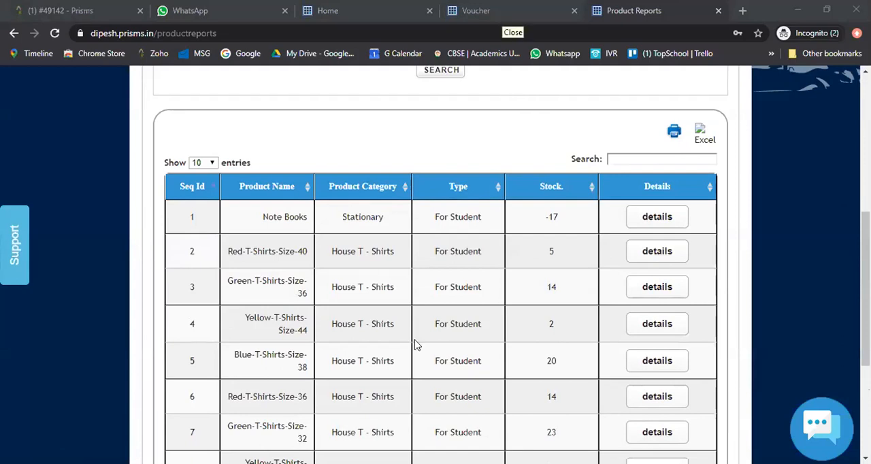
{"action": "scroll", "coordinate": [417, 345], "scroll_direction": "down", "scroll_amount": 3}
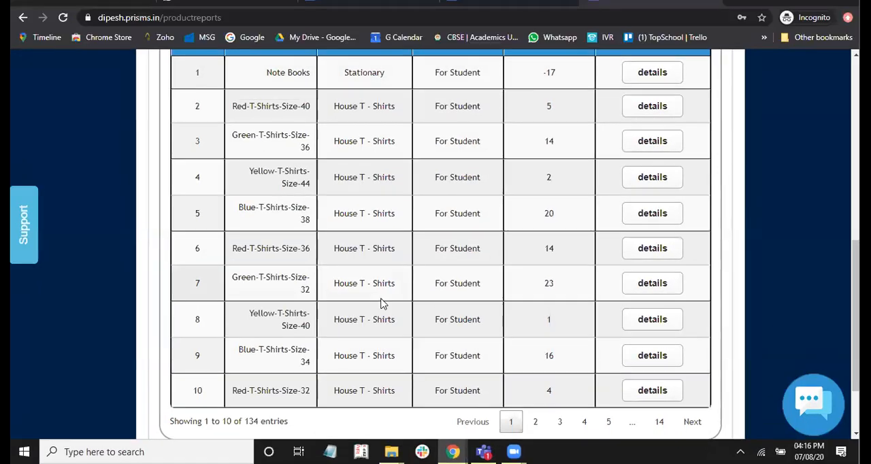
{"action": "scroll", "coordinate": [379, 320], "scroll_direction": "down", "scroll_amount": 1}
{"action": "scroll", "coordinate": [380, 320], "scroll_direction": "up", "scroll_amount": 3}
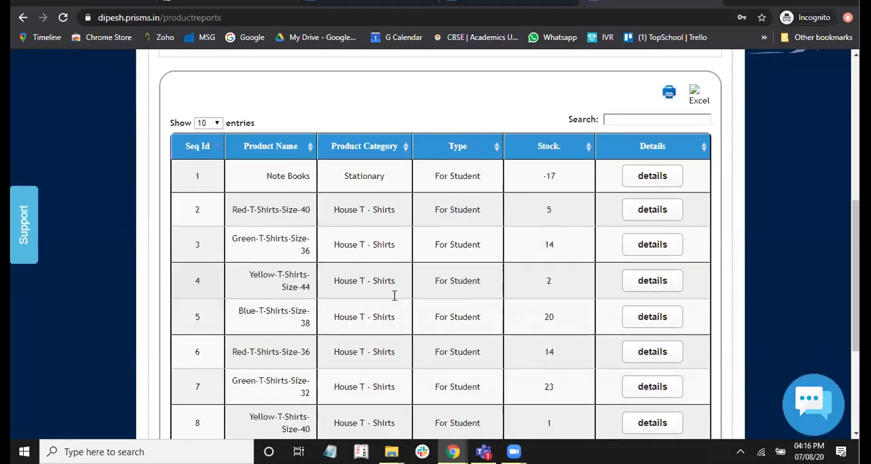
{"action": "left_click", "coordinate": [669, 91]}
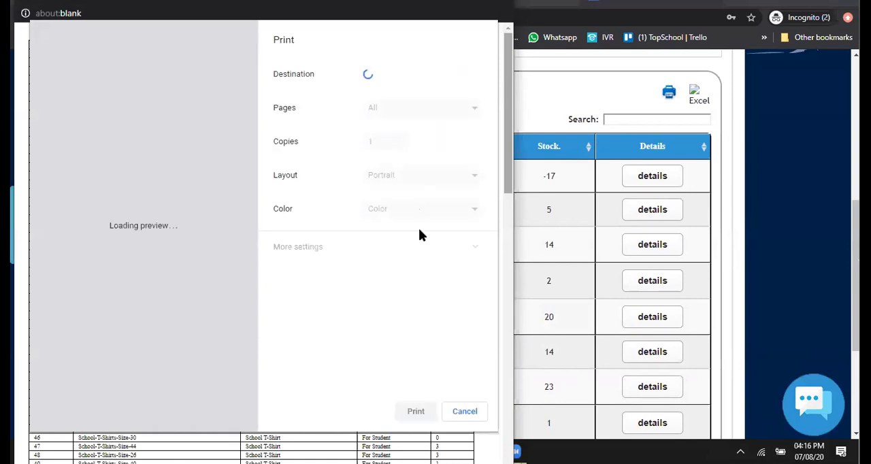
{"action": "key", "text": "Escape"}
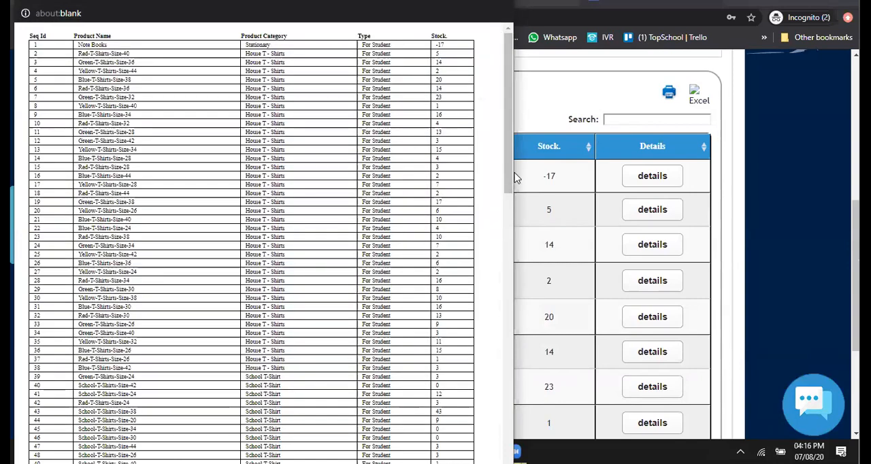
{"action": "scroll", "coordinate": [461, 157], "scroll_direction": "down", "scroll_amount": 4}
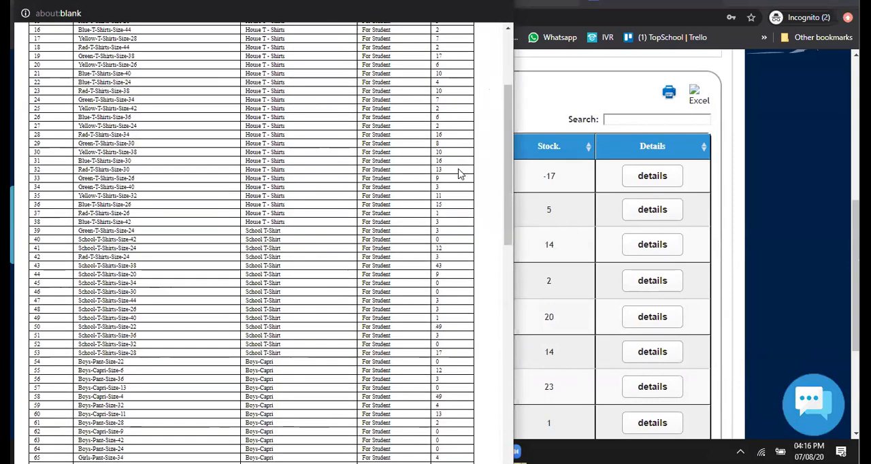
{"action": "scroll", "coordinate": [456, 178], "scroll_direction": "up", "scroll_amount": 4}
{"action": "scroll", "coordinate": [456, 178], "scroll_direction": "up", "scroll_amount": 1}
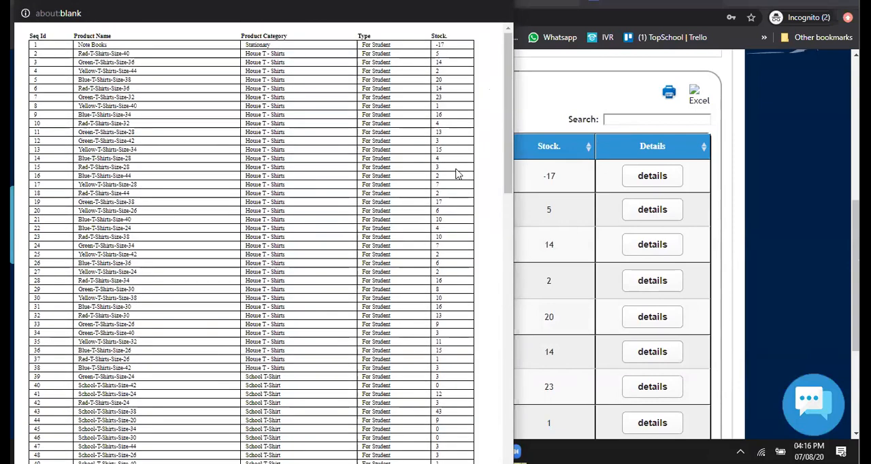
{"action": "left_click", "coordinate": [577, 91]}
- Return to the product reports page and open the Transactions report
{"action": "scroll", "coordinate": [524, 196], "scroll_direction": "up", "scroll_amount": 4}
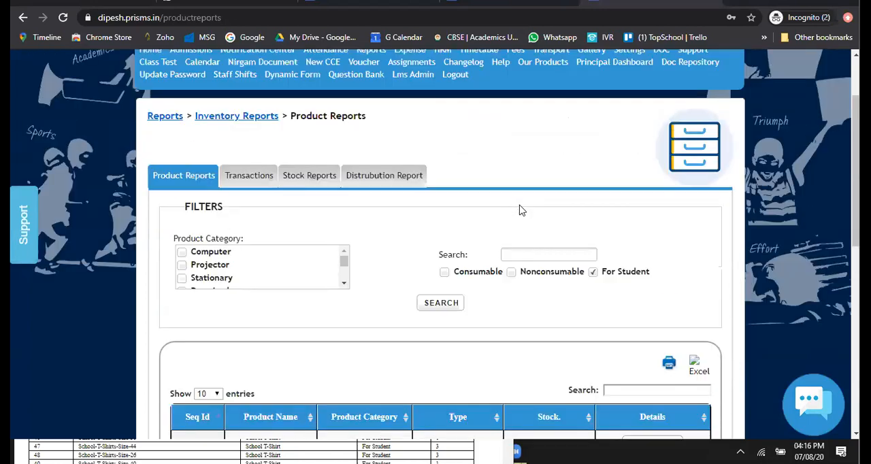
{"action": "scroll", "coordinate": [521, 218], "scroll_direction": "up", "scroll_amount": 2}
{"action": "scroll", "coordinate": [272, 208], "scroll_direction": "down", "scroll_amount": 2}
{"action": "left_click", "coordinate": [258, 208]}
{"action": "scroll", "coordinate": [459, 293], "scroll_direction": "down", "scroll_amount": 1}
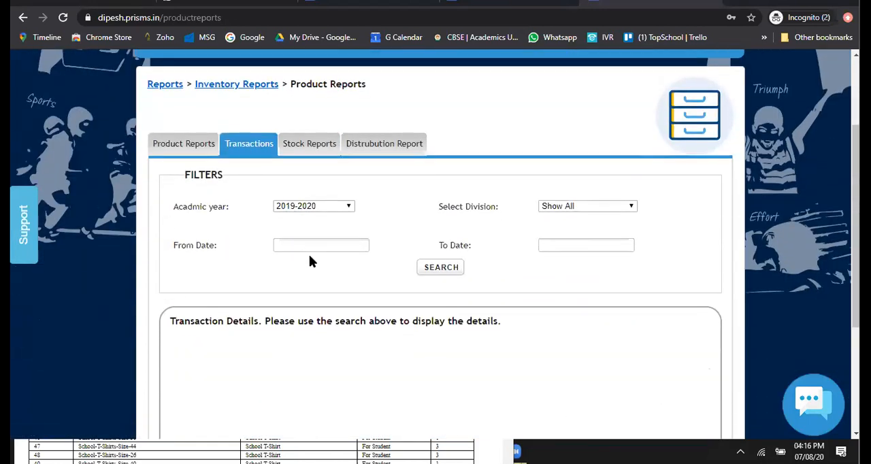
- Search the transactions with both the from and to dates set to 08-07-2020 and review the listed receipts
{"action": "left_click", "coordinate": [359, 245]}
{"action": "left_click", "coordinate": [357, 319]}
{"action": "left_click", "coordinate": [564, 246]}
{"action": "left_click", "coordinate": [621, 319]}
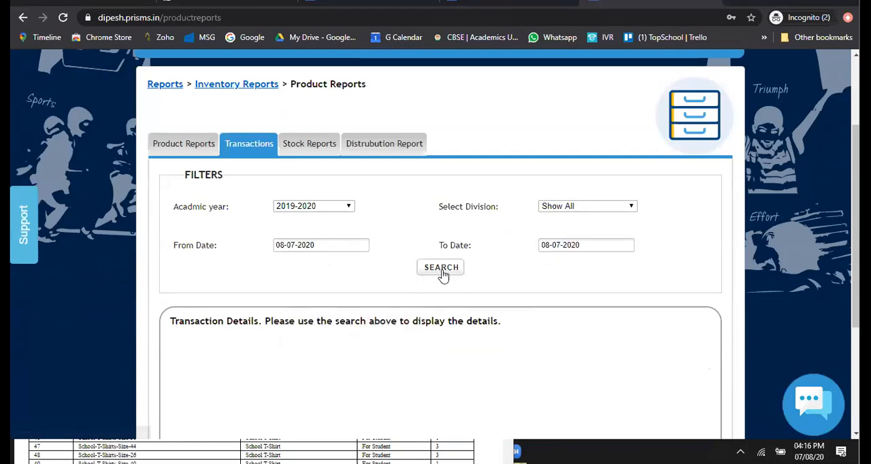
{"action": "left_click", "coordinate": [442, 270]}
{"action": "scroll", "coordinate": [502, 267], "scroll_direction": "down", "scroll_amount": 4}
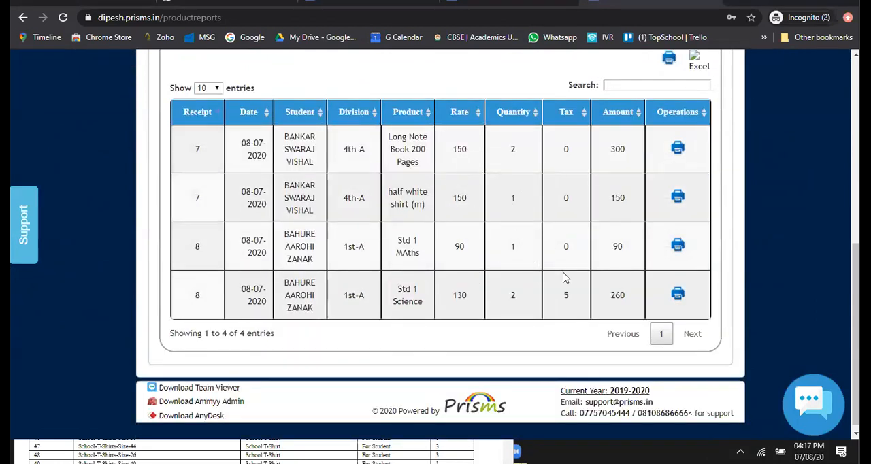
{"action": "scroll", "coordinate": [580, 164], "scroll_direction": "down", "scroll_amount": 1}
{"action": "scroll", "coordinate": [649, 237], "scroll_direction": "up", "scroll_amount": 2}
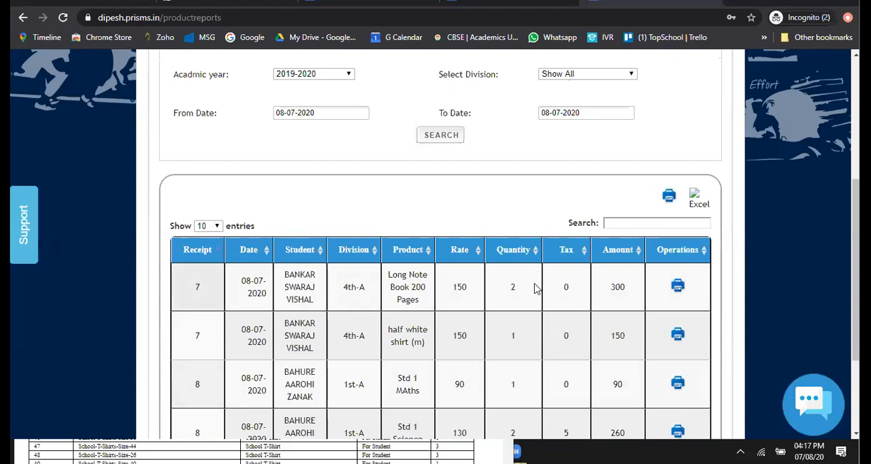
{"action": "scroll", "coordinate": [534, 293], "scroll_direction": "down", "scroll_amount": 2}
{"action": "scroll", "coordinate": [533, 304], "scroll_direction": "up", "scroll_amount": 3}
{"action": "scroll", "coordinate": [533, 304], "scroll_direction": "up", "scroll_amount": 2}
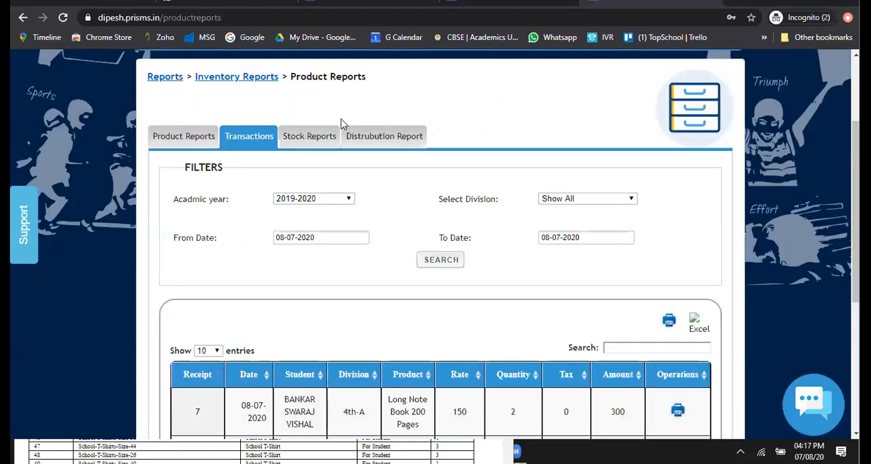
- Open the Distribution Report, load the student data for July 2020 and review the distributed items
{"action": "left_click", "coordinate": [305, 139]}
{"action": "left_click", "coordinate": [359, 136]}
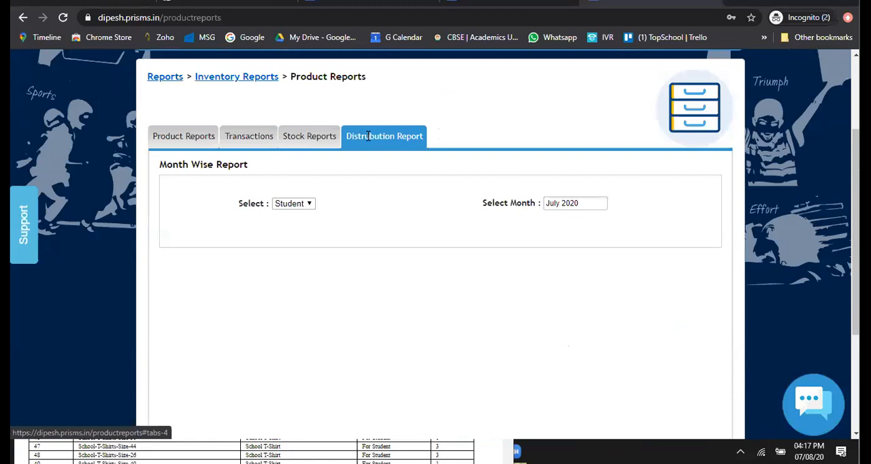
{"action": "left_click", "coordinate": [559, 211]}
{"action": "left_click", "coordinate": [664, 252]}
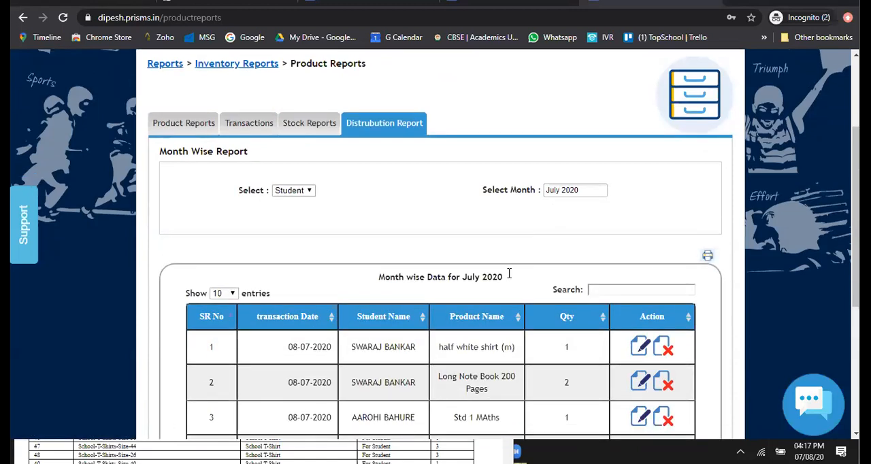
{"action": "scroll", "coordinate": [508, 273], "scroll_direction": "down", "scroll_amount": 4}
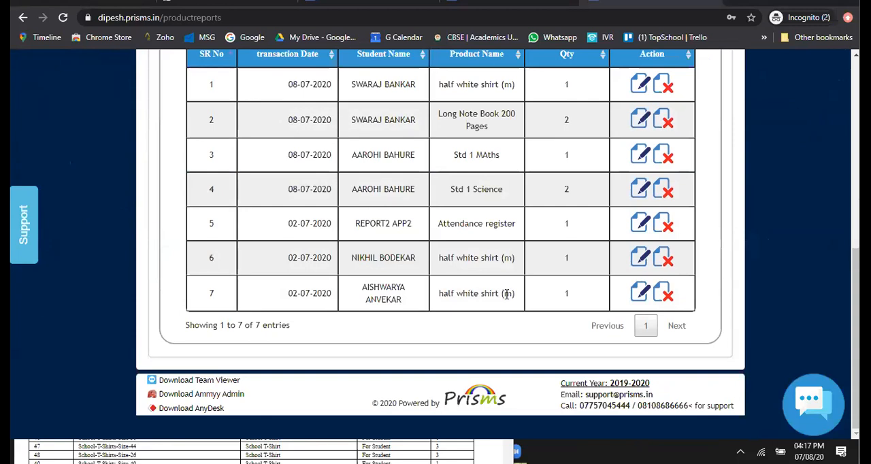
{"action": "scroll", "coordinate": [507, 293], "scroll_direction": "up", "scroll_amount": 3}
{"action": "scroll", "coordinate": [355, 248], "scroll_direction": "up", "scroll_amount": 3}
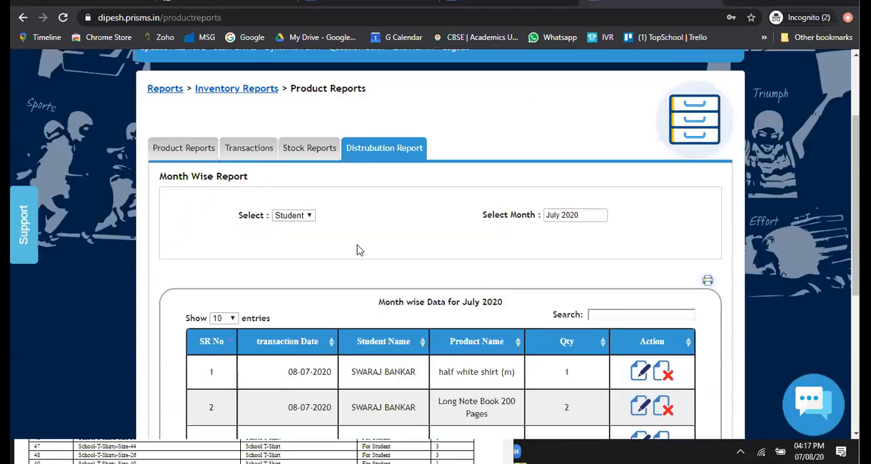
- Switch to the Voucher page and open the Purchase form in Accounts
{"action": "left_click", "coordinate": [314, 193]}
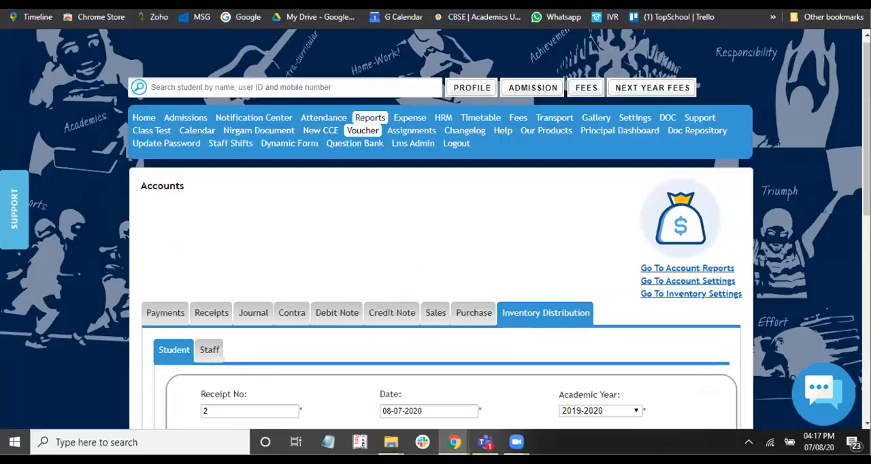
{"action": "scroll", "coordinate": [346, 243], "scroll_direction": "down", "scroll_amount": 3}
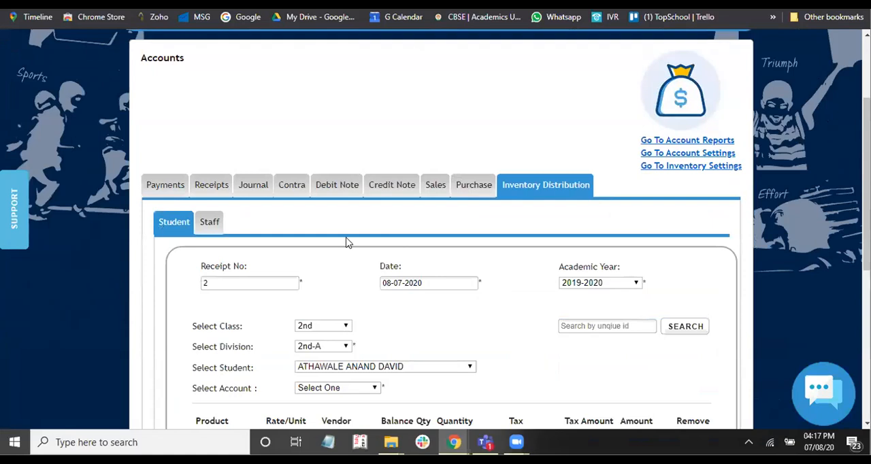
{"action": "left_click", "coordinate": [442, 193]}
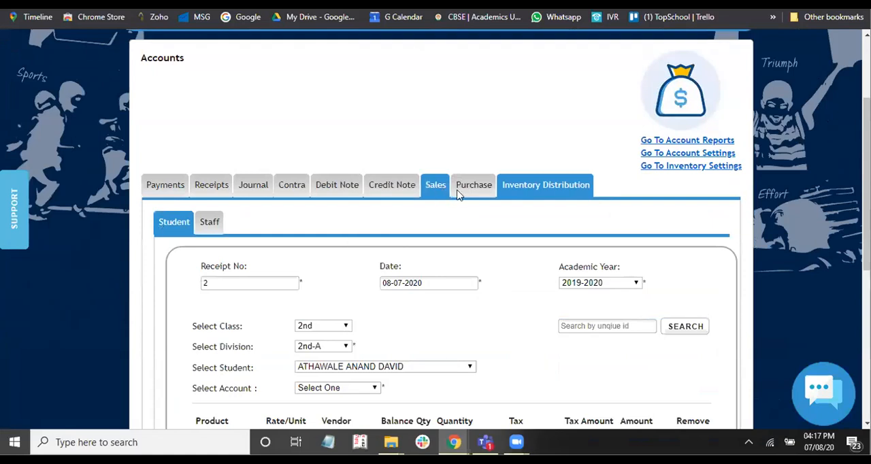
{"action": "left_click", "coordinate": [460, 193]}
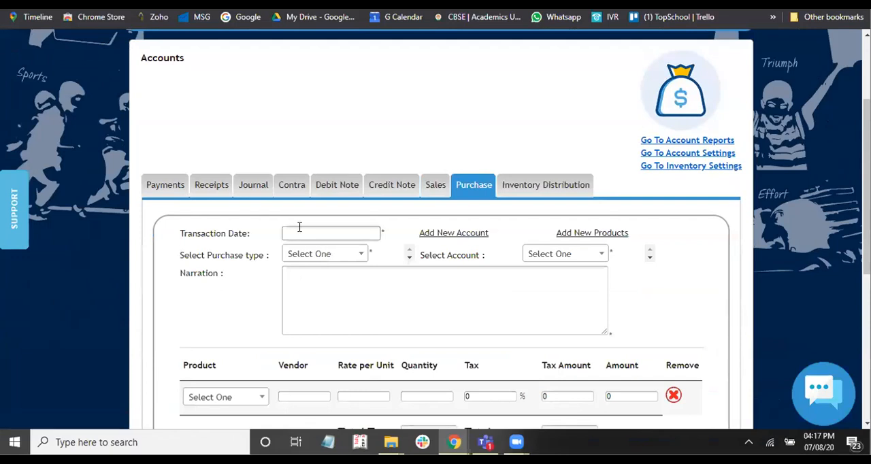
- Pick 08-04-2021 as the purchase's transaction date
{"action": "left_click", "coordinate": [299, 231]}
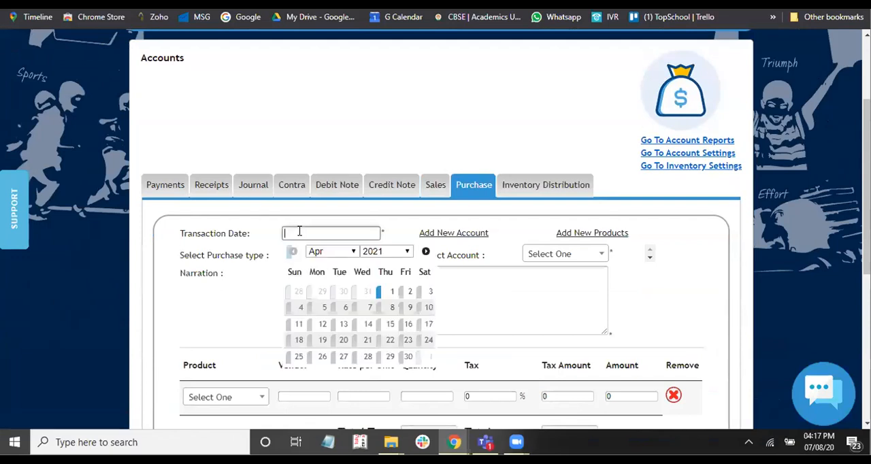
{"action": "scroll", "coordinate": [299, 232], "scroll_direction": "down", "scroll_amount": 1}
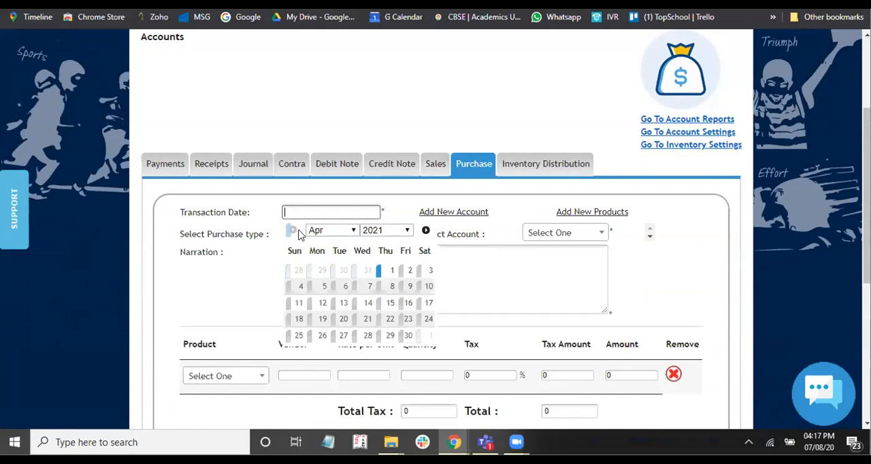
{"action": "left_click", "coordinate": [393, 286]}
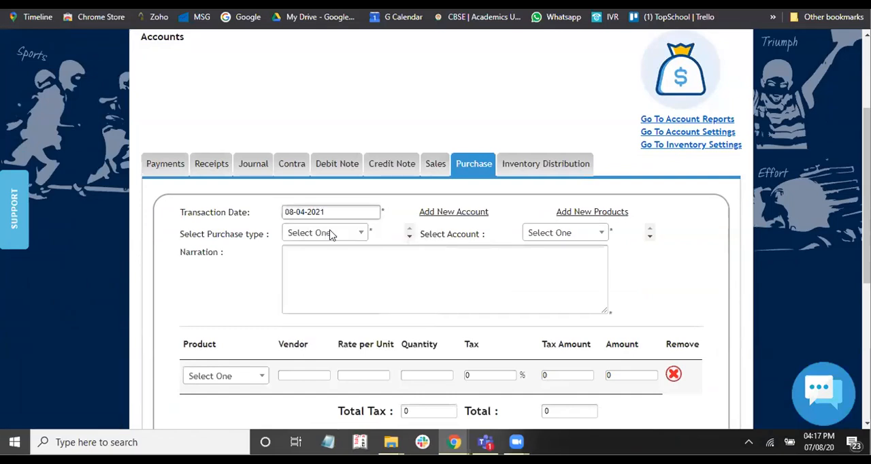
- Change the purchase's transaction date to 08-07-2020
{"action": "left_click", "coordinate": [290, 217]}
{"action": "left_click", "coordinate": [381, 232]}
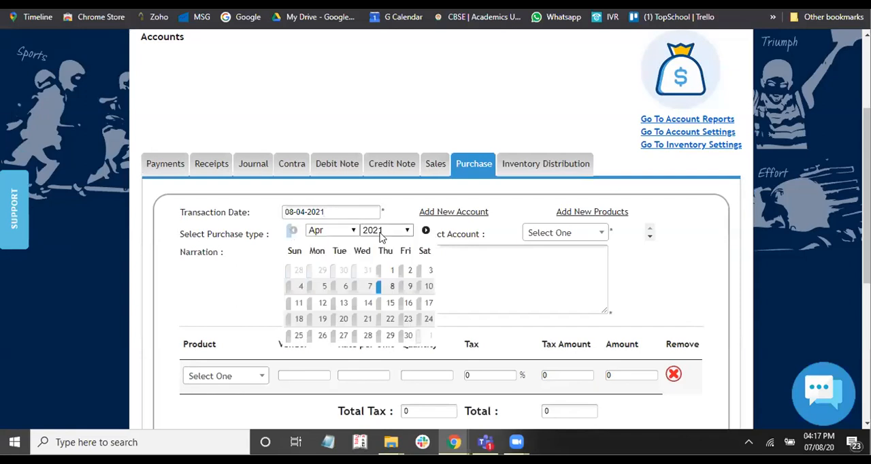
{"action": "left_click", "coordinate": [322, 243]}
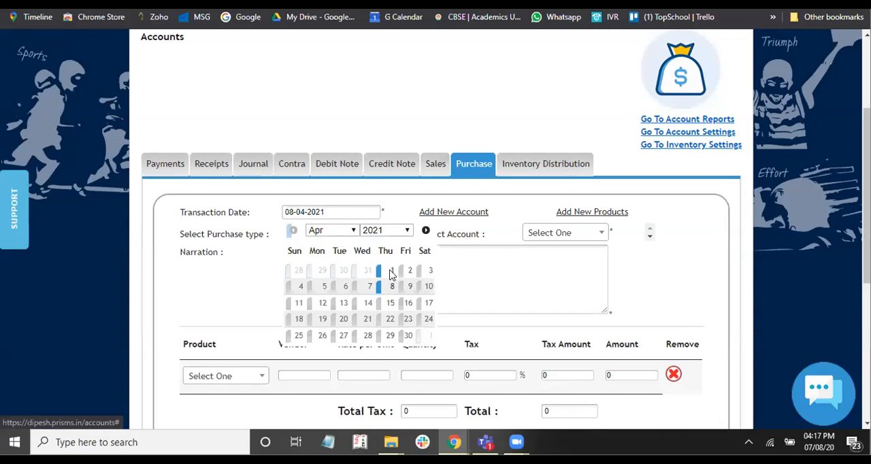
{"action": "left_click", "coordinate": [391, 275]}
{"action": "left_click", "coordinate": [363, 215]}
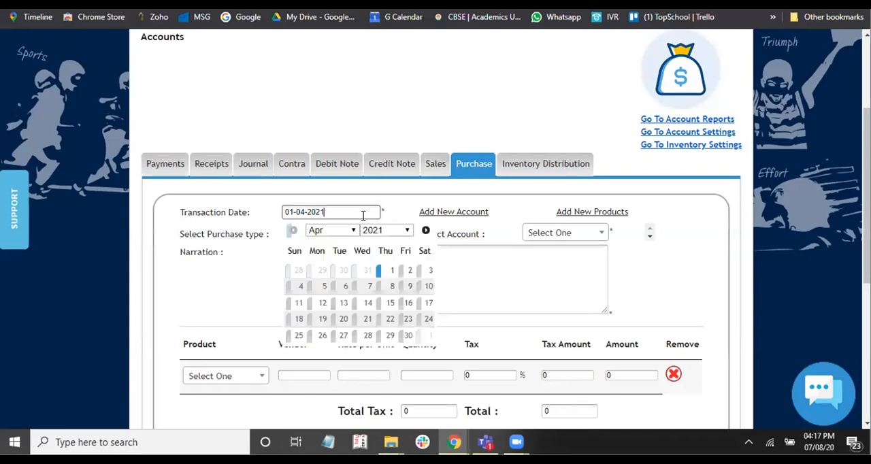
{"action": "key", "text": "BackSpace"}
{"action": "type", "text": "0"}
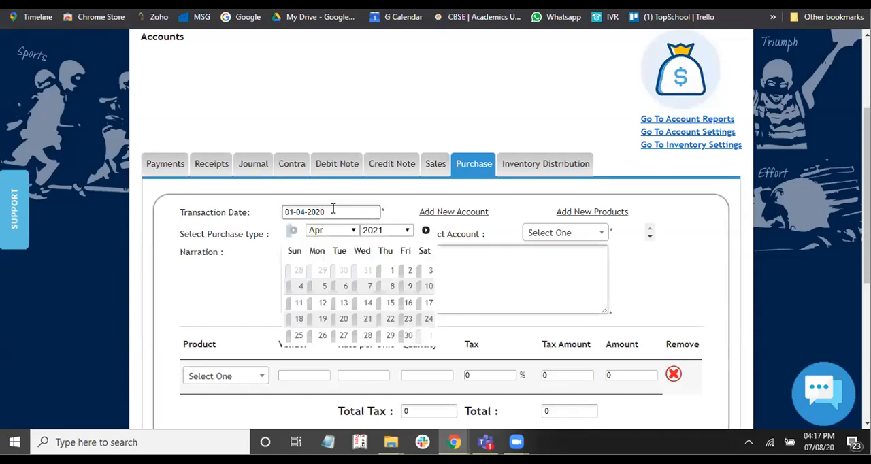
{"action": "left_click", "coordinate": [334, 211]}
{"action": "left_click", "coordinate": [302, 211]}
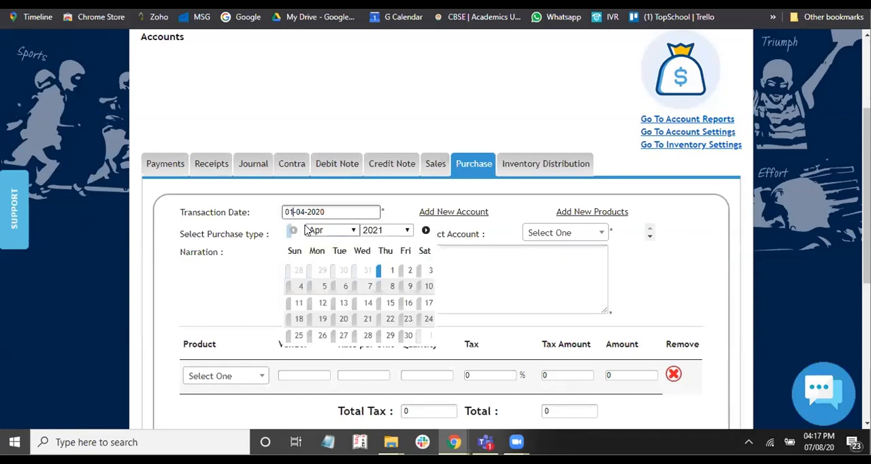
{"action": "key", "text": "BackSpace"}
{"action": "type", "text": "8"}
{"action": "key", "text": "Delete"}
{"action": "type", "text": "7"}
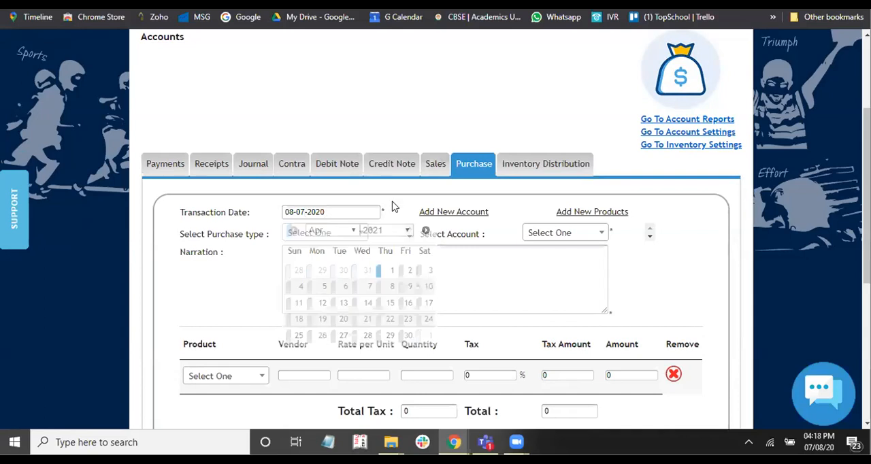
- Set the purchase type to Cash Purchase and the account to CASH ACCOUNTS
{"action": "scroll", "coordinate": [392, 205], "scroll_direction": "down", "scroll_amount": 1}
{"action": "left_click", "coordinate": [340, 169]}
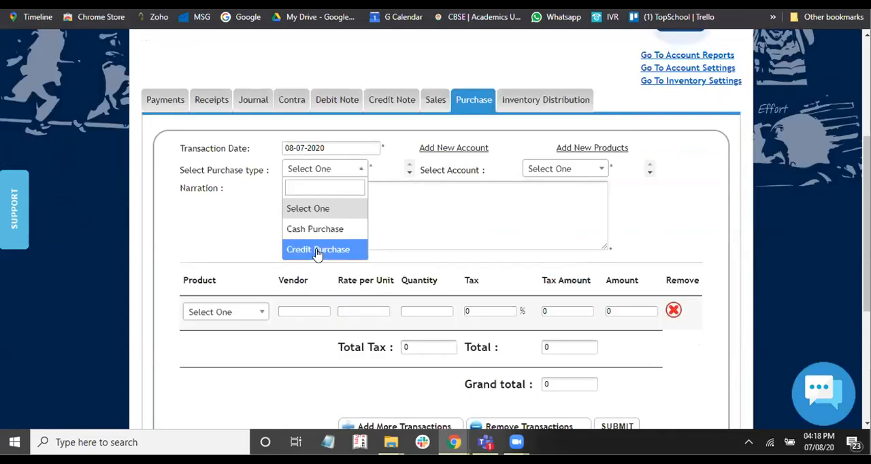
{"action": "left_click", "coordinate": [559, 178]}
{"action": "left_click", "coordinate": [558, 176]}
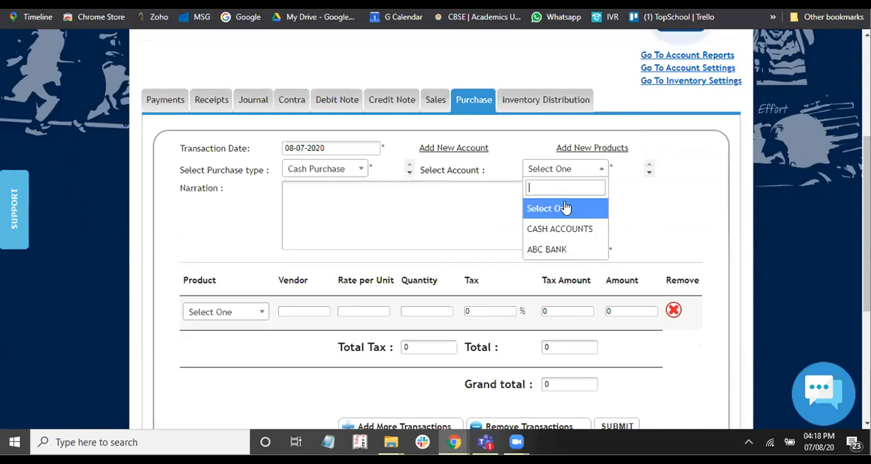
{"action": "left_click", "coordinate": [556, 230]}
- Look up "std" in the product list and select Std 1 Science as the purchased product
{"action": "scroll", "coordinate": [557, 234], "scroll_direction": "down", "scroll_amount": 1}
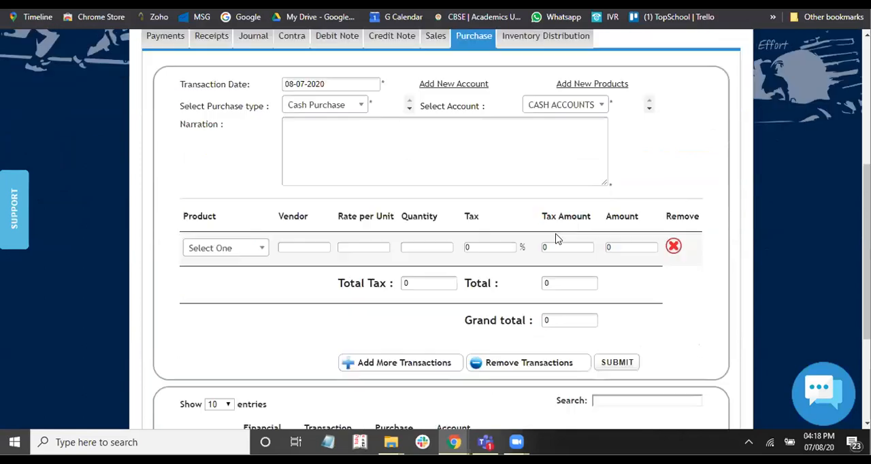
{"action": "scroll", "coordinate": [225, 233], "scroll_direction": "down", "scroll_amount": 1}
{"action": "left_click", "coordinate": [226, 228]}
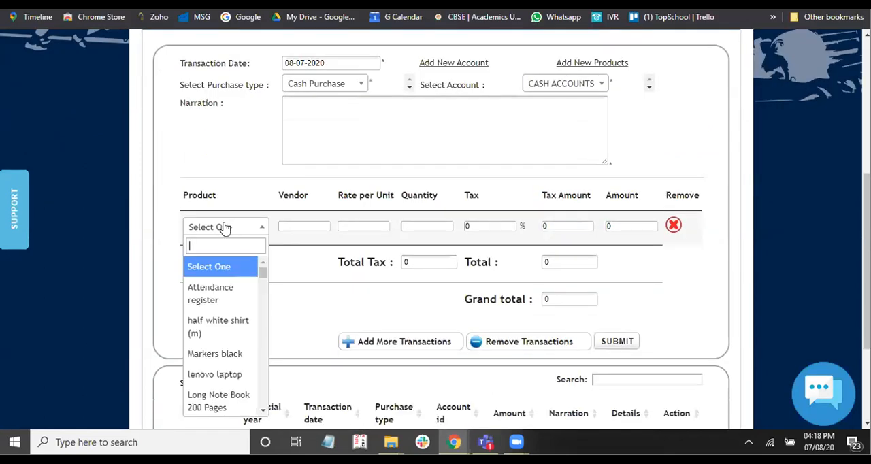
{"action": "type", "text": "std"}
{"action": "left_click", "coordinate": [215, 272]}
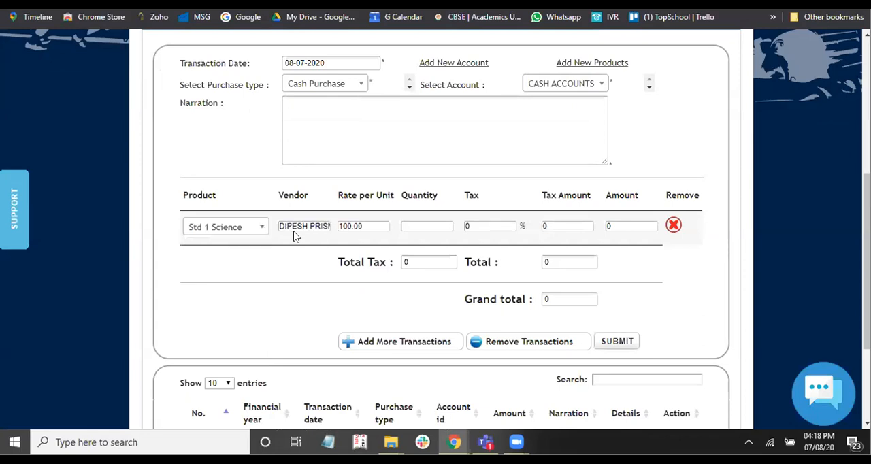
- Enter a quantity of 20 for the Std 1 Science purchase
{"action": "left_click", "coordinate": [312, 227]}
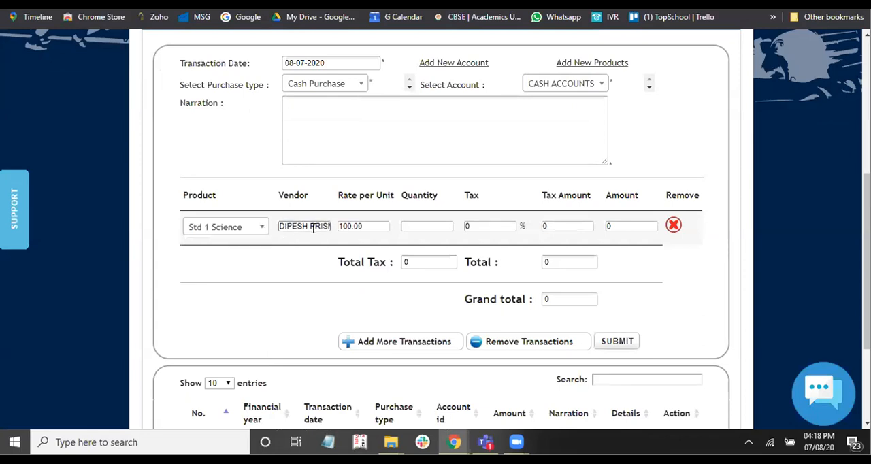
{"action": "left_click", "coordinate": [369, 226]}
{"action": "left_click", "coordinate": [426, 226]}
{"action": "type", "text": "20"}
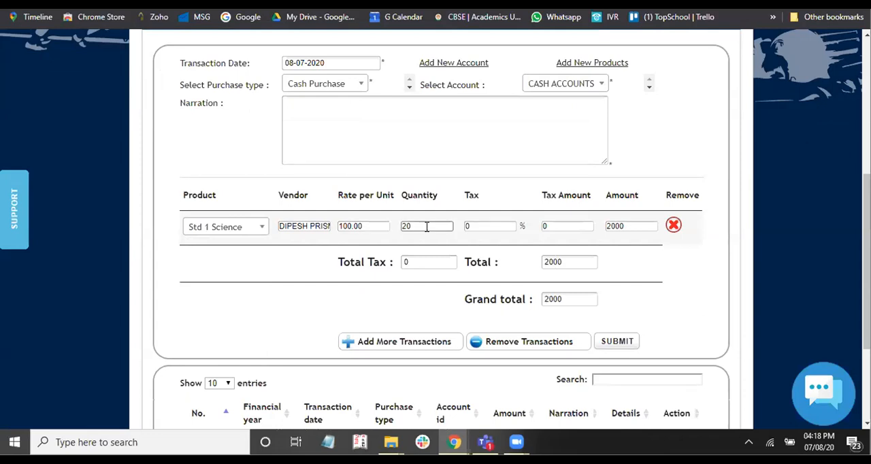
{"action": "key", "text": "Tab"}
- Set the Std 1 Science purchase's tax to 5% and submit the purchase
{"action": "left_click", "coordinate": [575, 240]}
{"action": "double_click", "coordinate": [494, 226]}
{"action": "type", "text": "5"}
{"action": "key", "text": "Tab"}
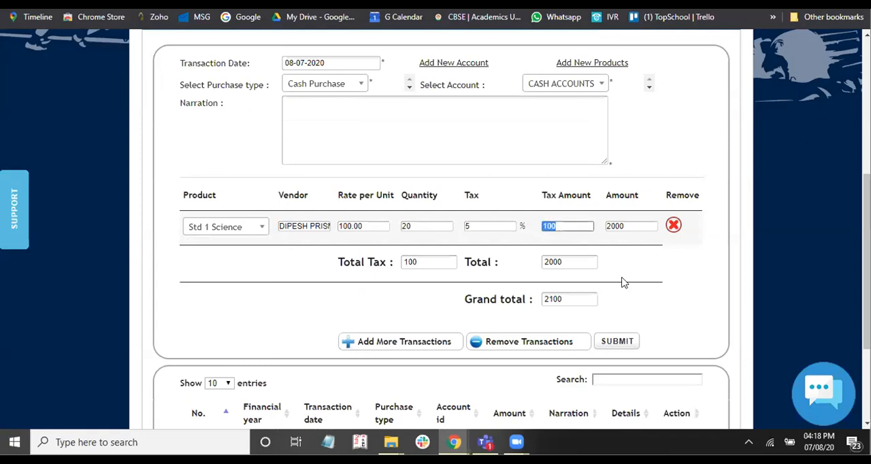
{"action": "key", "text": "Tab"}
{"action": "left_click", "coordinate": [640, 308]}
{"action": "scroll", "coordinate": [615, 308], "scroll_direction": "down", "scroll_amount": 1}
{"action": "left_click", "coordinate": [616, 302]}
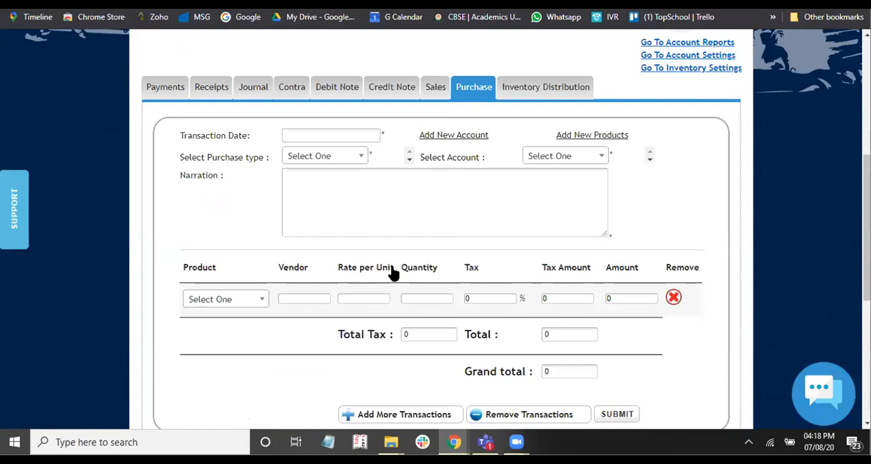
- Review the list of recorded purchases and check the first entry's narration
{"action": "scroll", "coordinate": [393, 272], "scroll_direction": "down", "scroll_amount": 3}
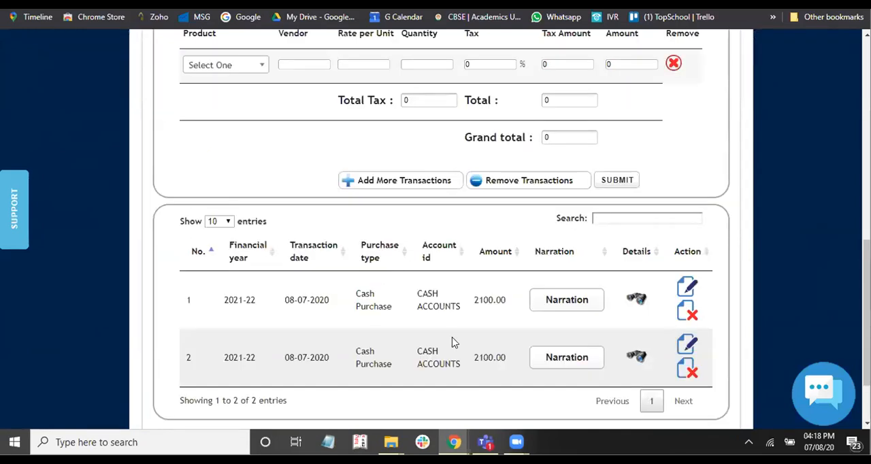
{"action": "scroll", "coordinate": [526, 295], "scroll_direction": "down", "scroll_amount": 1}
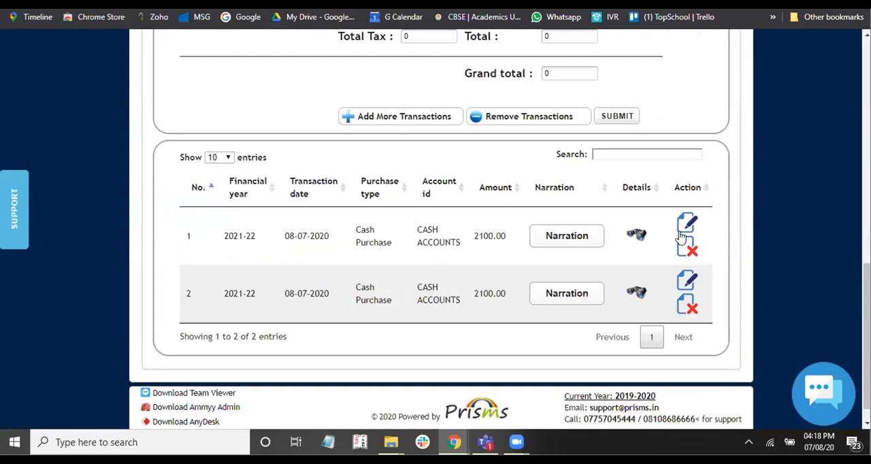
{"action": "left_click", "coordinate": [582, 244]}
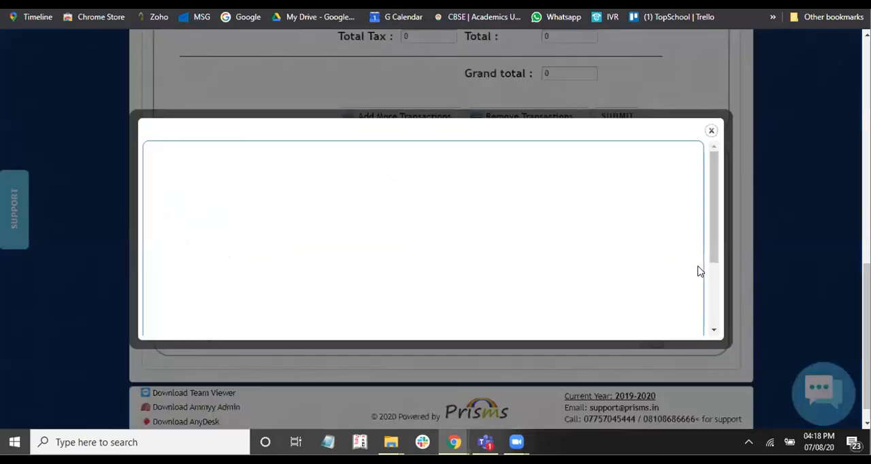
{"action": "left_click", "coordinate": [711, 131]}
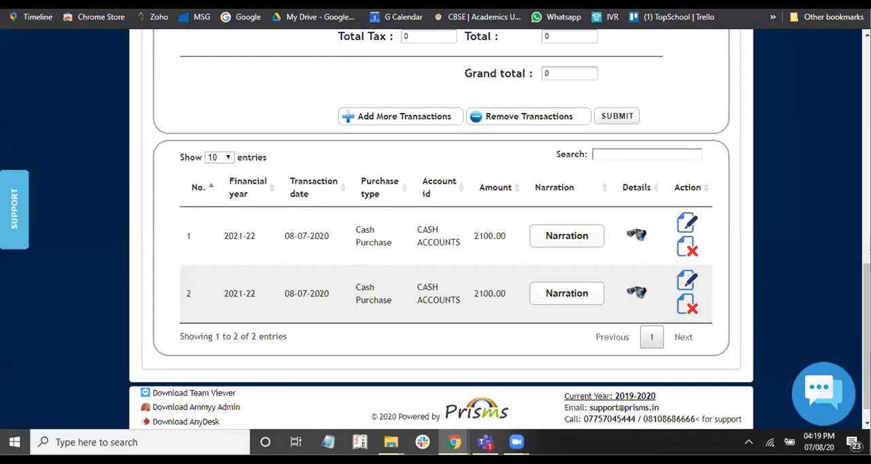
- Go to the inventory's product reports and run a filter search for "std" with For Student enabled
{"action": "scroll", "coordinate": [436, 204], "scroll_direction": "up", "scroll_amount": 4}
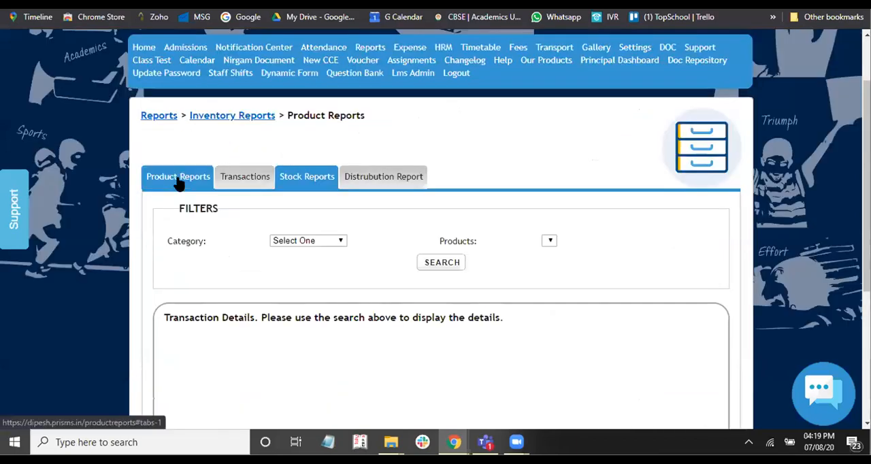
{"action": "left_click", "coordinate": [178, 179]}
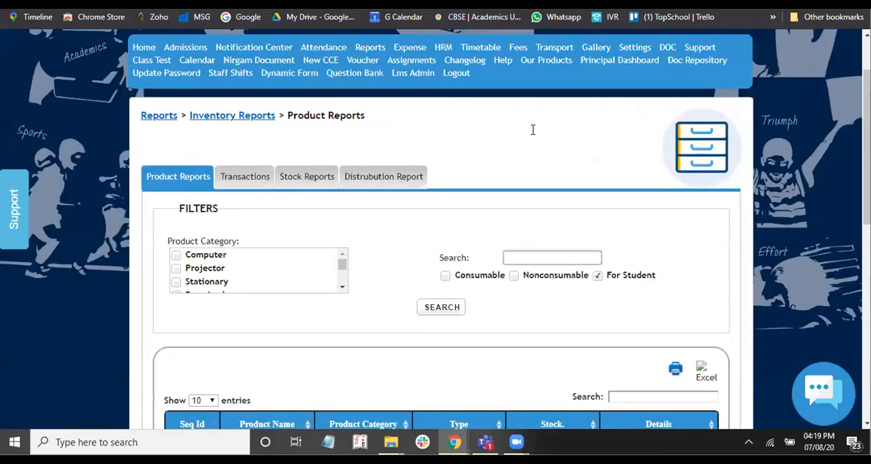
{"action": "scroll", "coordinate": [533, 129], "scroll_direction": "down", "scroll_amount": 2}
{"action": "left_click", "coordinate": [517, 129]}
{"action": "type", "text": "std"}
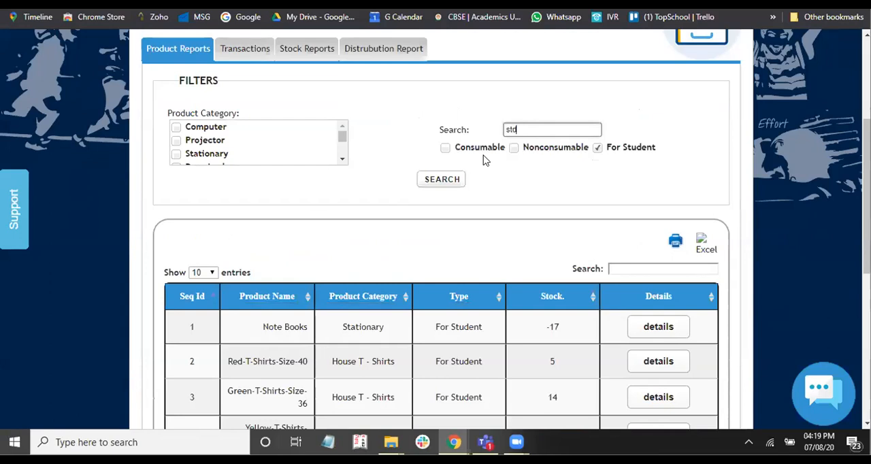
{"action": "left_click", "coordinate": [451, 185]}
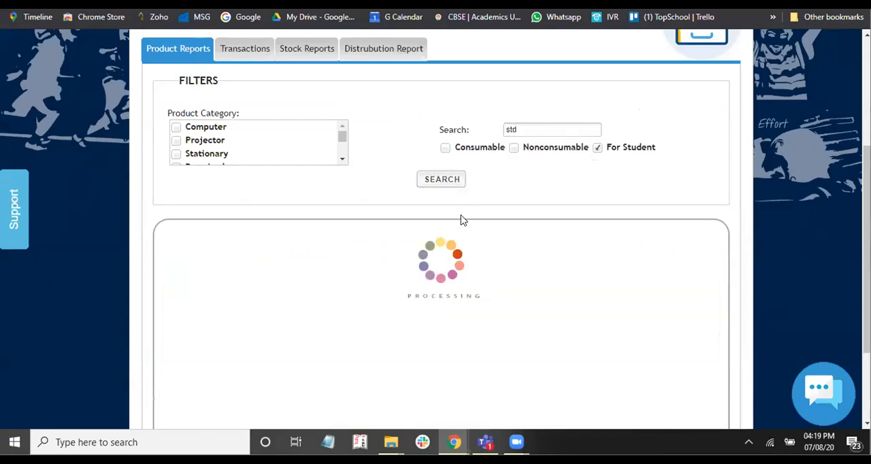
{"action": "scroll", "coordinate": [616, 254], "scroll_direction": "down", "scroll_amount": 2}
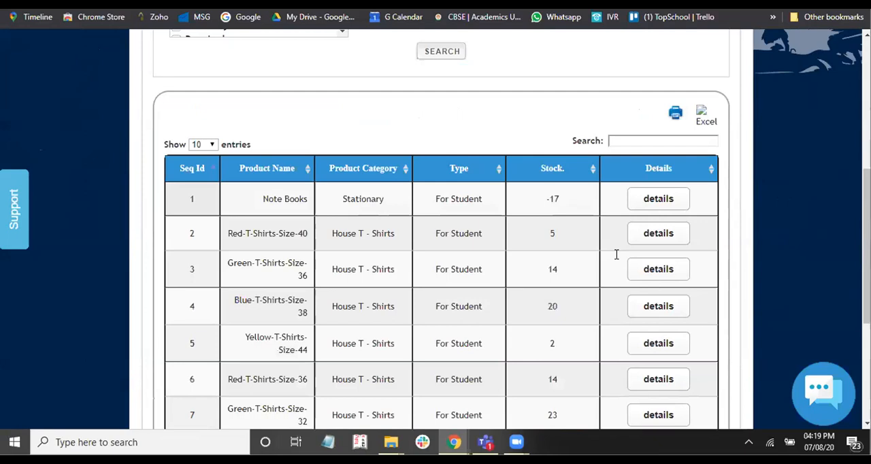
- Clear the report's filter text and search within the product table for "std" instead
{"action": "scroll", "coordinate": [617, 255], "scroll_direction": "up", "scroll_amount": 2}
{"action": "left_click", "coordinate": [616, 249]}
{"action": "type", "text": "srd"}
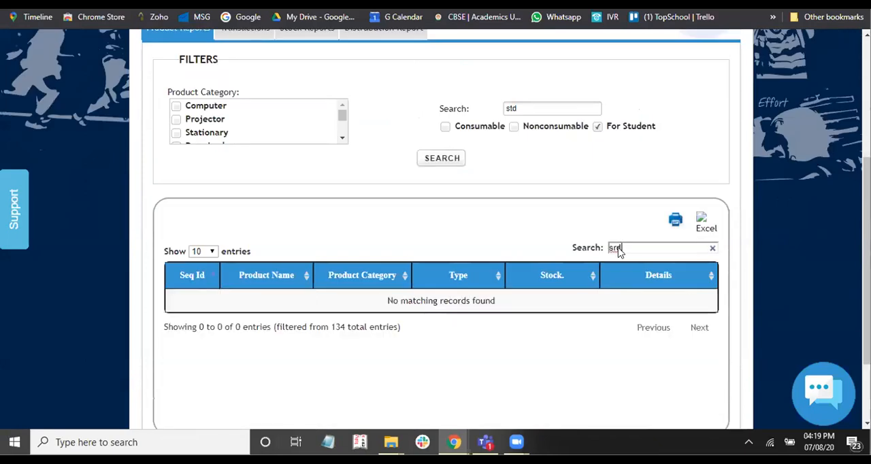
{"action": "left_click", "coordinate": [537, 113]}
{"action": "key", "text": "BackSpace"}
{"action": "key", "text": "BackSpace"}
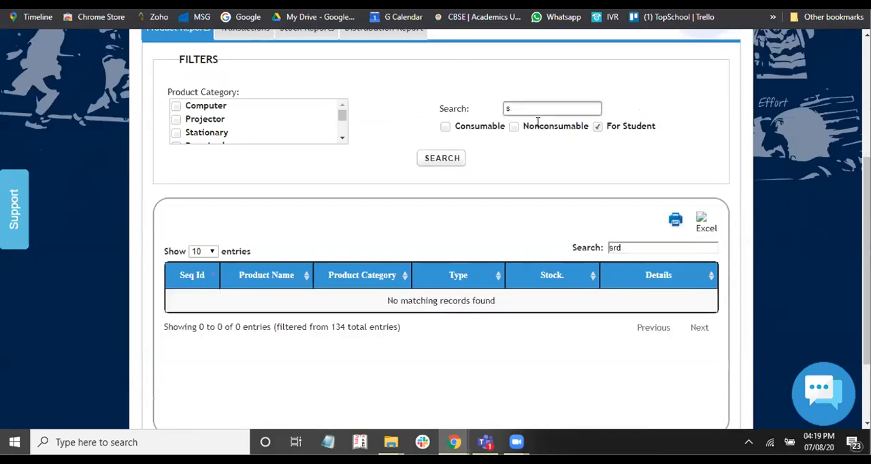
{"action": "key", "text": "BackSpace"}
{"action": "left_click", "coordinate": [626, 247]}
{"action": "type", "text": "srd"}
{"action": "key", "text": "BackSpace"}
{"action": "key", "text": "BackSpace"}
{"action": "type", "text": "td"}
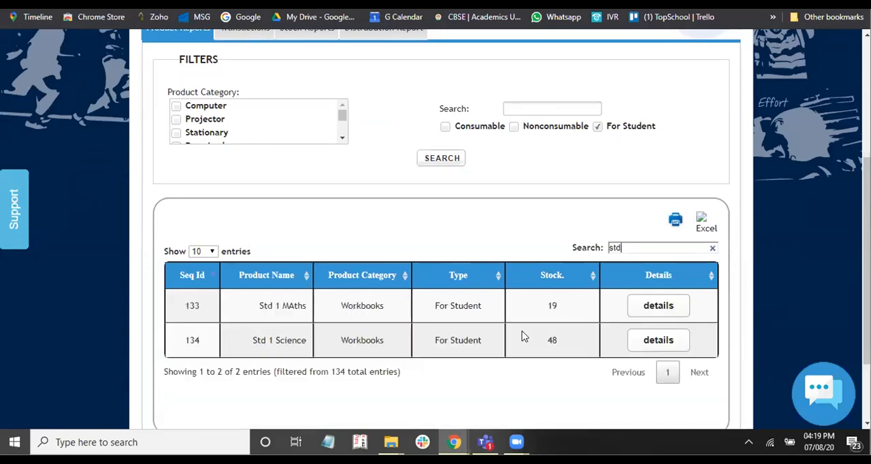
- View the stock details of Std 1 Science, including its opening stock, purchases and sale, and close them
{"action": "scroll", "coordinate": [506, 340], "scroll_direction": "down", "scroll_amount": 1}
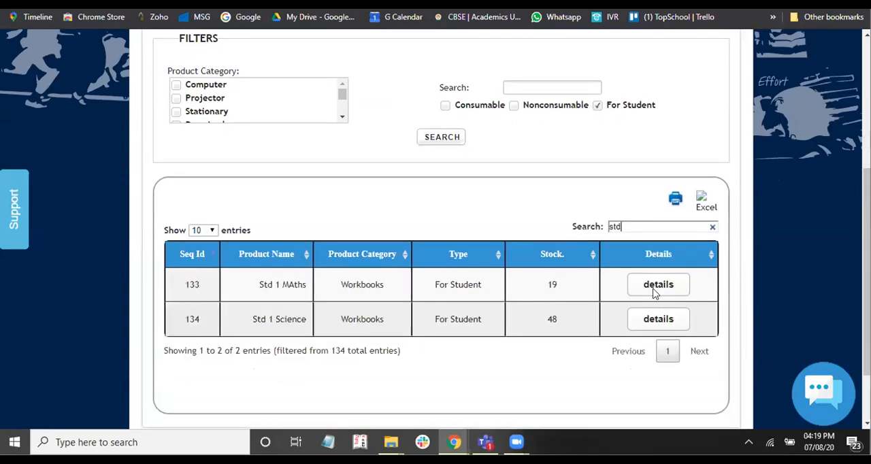
{"action": "scroll", "coordinate": [653, 286], "scroll_direction": "down", "scroll_amount": 1}
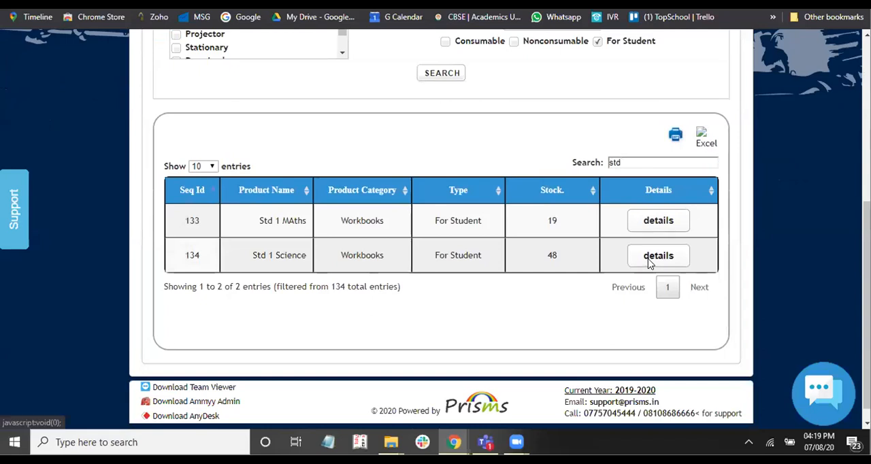
{"action": "left_click", "coordinate": [650, 258]}
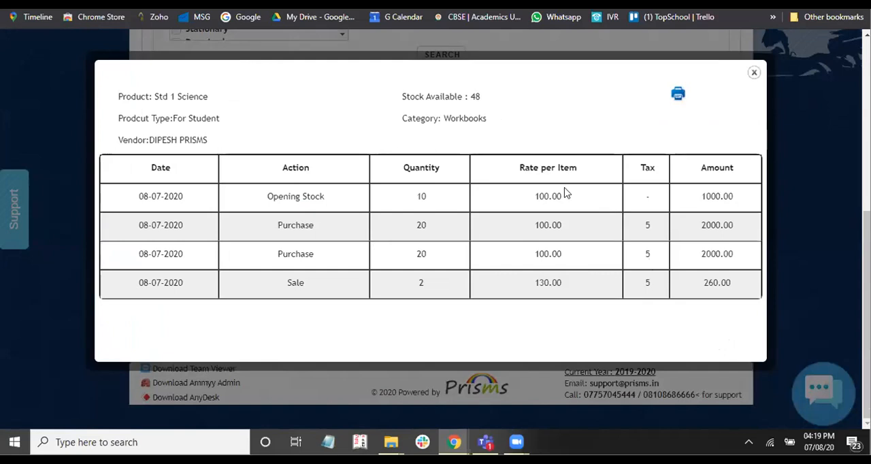
{"action": "scroll", "coordinate": [622, 204], "scroll_direction": "up", "scroll_amount": 1}
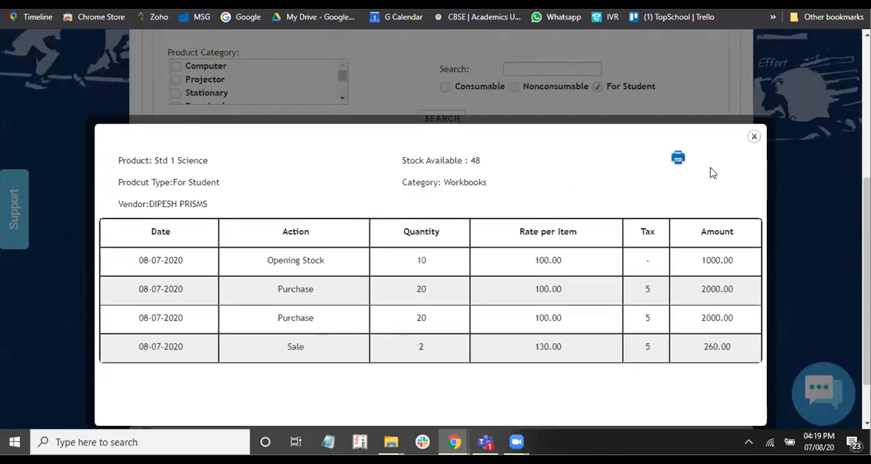
{"action": "left_click", "coordinate": [754, 137]}
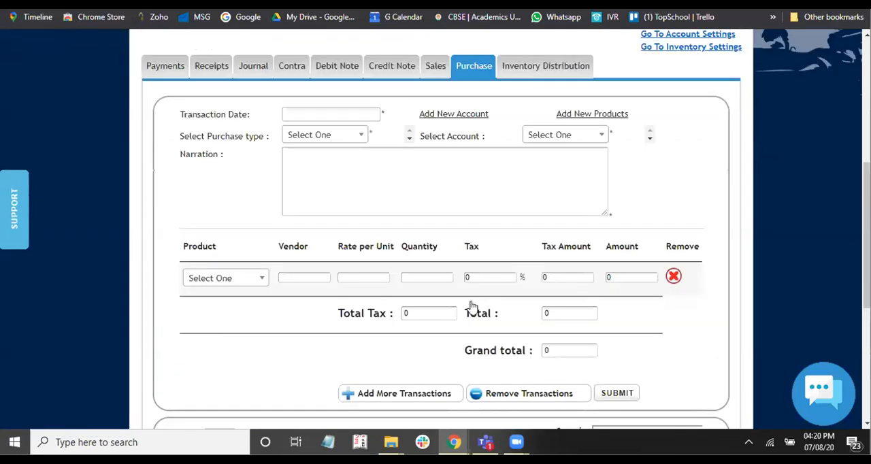
- Delete the second cash purchase entry dated 08-07-2020 from the purchase list and confirm the deletion
{"action": "scroll", "coordinate": [472, 303], "scroll_direction": "down", "scroll_amount": 5}
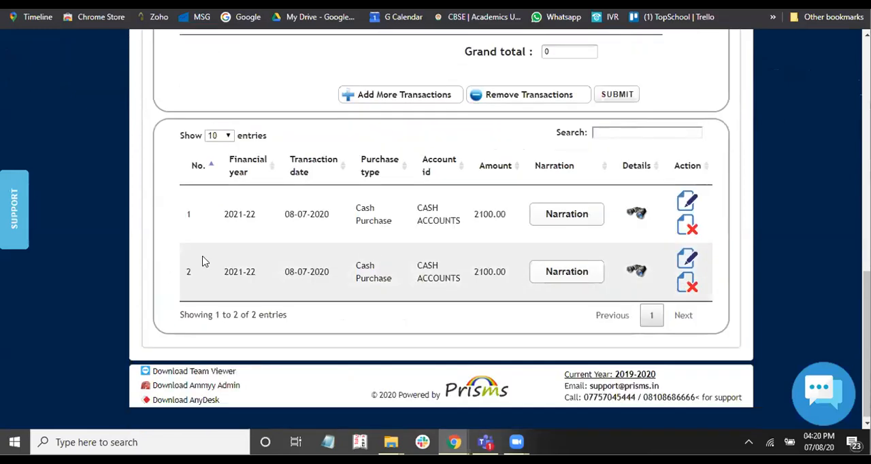
{"action": "left_click", "coordinate": [690, 286]}
{"action": "left_click", "coordinate": [548, 62]}
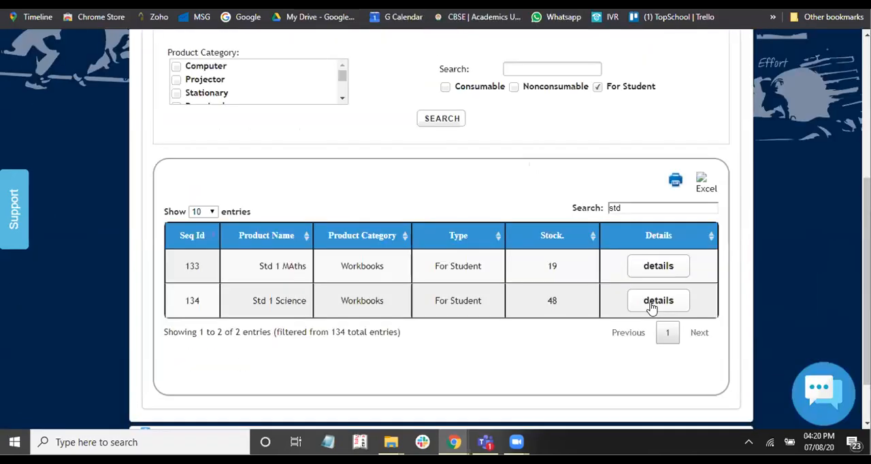
- Recheck the Std 1 Science stock details in the product report and close them
{"action": "left_click", "coordinate": [651, 303]}
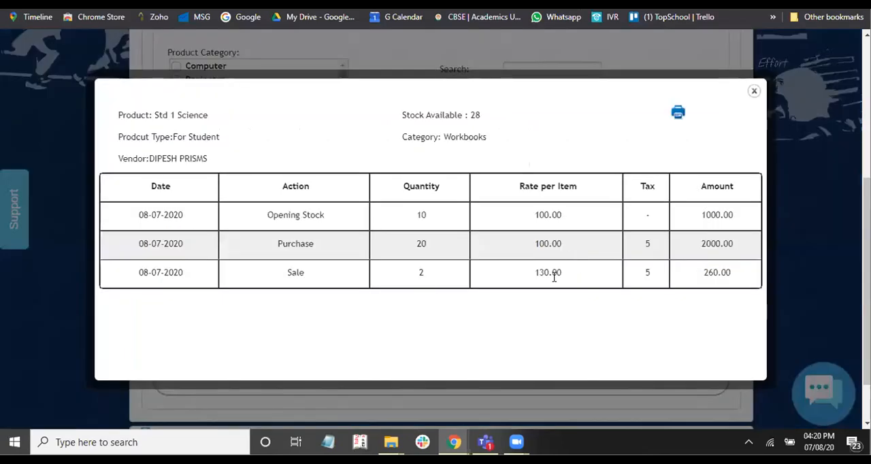
{"action": "left_click", "coordinate": [754, 91]}
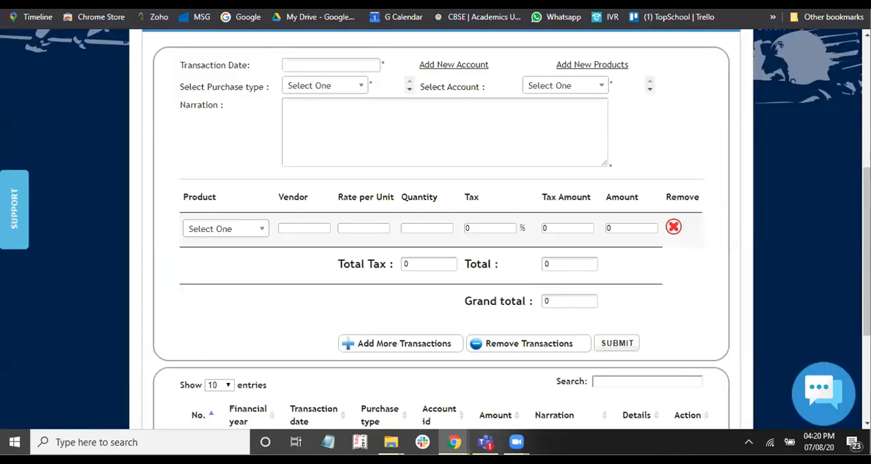
{"action": "scroll", "coordinate": [479, 271], "scroll_direction": "down", "scroll_amount": 2}
{"action": "scroll", "coordinate": [479, 271], "scroll_direction": "up", "scroll_amount": 3}
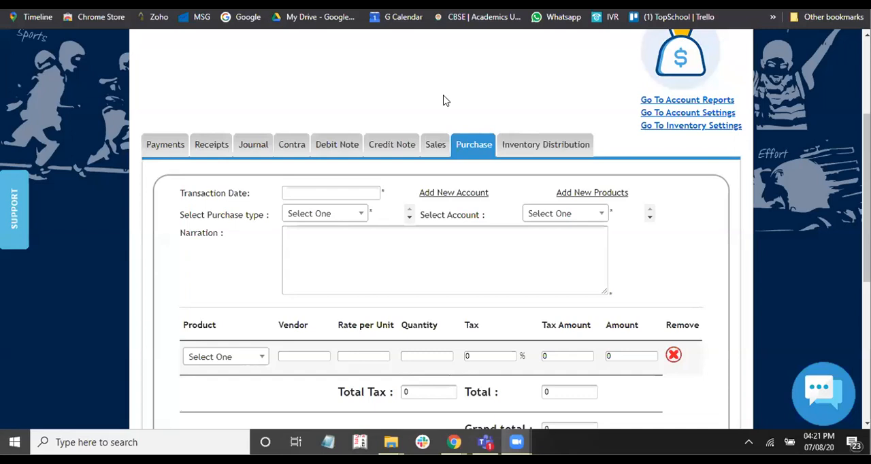
{"action": "scroll", "coordinate": [445, 113], "scroll_direction": "down", "scroll_amount": 1}
{"action": "scroll", "coordinate": [445, 113], "scroll_direction": "up", "scroll_amount": 3}
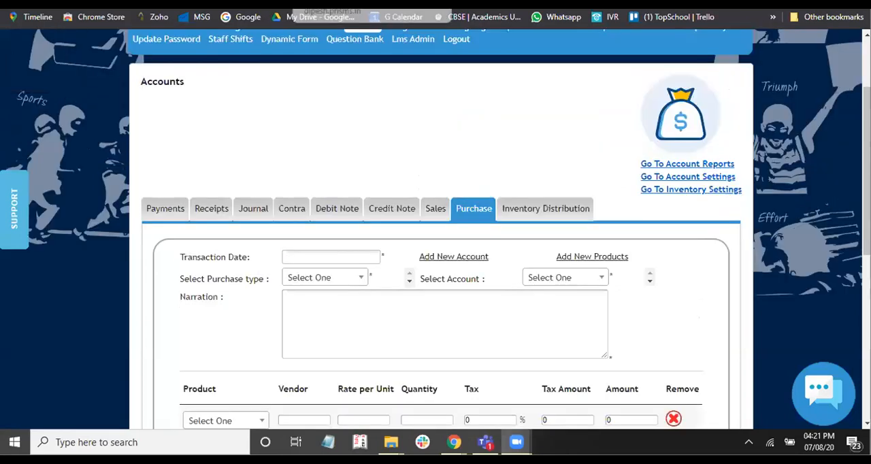
- Open the inventory distribution form for staff
{"action": "scroll", "coordinate": [567, 168], "scroll_direction": "down", "scroll_amount": 1}
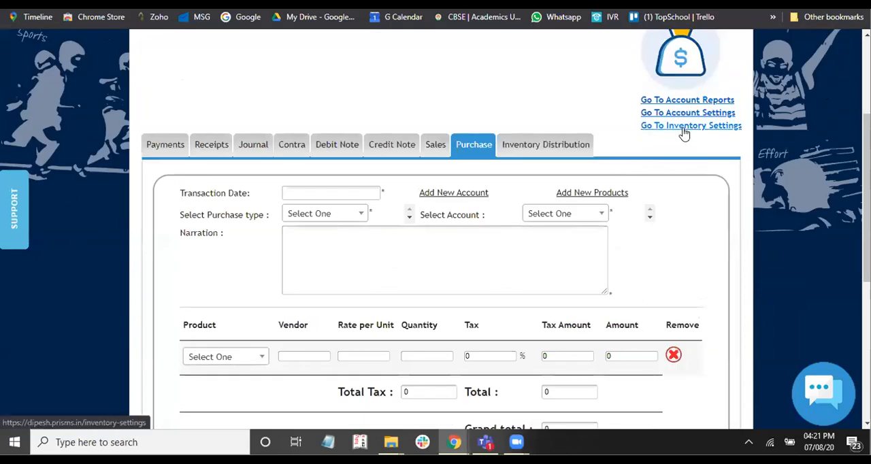
{"action": "left_click", "coordinate": [557, 146]}
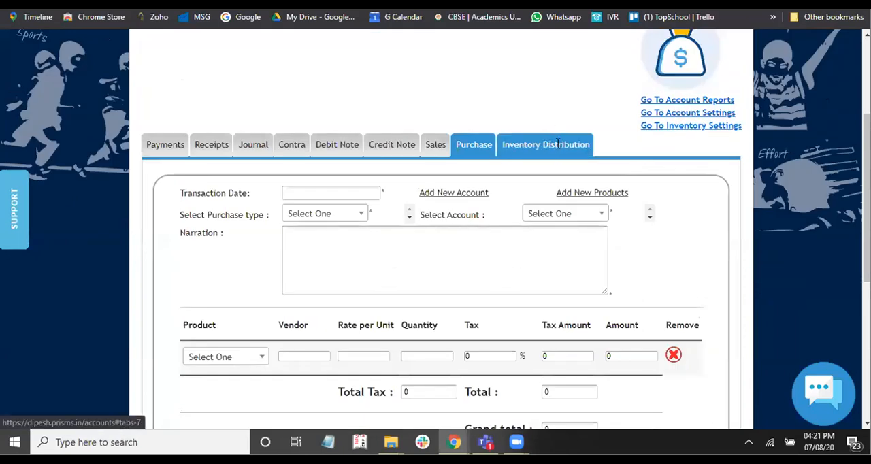
{"action": "scroll", "coordinate": [502, 169], "scroll_direction": "down", "scroll_amount": 1}
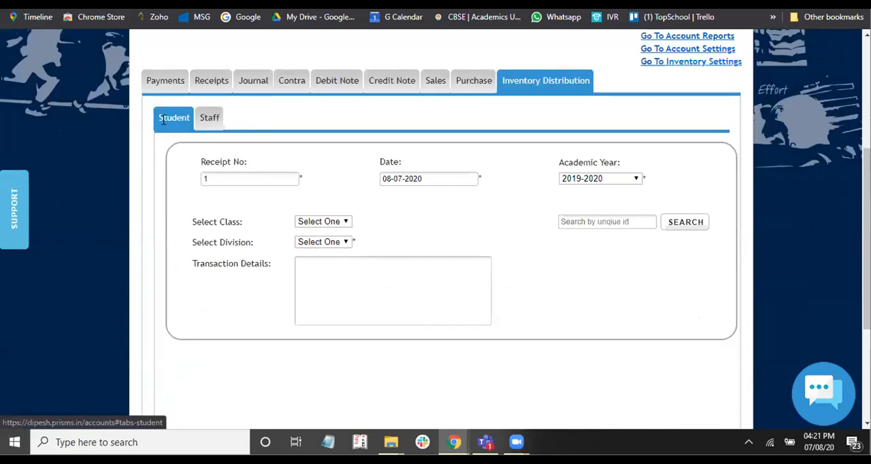
{"action": "left_click", "coordinate": [210, 121]}
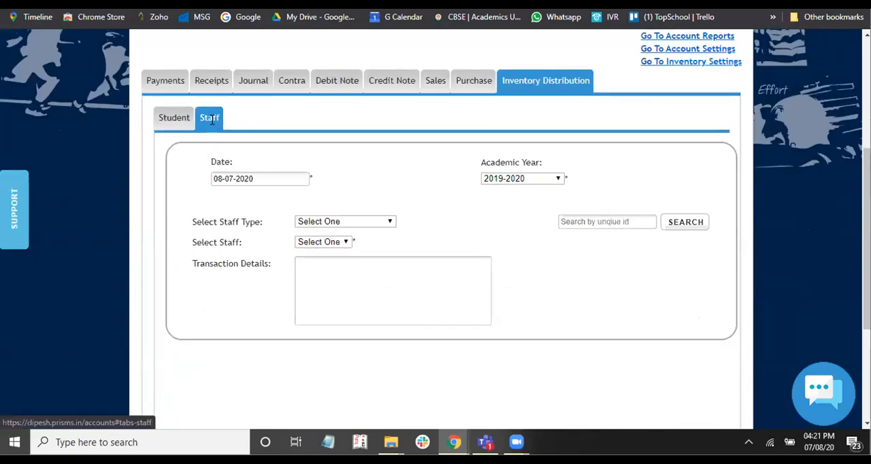
{"action": "scroll", "coordinate": [212, 119], "scroll_direction": "down", "scroll_amount": 1}
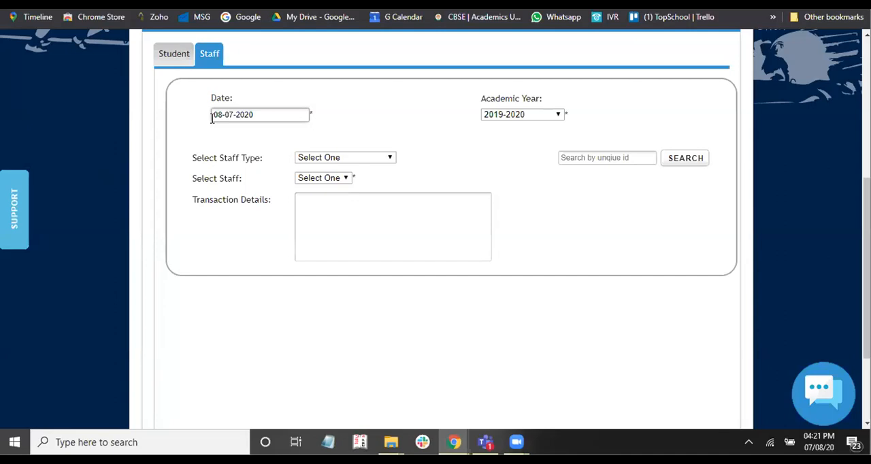
- Set the staff type to Primary Teachers and select the first staff member listed
{"action": "left_click", "coordinate": [343, 159]}
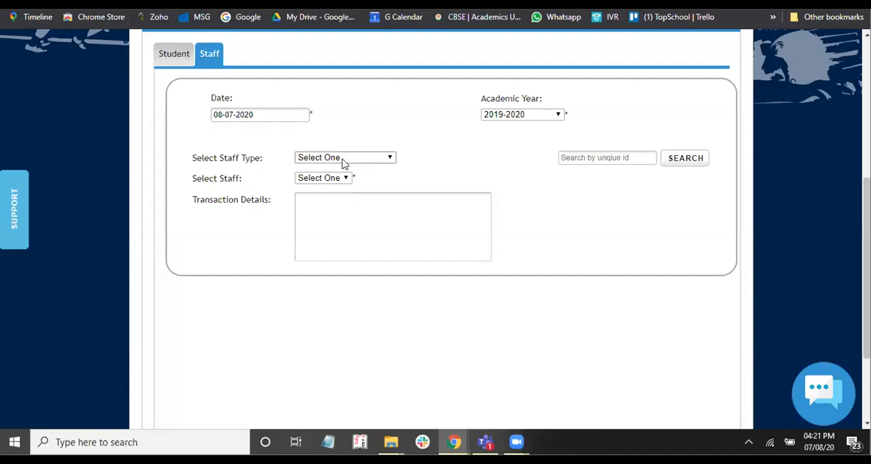
{"action": "left_click", "coordinate": [336, 215]}
{"action": "left_click", "coordinate": [341, 181]}
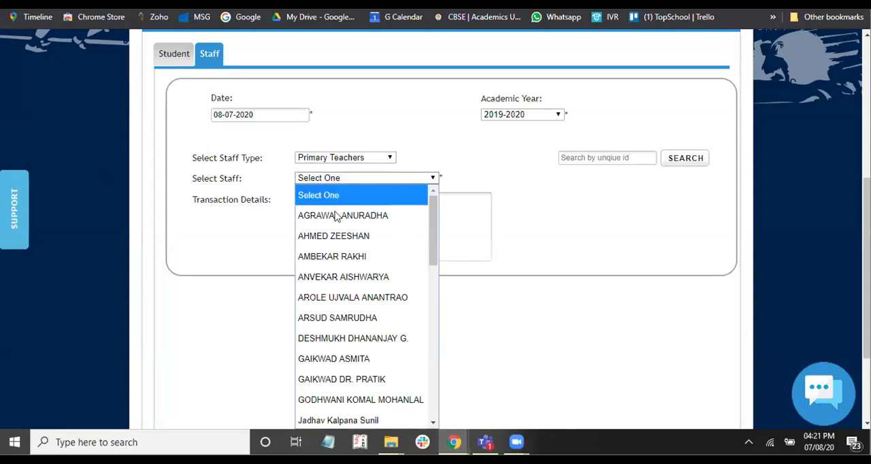
{"action": "left_click", "coordinate": [337, 214]}
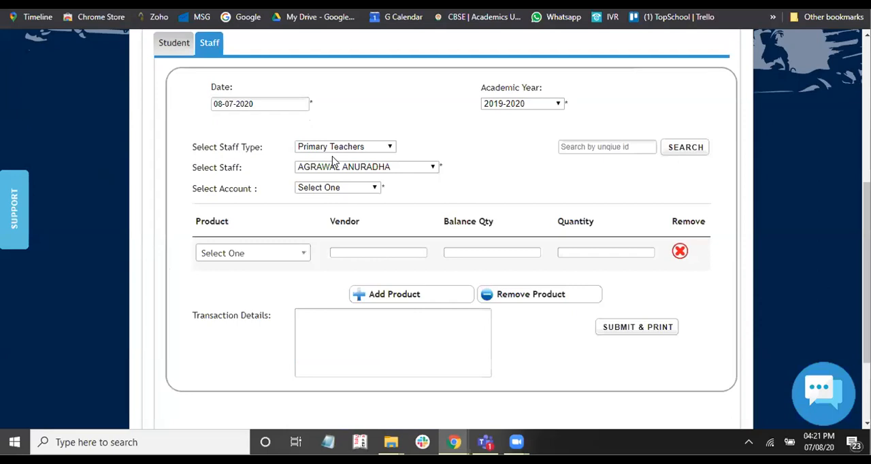
- Choose Markers black as the product to distribute to the selected staff member
{"action": "scroll", "coordinate": [333, 162], "scroll_direction": "down", "scroll_amount": 1}
{"action": "left_click", "coordinate": [334, 157]}
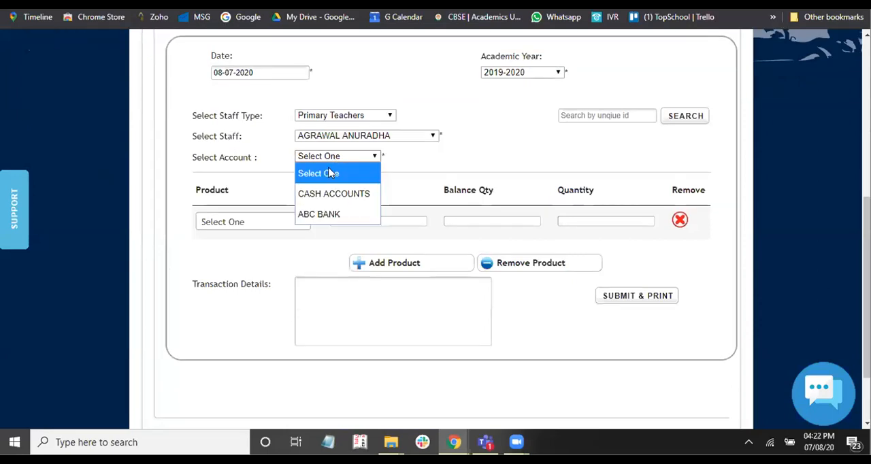
{"action": "scroll", "coordinate": [261, 157], "scroll_direction": "down", "scroll_amount": 1}
{"action": "left_click", "coordinate": [261, 157]}
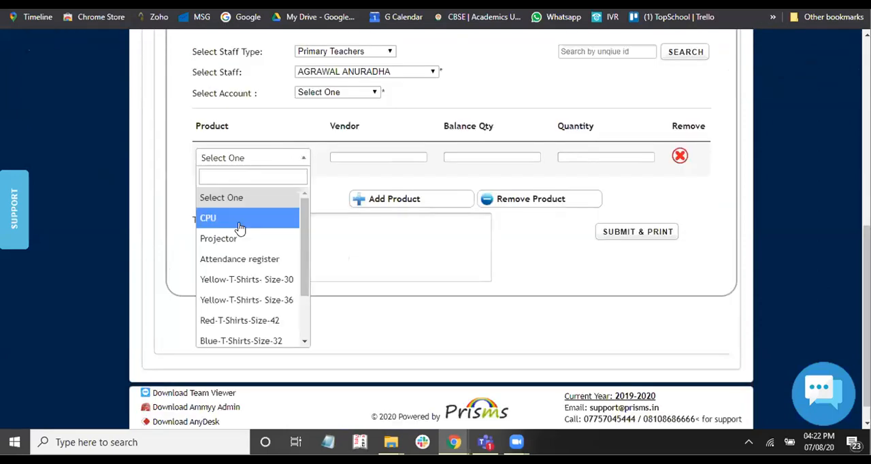
{"action": "scroll", "coordinate": [242, 258], "scroll_direction": "down", "scroll_amount": 3}
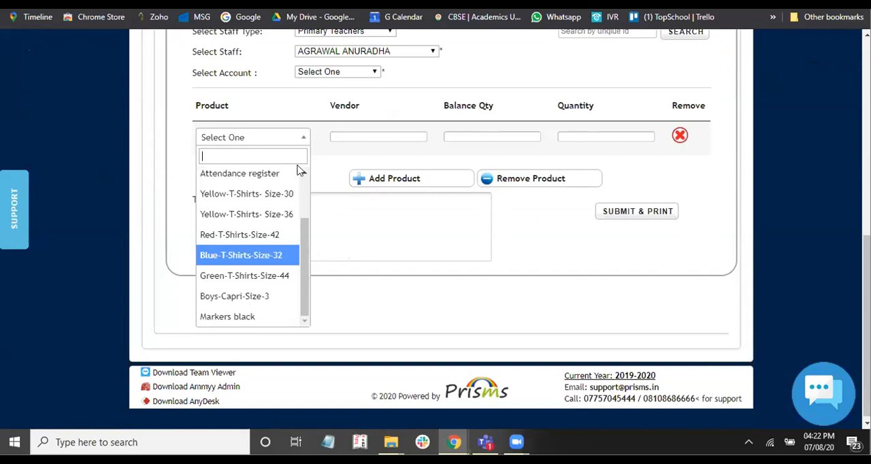
{"action": "left_click", "coordinate": [228, 316]}
- Set the distributed quantity of Markers black to 2, submit the staff distribution for printing and confirm it
{"action": "left_click", "coordinate": [365, 135]}
{"action": "left_click", "coordinate": [486, 131]}
{"action": "left_click", "coordinate": [561, 132]}
{"action": "type", "text": "2"}
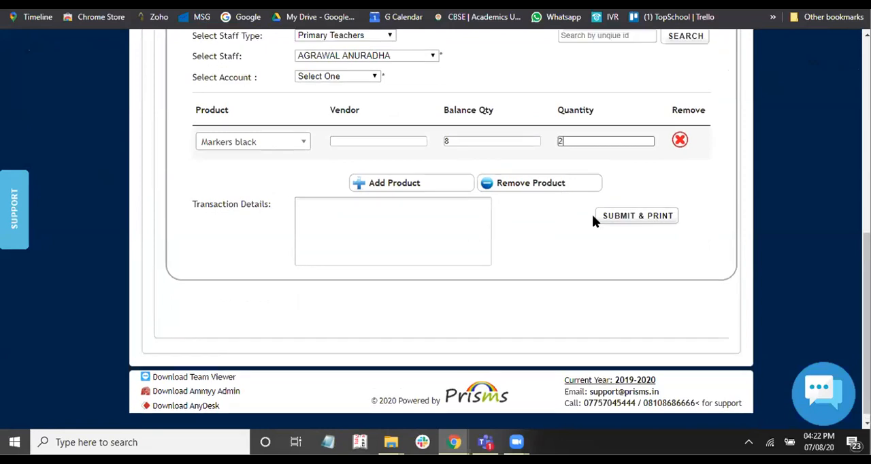
{"action": "left_click", "coordinate": [592, 214]}
{"action": "left_click", "coordinate": [601, 212]}
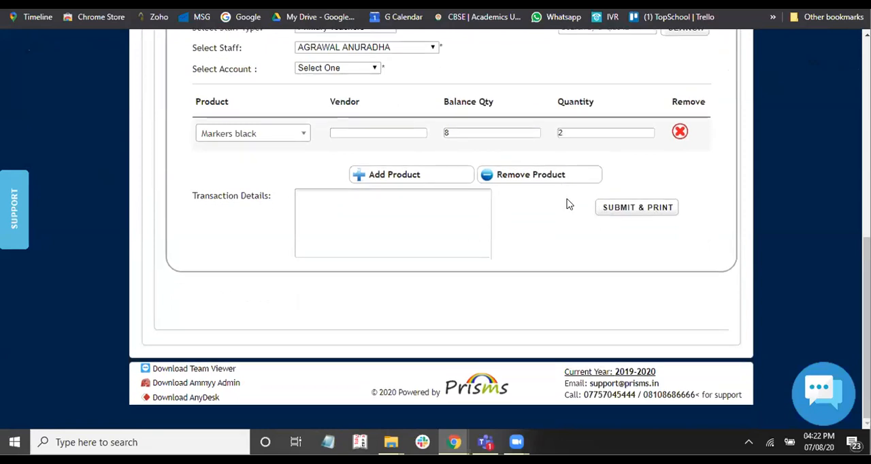
{"action": "key", "text": "Return"}
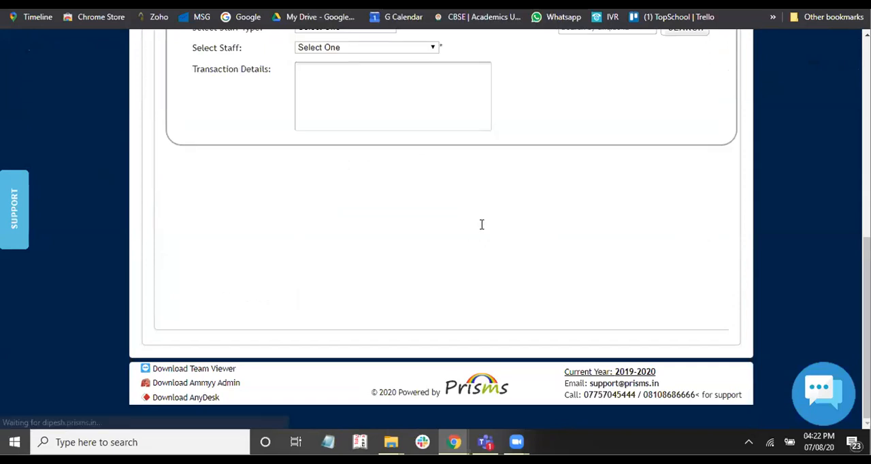
- Filter the product report to Consumable products only, with For Student excluded, and run the search
{"action": "scroll", "coordinate": [482, 229], "scroll_direction": "up", "scroll_amount": 2}
{"action": "scroll", "coordinate": [486, 179], "scroll_direction": "down", "scroll_amount": 5}
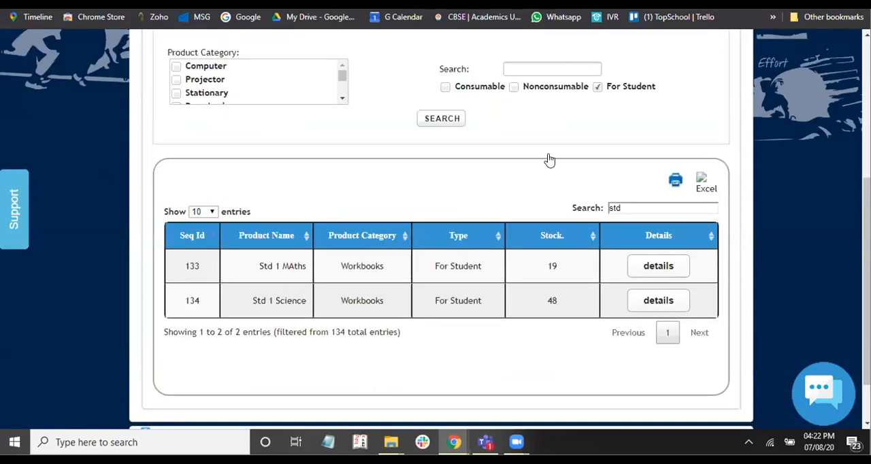
{"action": "scroll", "coordinate": [554, 146], "scroll_direction": "up", "scroll_amount": 2}
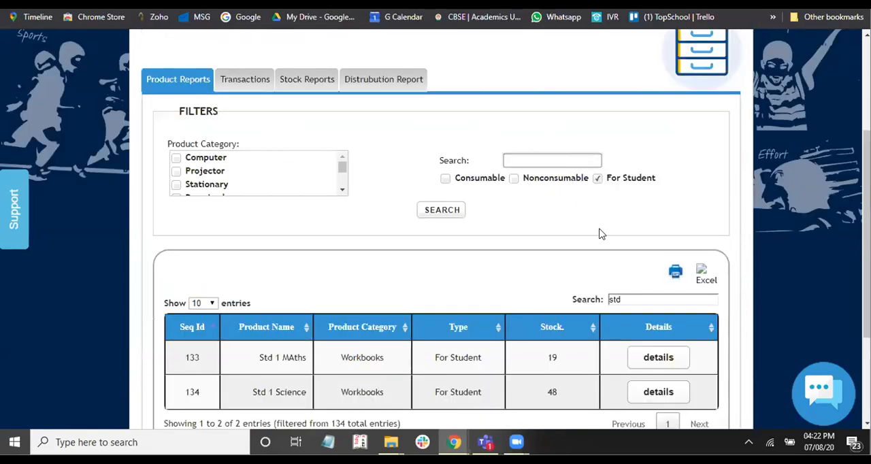
{"action": "scroll", "coordinate": [600, 233], "scroll_direction": "up", "scroll_amount": 1}
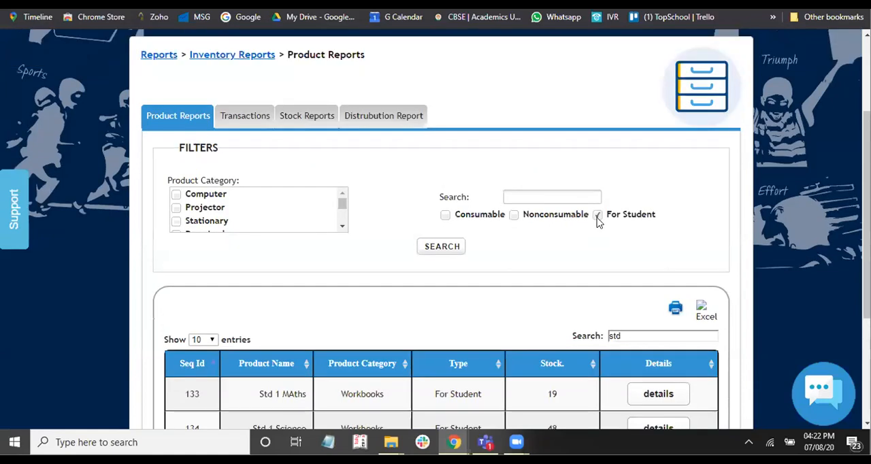
{"action": "left_click", "coordinate": [597, 216]}
{"action": "left_click", "coordinate": [446, 215]}
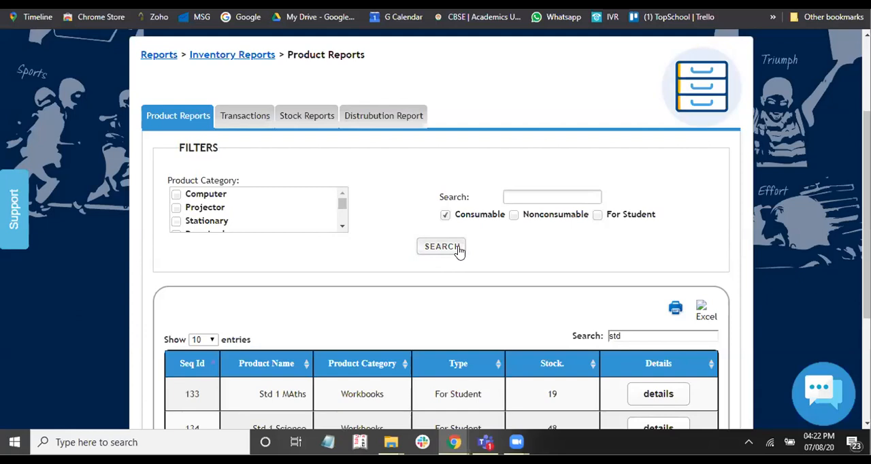
{"action": "left_click", "coordinate": [458, 248]}
{"action": "scroll", "coordinate": [551, 252], "scroll_direction": "down", "scroll_amount": 3}
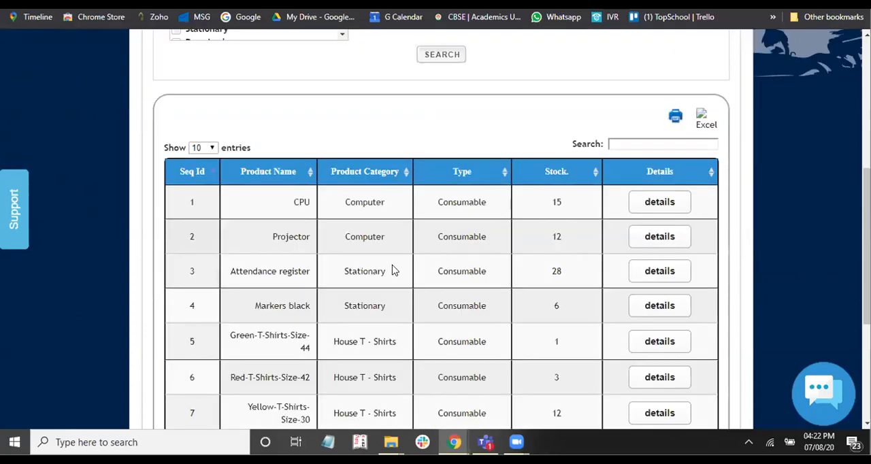
- Check the stock details of Markers black and of Attendance register in the product report and close them
{"action": "scroll", "coordinate": [395, 270], "scroll_direction": "down", "scroll_amount": 1}
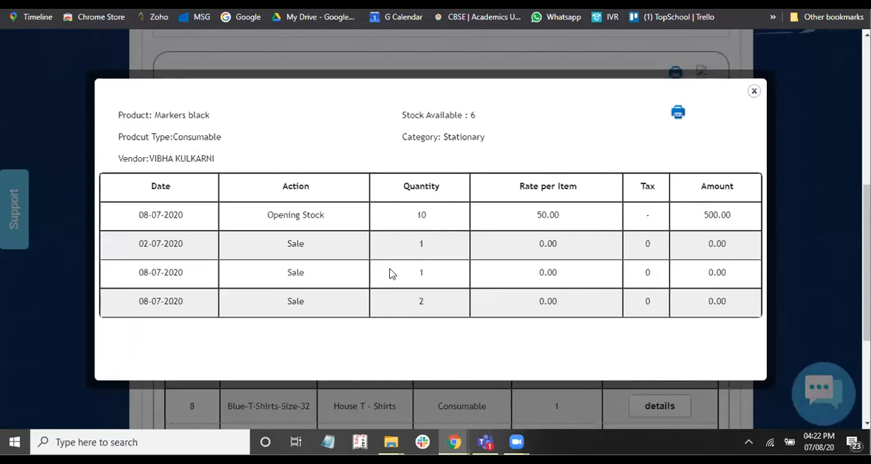
{"action": "left_click", "coordinate": [754, 91]}
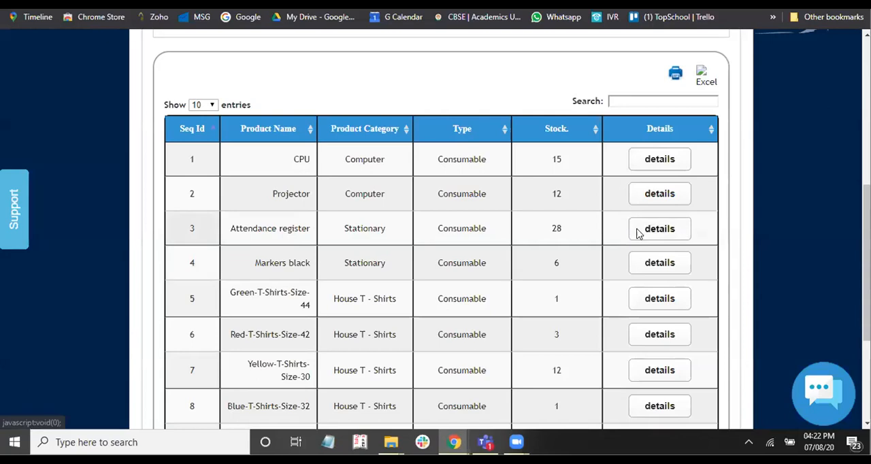
{"action": "left_click", "coordinate": [649, 229]}
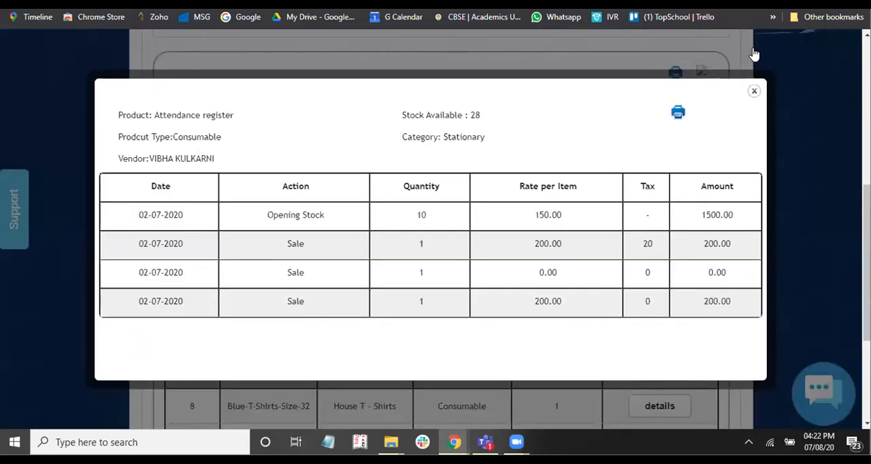
{"action": "left_click", "coordinate": [754, 90]}
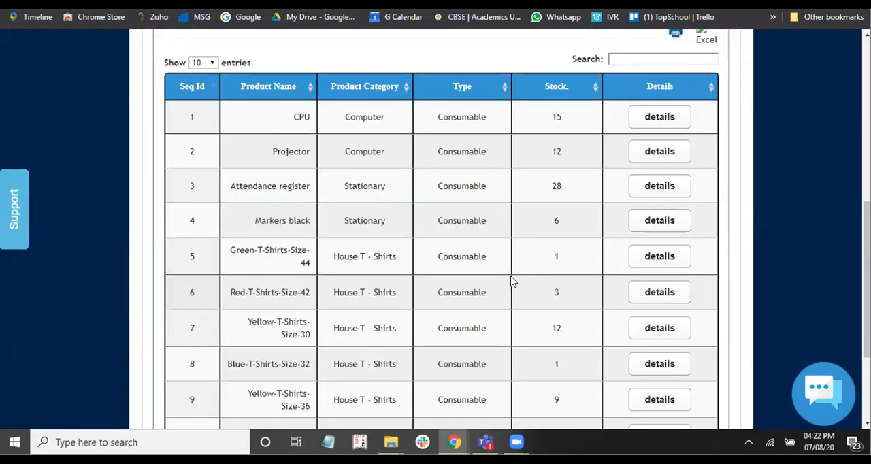
{"action": "scroll", "coordinate": [512, 283], "scroll_direction": "down", "scroll_amount": 3}
{"action": "scroll", "coordinate": [511, 281], "scroll_direction": "up", "scroll_amount": 3}
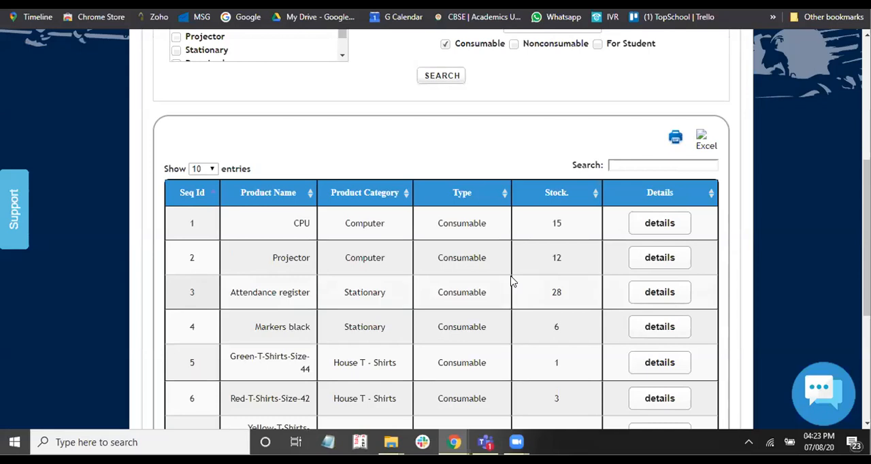
{"action": "scroll", "coordinate": [512, 281], "scroll_direction": "up", "scroll_amount": 2}
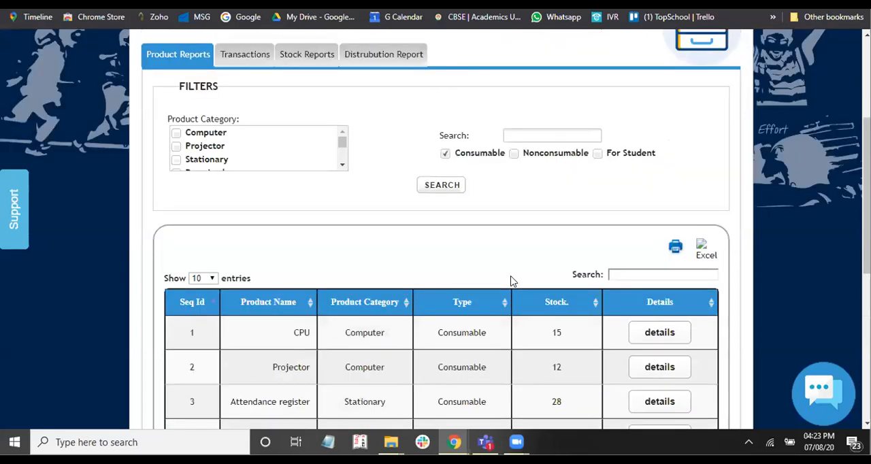
{"action": "scroll", "coordinate": [512, 281], "scroll_direction": "up", "scroll_amount": 1}
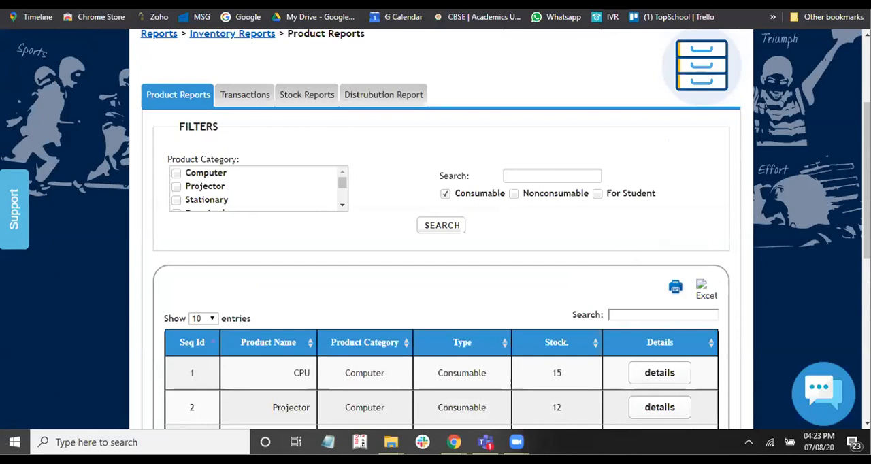
{"action": "left_click", "coordinate": [536, 167]}
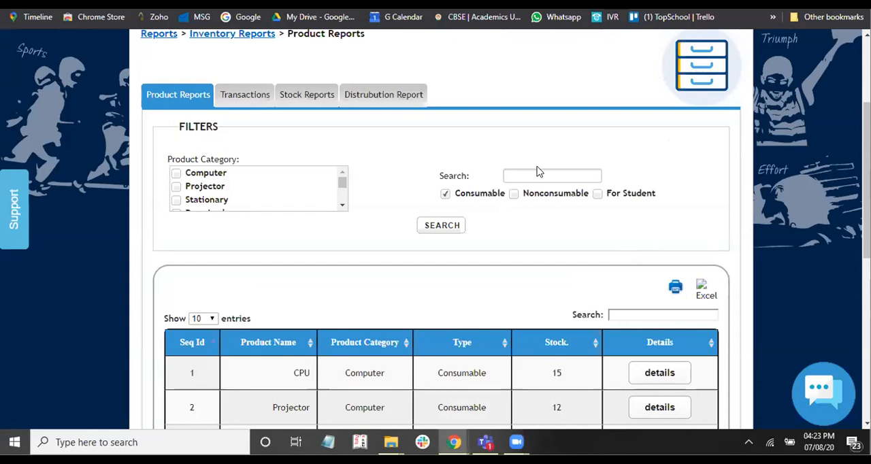
- Open the inventory settings in a new tab from the distribution page and bring up the form for adding a new product
{"action": "key", "text": "ctrl+Tab"}
{"action": "right_click", "coordinate": [697, 103]}
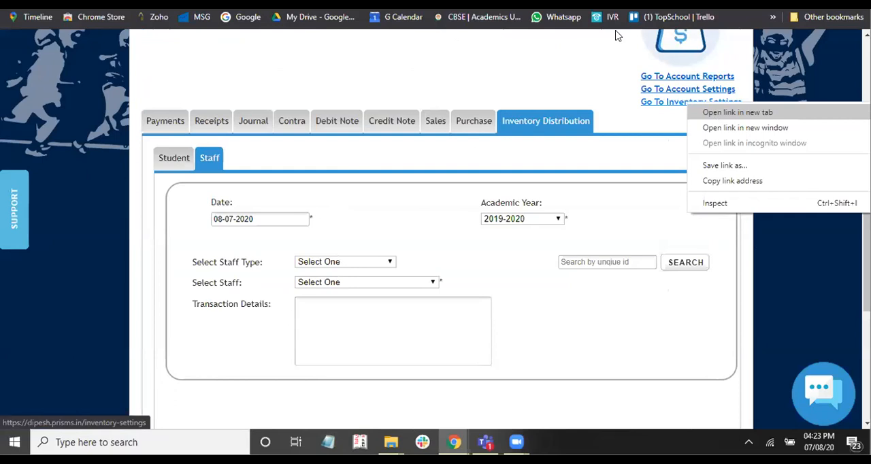
{"action": "key", "text": "ctrl+Tab"}
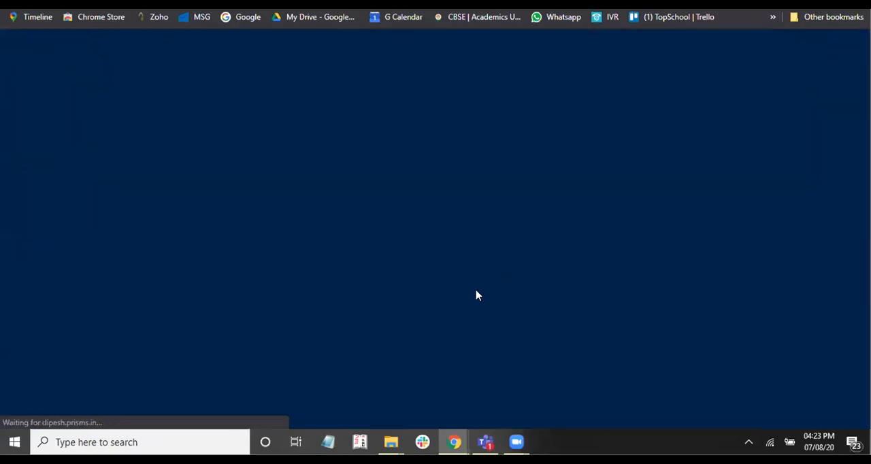
{"action": "scroll", "coordinate": [542, 258], "scroll_direction": "down", "scroll_amount": 3}
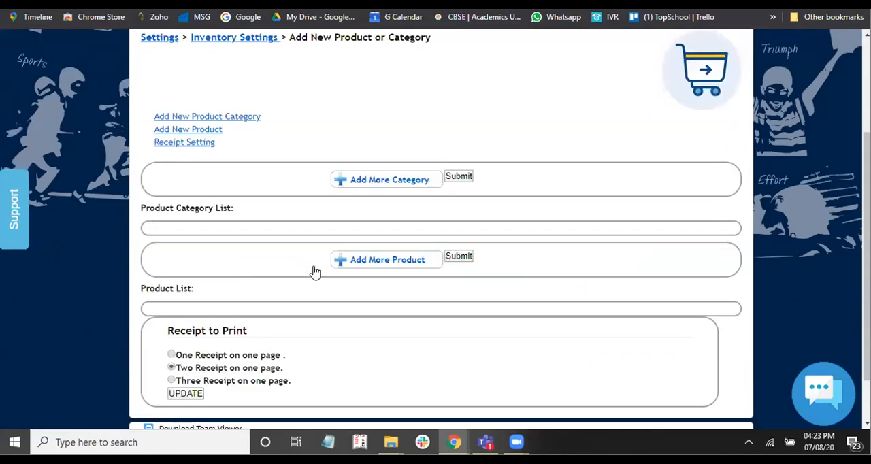
{"action": "scroll", "coordinate": [304, 251], "scroll_direction": "down", "scroll_amount": 1}
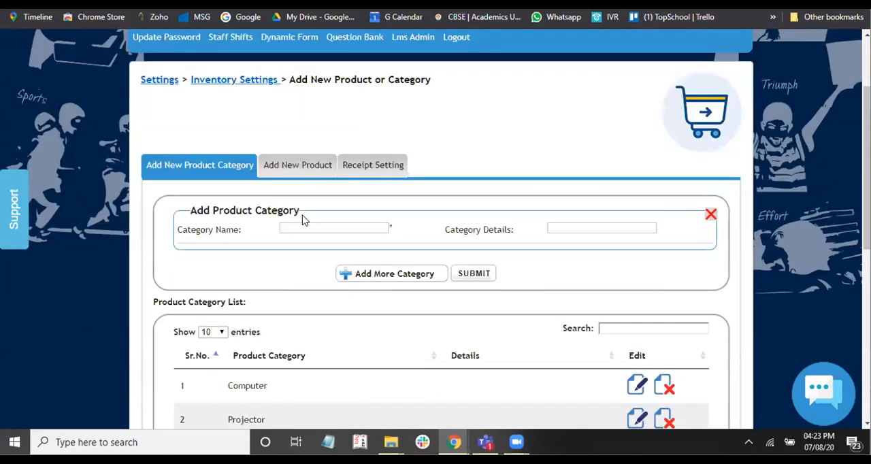
{"action": "left_click", "coordinate": [313, 170]}
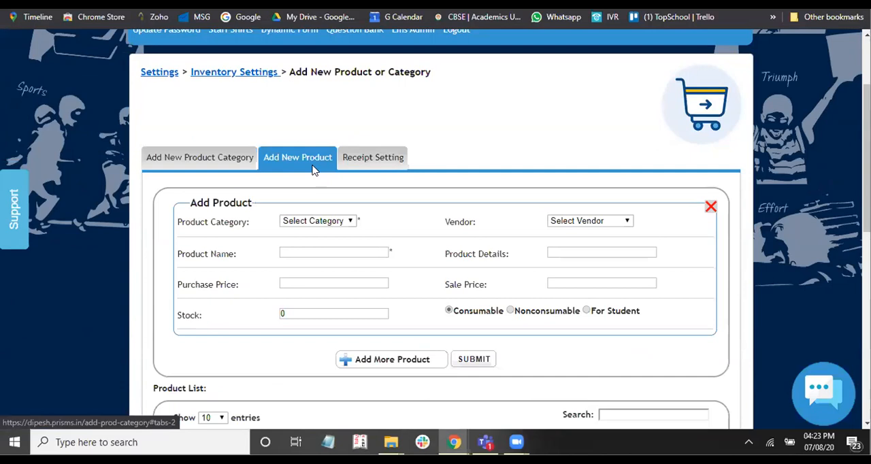
- Set the new product's category to Notebook and choose the second vendor listed
{"action": "scroll", "coordinate": [312, 170], "scroll_direction": "down", "scroll_amount": 1}
{"action": "left_click", "coordinate": [313, 167]}
{"action": "scroll", "coordinate": [312, 145], "scroll_direction": "down", "scroll_amount": 1}
{"action": "left_click", "coordinate": [312, 145]}
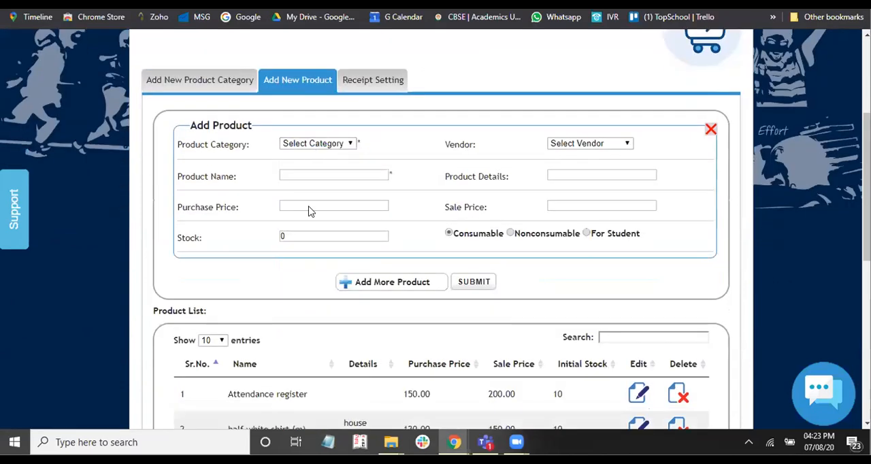
{"action": "key", "text": "n"}
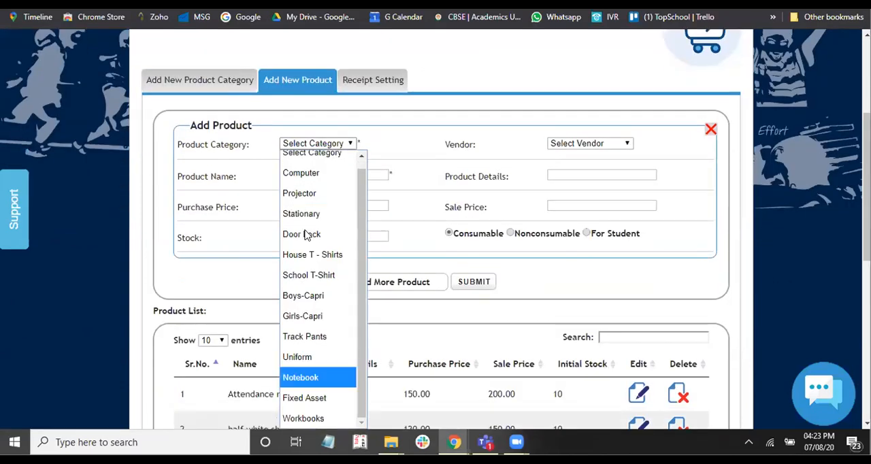
{"action": "key", "text": "Return"}
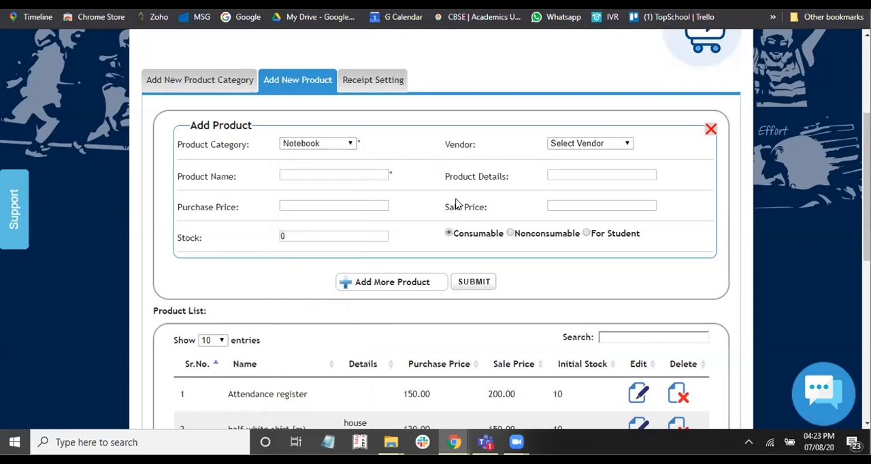
{"action": "left_click", "coordinate": [599, 145]}
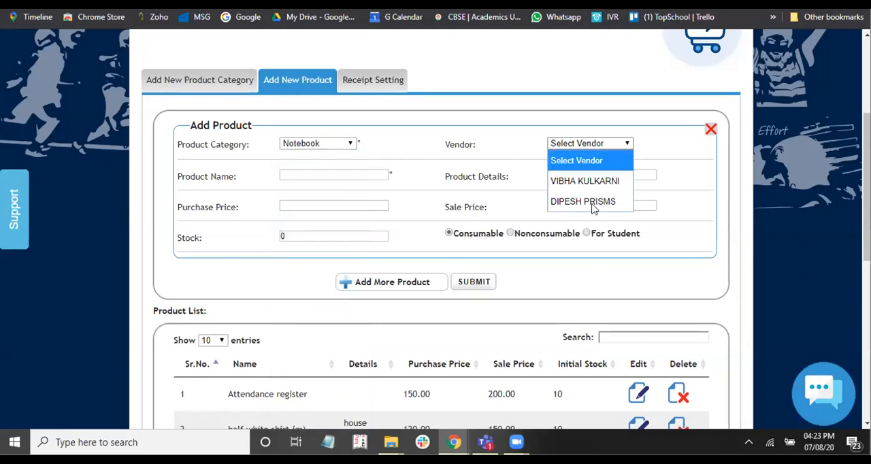
- Name the new product Teacher Book Rough
{"action": "left_click", "coordinate": [318, 169]}
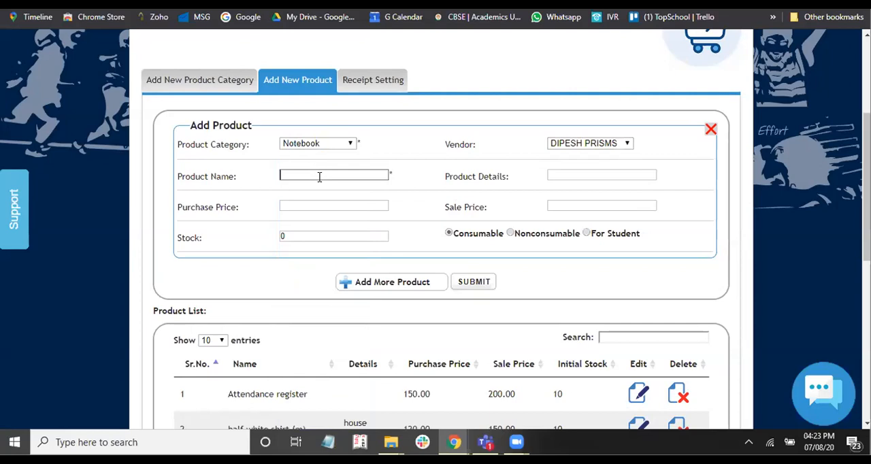
{"action": "type", "text": "Teacher Book Rough"}
{"action": "key", "text": "Tab"}
{"action": "key", "text": "Tab"}
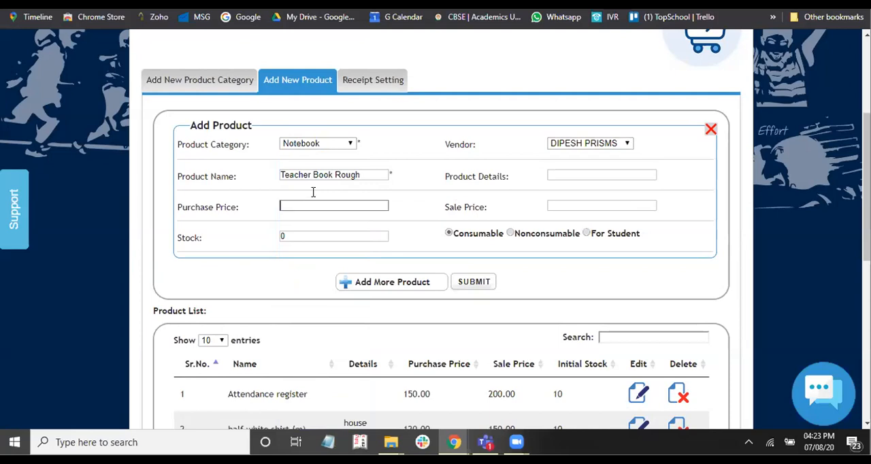
- Set the purchase price to 100 and the stock to 10, then submit the new product and acknowledge the confirmation
{"action": "type", "text": "100"}
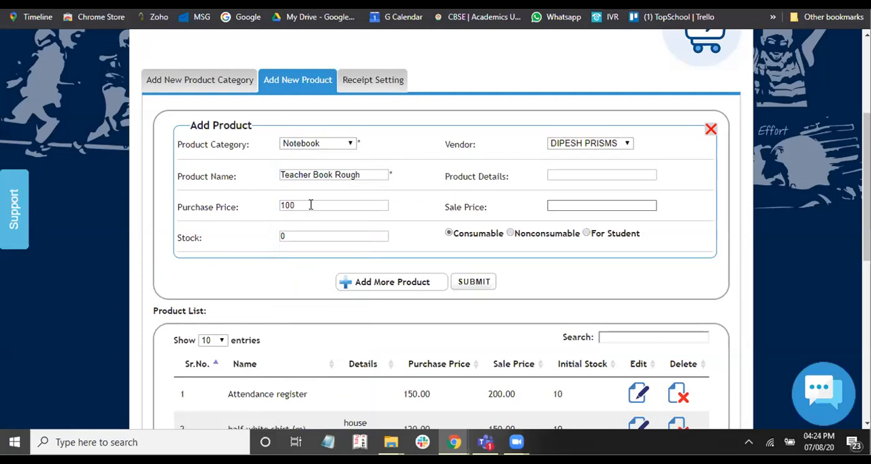
{"action": "left_click", "coordinate": [302, 236]}
{"action": "type", "text": "10"}
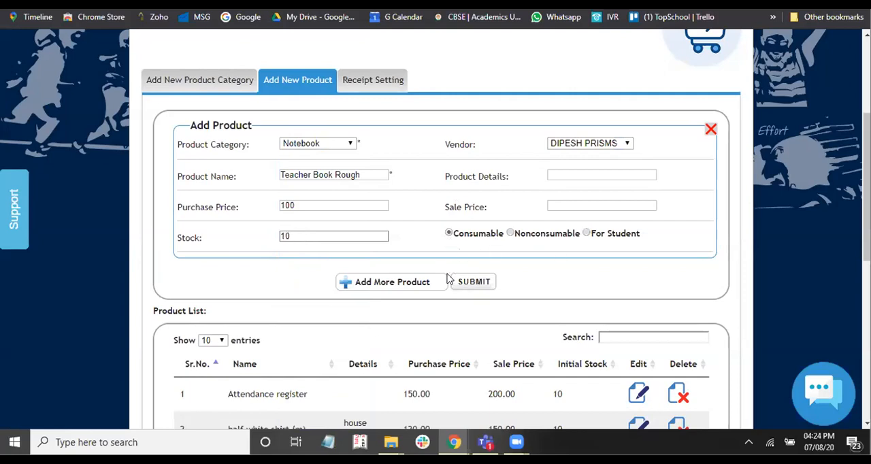
{"action": "left_click", "coordinate": [473, 283]}
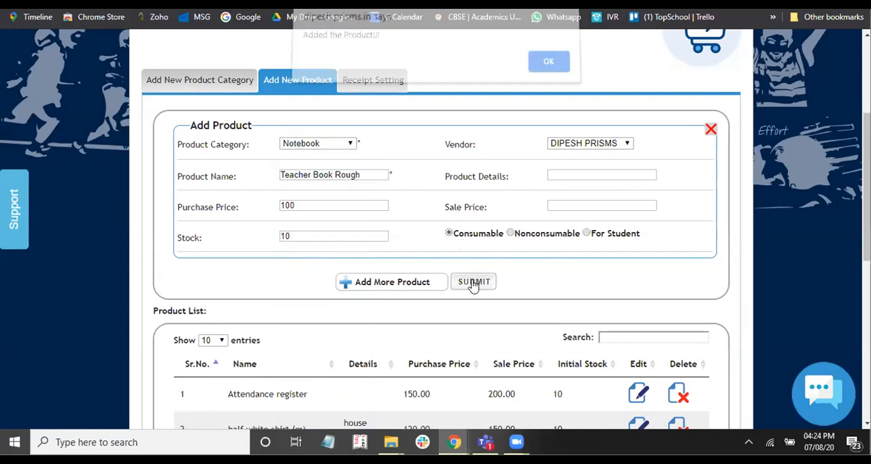
{"action": "left_click", "coordinate": [551, 72]}
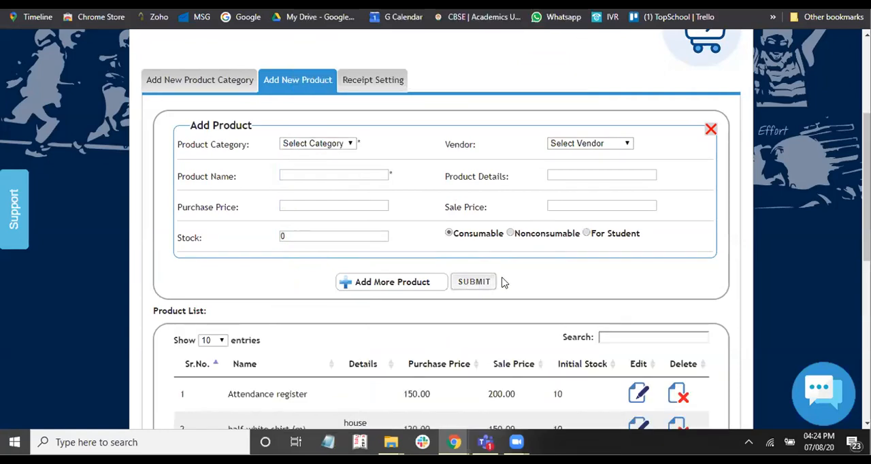
- Search the product list for "teac"
{"action": "scroll", "coordinate": [501, 281], "scroll_direction": "down", "scroll_amount": 3}
{"action": "left_click", "coordinate": [602, 230]}
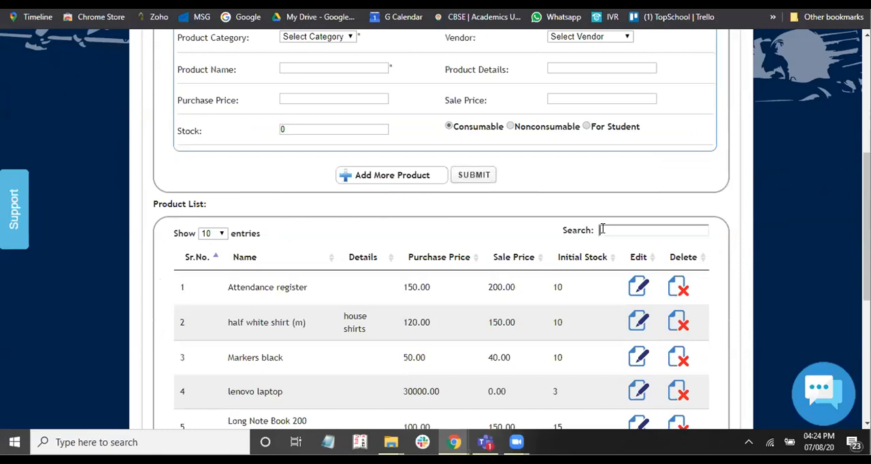
{"action": "type", "text": "teac"}
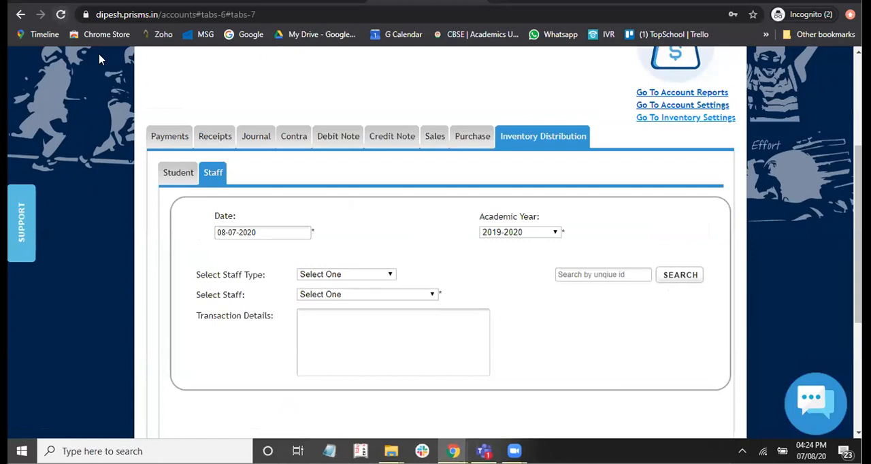
- Reload the accounts page and reopen the staff inventory distribution form
{"action": "left_click", "coordinate": [61, 14]}
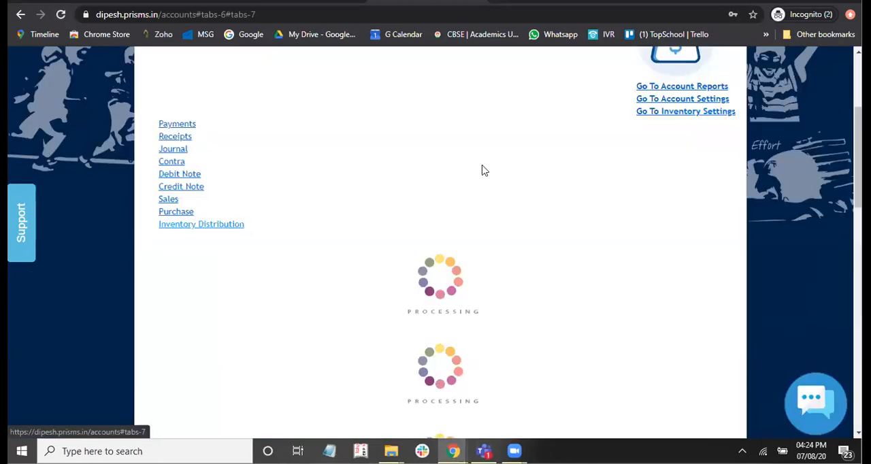
{"action": "left_click", "coordinate": [524, 142]}
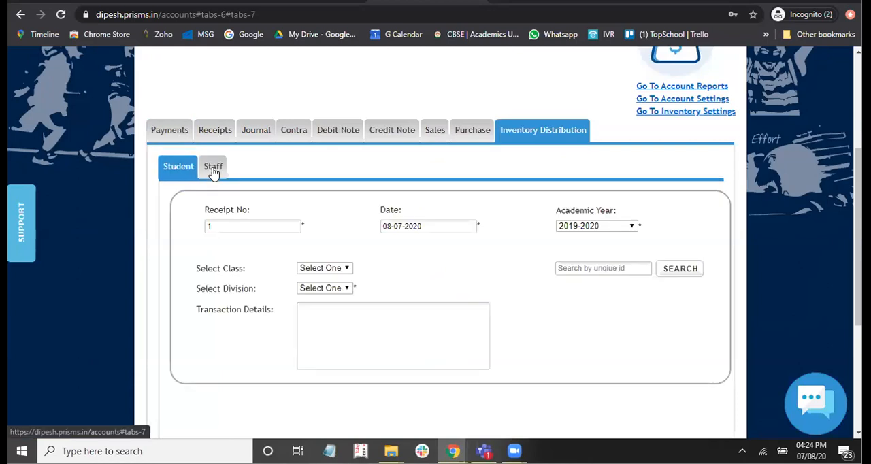
{"action": "scroll", "coordinate": [347, 227], "scroll_direction": "down", "scroll_amount": 1}
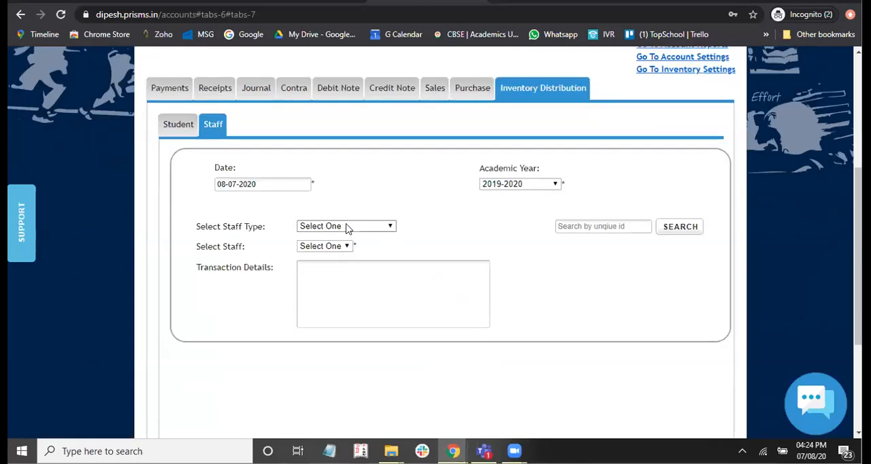
- Set the staff type to Primary Teachers and select the second staff member listed
{"action": "left_click", "coordinate": [353, 36]}
{"action": "scroll", "coordinate": [328, 196], "scroll_direction": "down", "scroll_amount": 1}
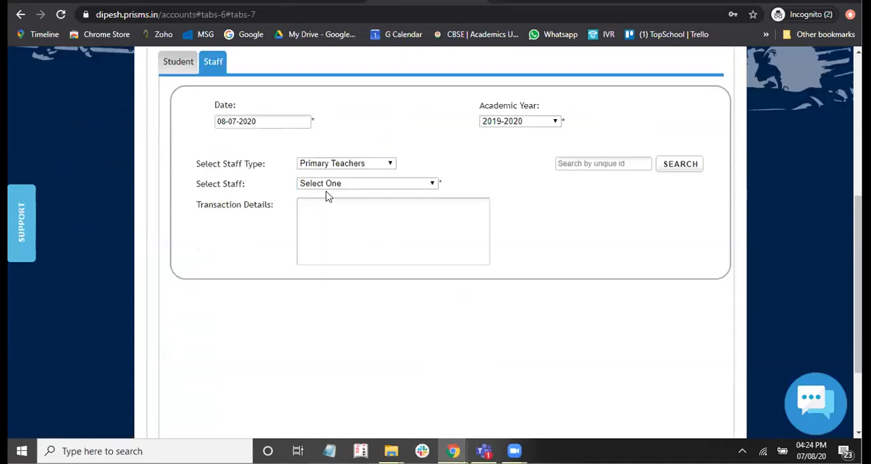
{"action": "left_click", "coordinate": [331, 184]}
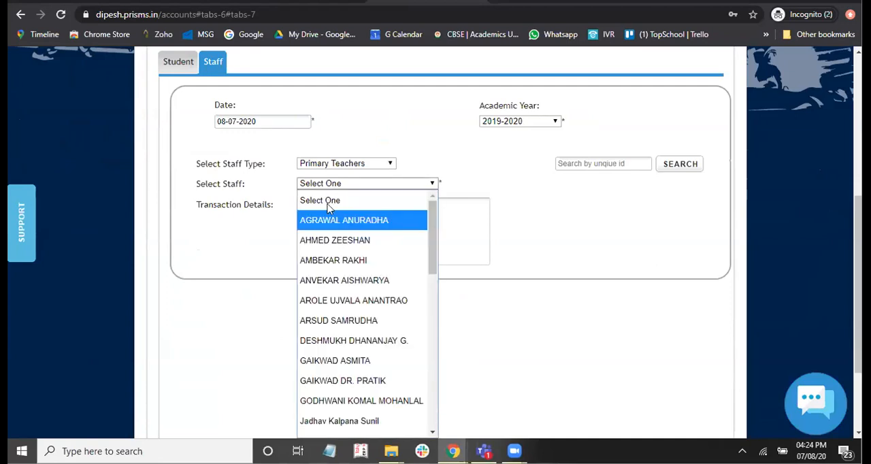
{"action": "left_click", "coordinate": [334, 240]}
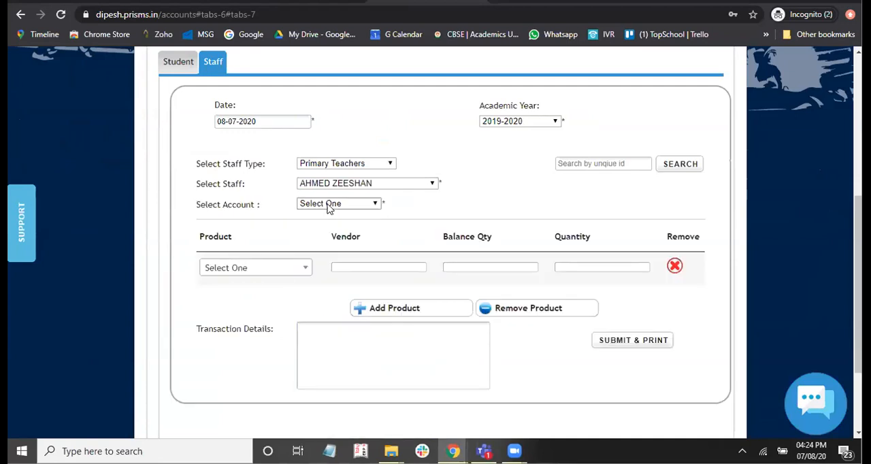
- Distribute Teacher Book Rough with a quantity of 1 to the chosen staff member, submit for printing and acknowledge the confirmation
{"action": "left_click", "coordinate": [285, 272]}
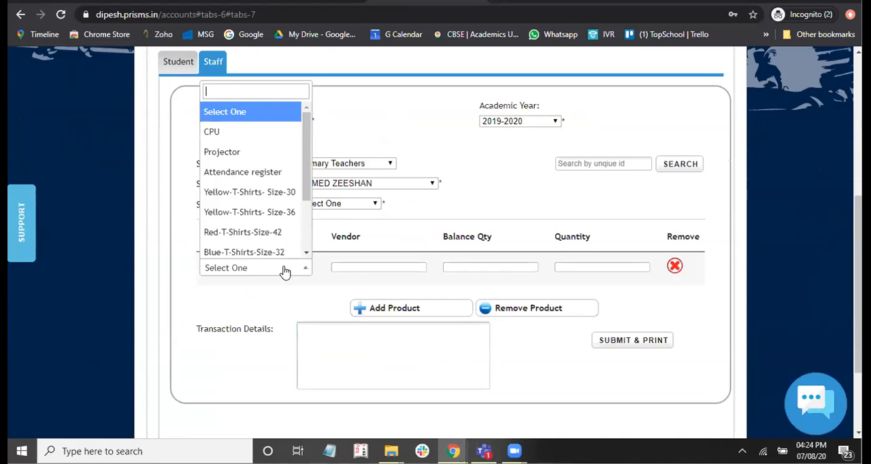
{"action": "type", "text": "te"}
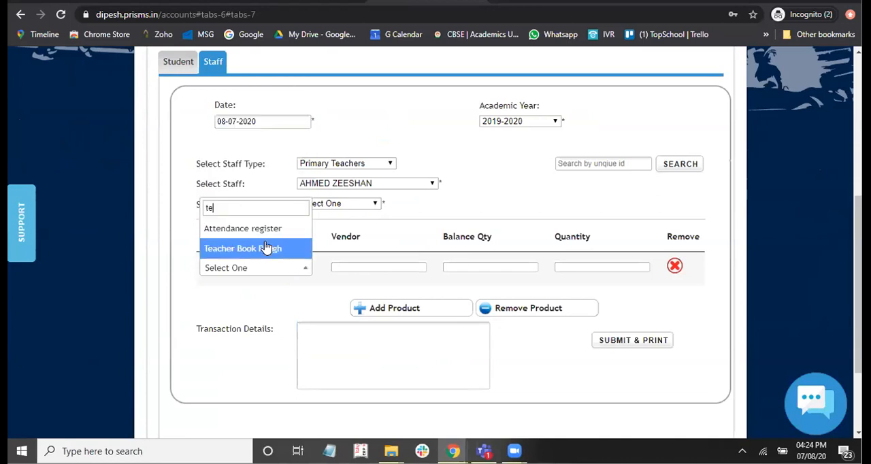
{"action": "key", "text": "Return"}
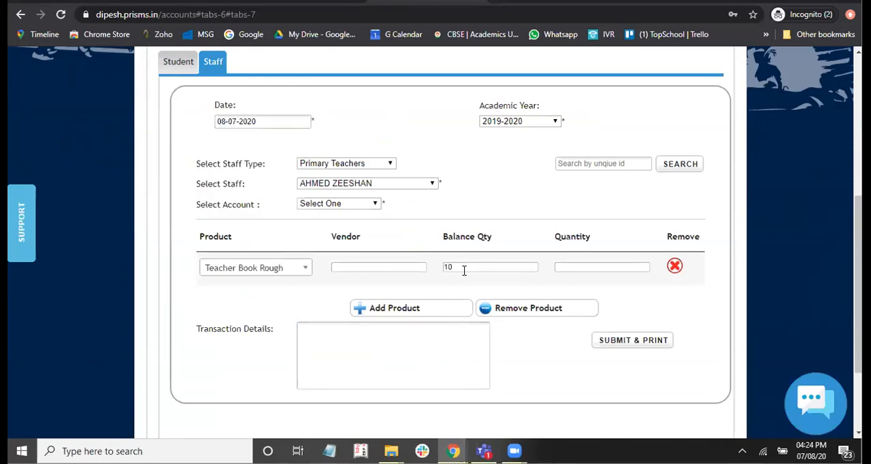
{"action": "left_click", "coordinate": [571, 267]}
{"action": "type", "text": "1"}
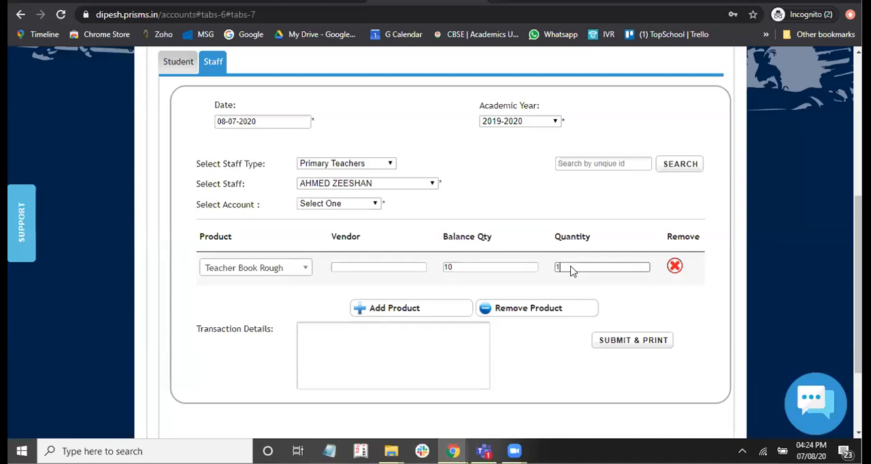
{"action": "left_click", "coordinate": [630, 343]}
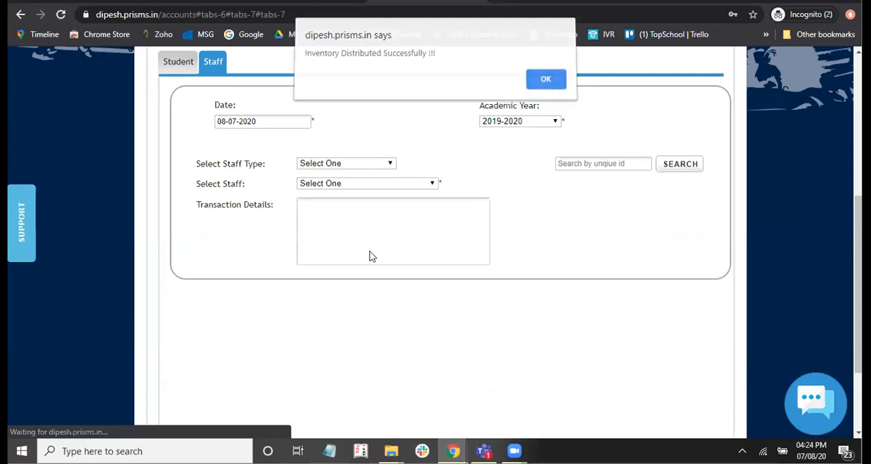
{"action": "key", "text": "Return"}
- Return to the inventory product reports and rerun the search for consumable products
{"action": "scroll", "coordinate": [359, 239], "scroll_direction": "up", "scroll_amount": 1}
{"action": "scroll", "coordinate": [696, 225], "scroll_direction": "up", "scroll_amount": 1}
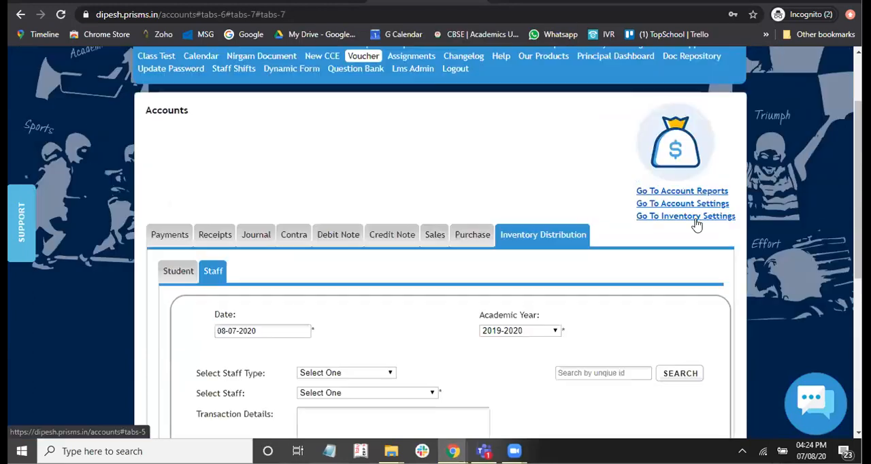
{"action": "left_click", "coordinate": [687, 216]}
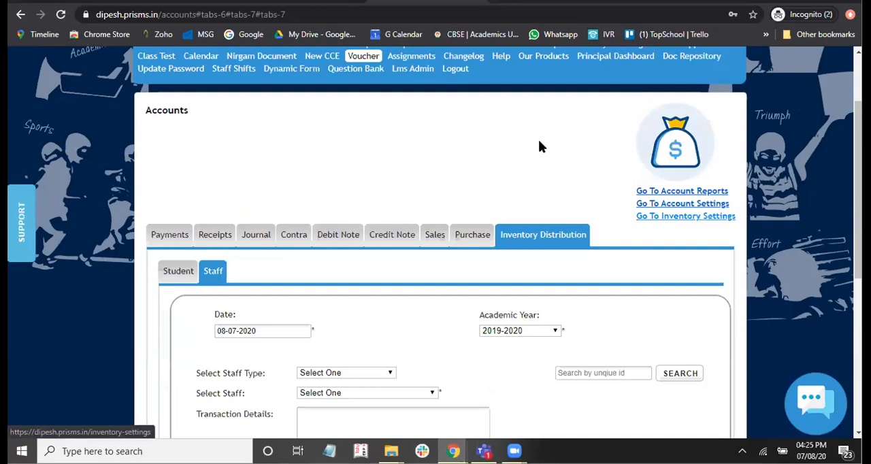
{"action": "right_click", "coordinate": [682, 216]}
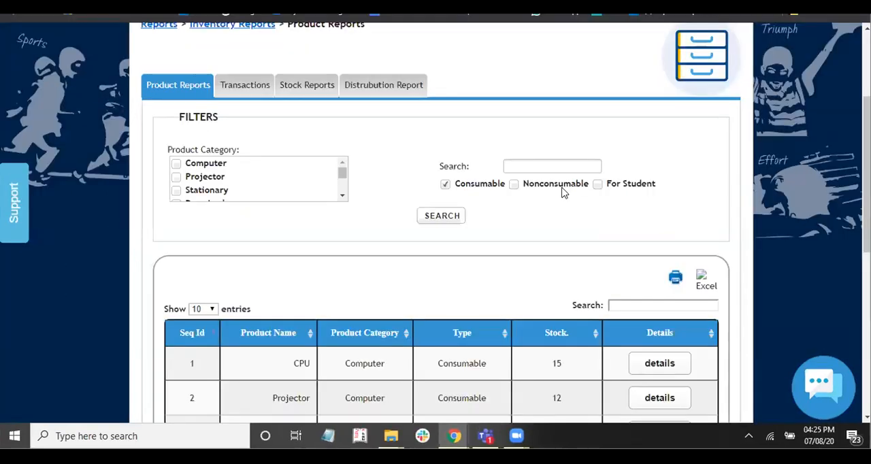
{"action": "scroll", "coordinate": [438, 138], "scroll_direction": "down", "scroll_amount": 1}
{"action": "left_click", "coordinate": [439, 134]}
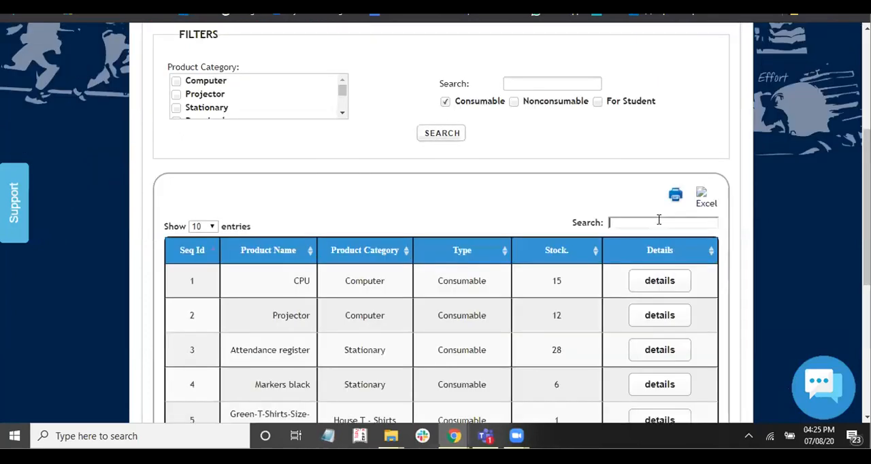
- Filter the report results by "te", view the stock details of Teacher Book Rough and close them
{"action": "type", "text": "te"}
{"action": "scroll", "coordinate": [415, 307], "scroll_direction": "down", "scroll_amount": 1}
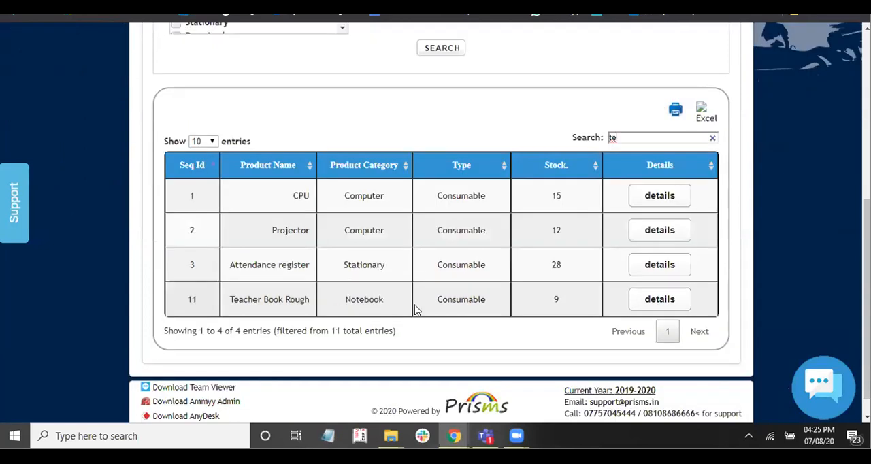
{"action": "left_click", "coordinate": [665, 304]}
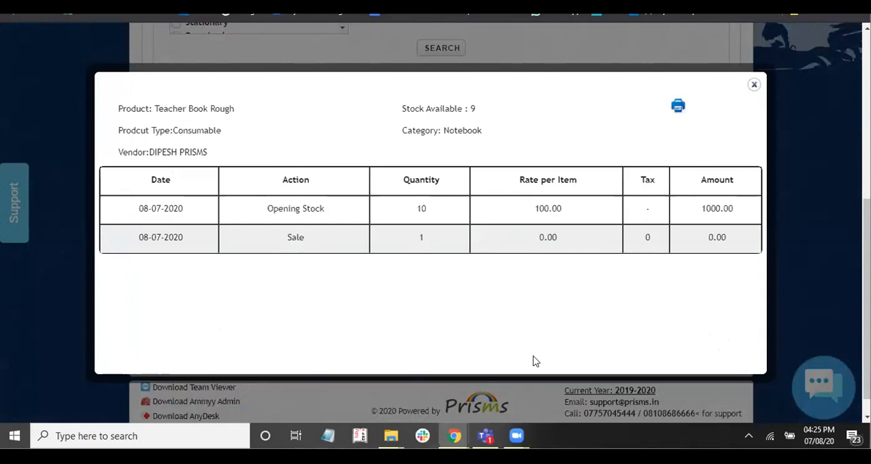
{"action": "key", "text": "Escape"}
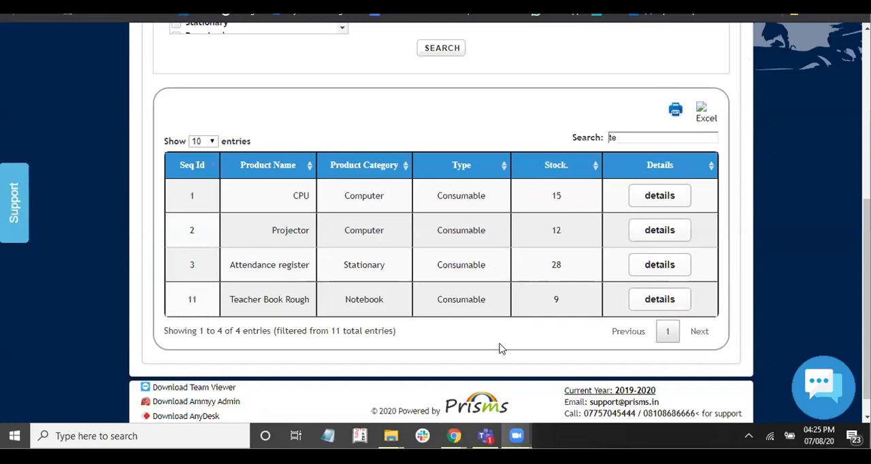
- Set the product report filter to Nonconsumable only and run the search
{"action": "scroll", "coordinate": [393, 219], "scroll_direction": "up", "scroll_amount": 2}
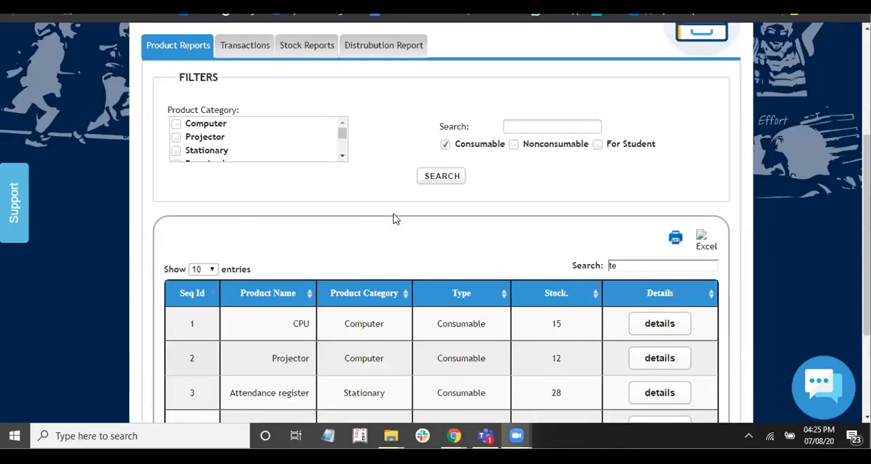
{"action": "scroll", "coordinate": [393, 219], "scroll_direction": "up", "scroll_amount": 2}
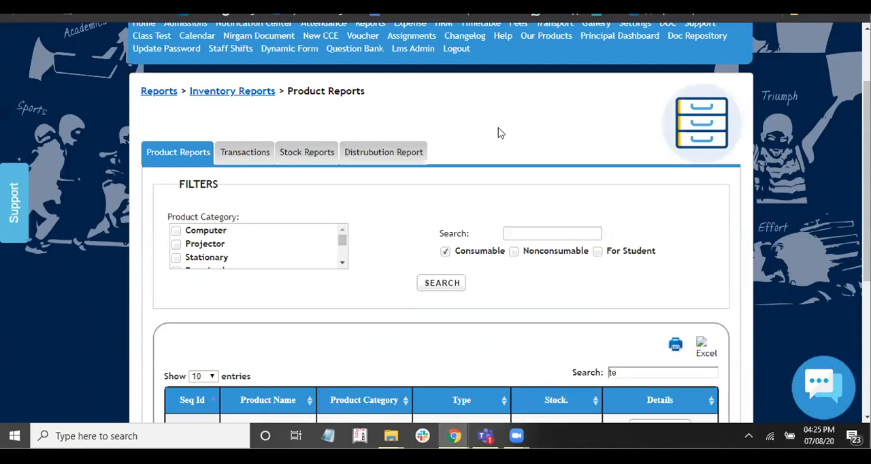
{"action": "left_click", "coordinate": [514, 252]}
{"action": "left_click", "coordinate": [444, 283]}
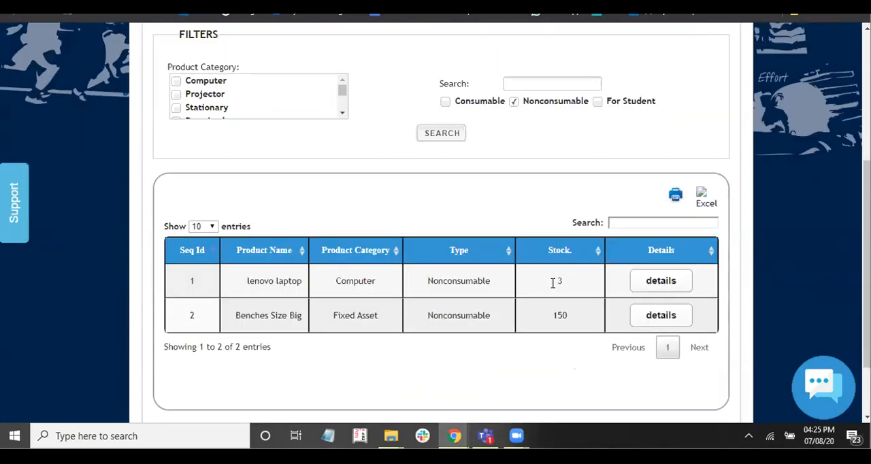
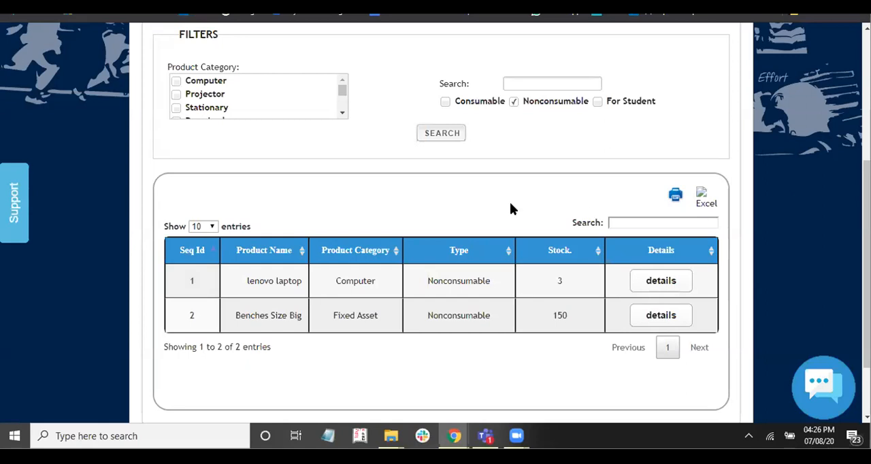
- Look over the nonconsumable report results, return to the Add New Product form and set its product type to Nonconsumable
{"action": "scroll", "coordinate": [510, 204], "scroll_direction": "down", "scroll_amount": 3}
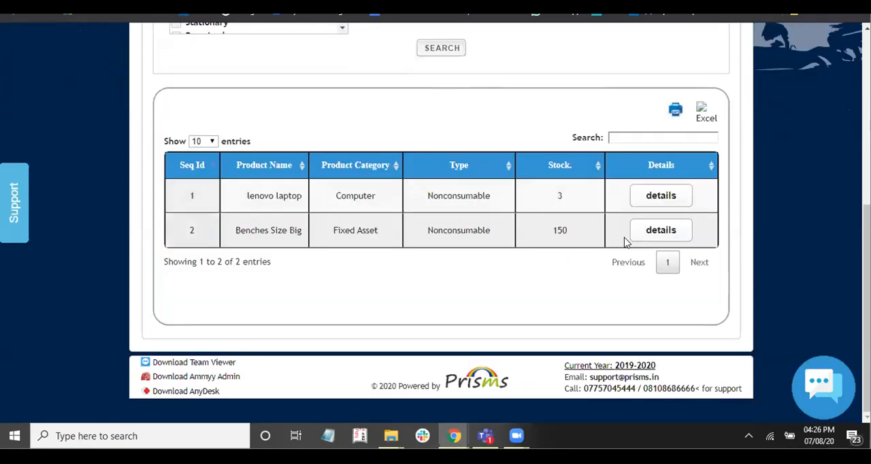
{"action": "scroll", "coordinate": [626, 243], "scroll_direction": "up", "scroll_amount": 1}
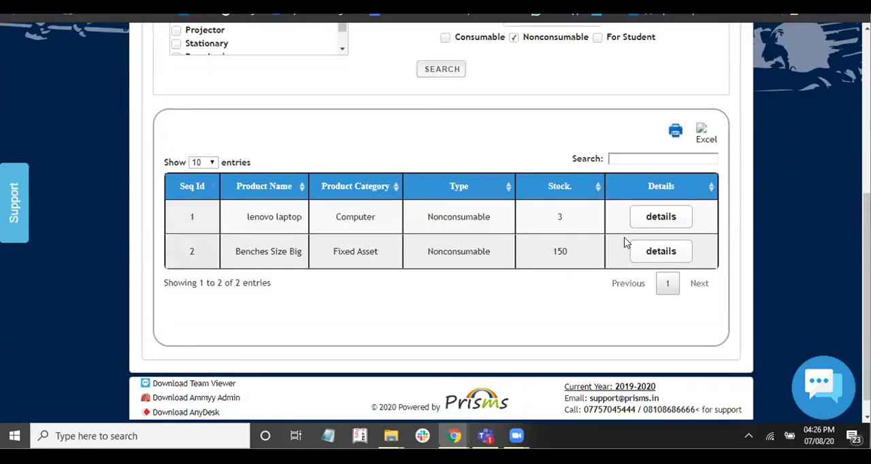
{"action": "scroll", "coordinate": [626, 243], "scroll_direction": "up", "scroll_amount": 5}
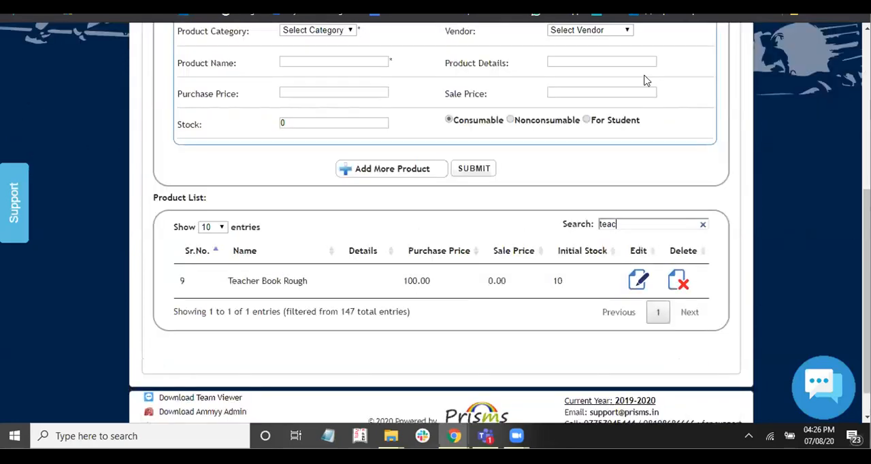
{"action": "scroll", "coordinate": [612, 279], "scroll_direction": "up", "scroll_amount": 3}
{"action": "left_click", "coordinate": [511, 249]}
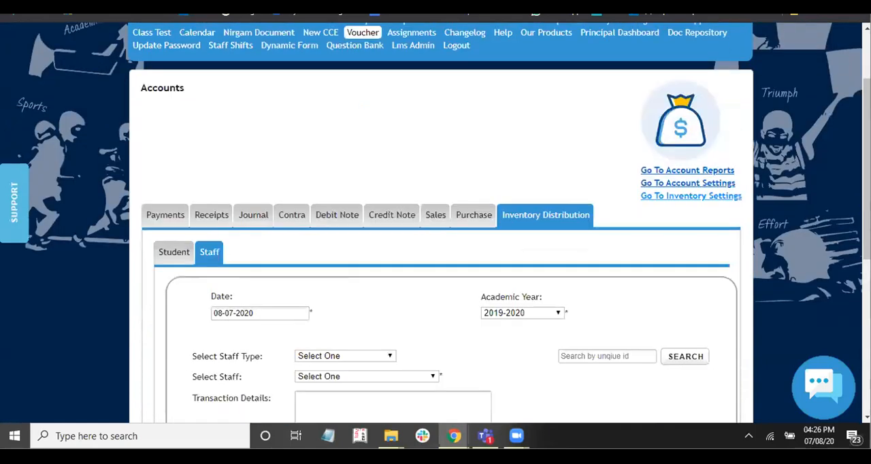
- Start a sales voucher dated 08-04-2021 with sales type Cash Sales and account CASH ACCOUNTS
{"action": "scroll", "coordinate": [487, 296], "scroll_direction": "down", "scroll_amount": 2}
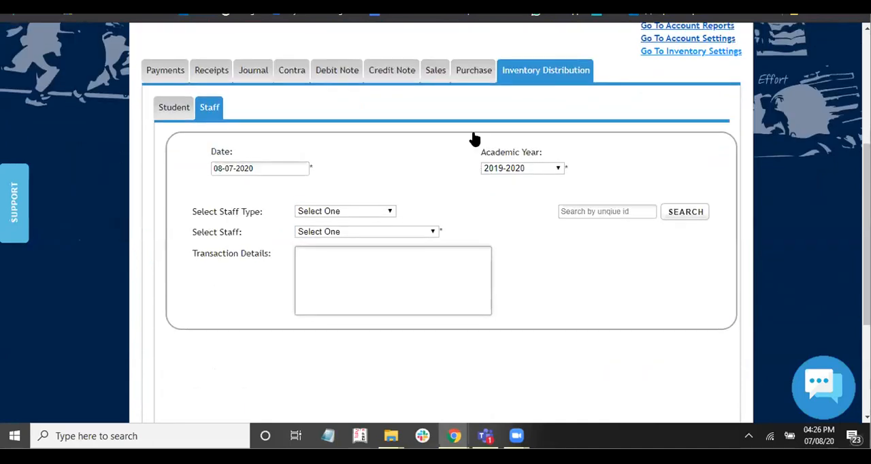
{"action": "scroll", "coordinate": [473, 139], "scroll_direction": "up", "scroll_amount": 1}
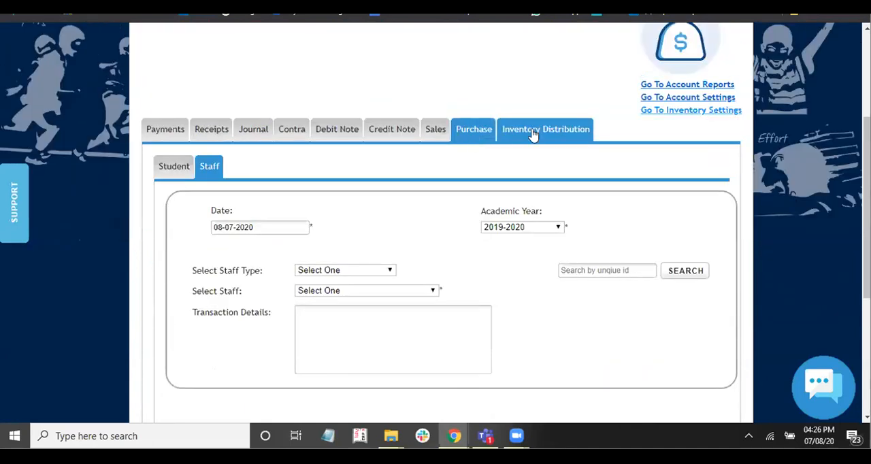
{"action": "left_click", "coordinate": [476, 131]}
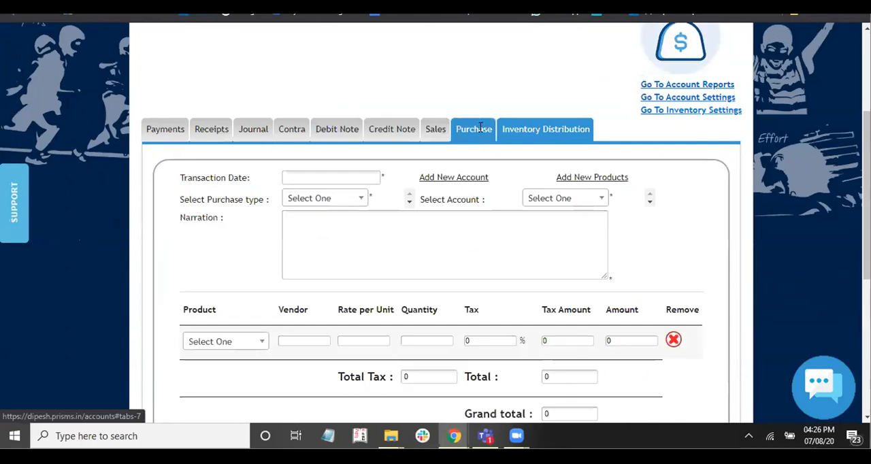
{"action": "left_click", "coordinate": [433, 131]}
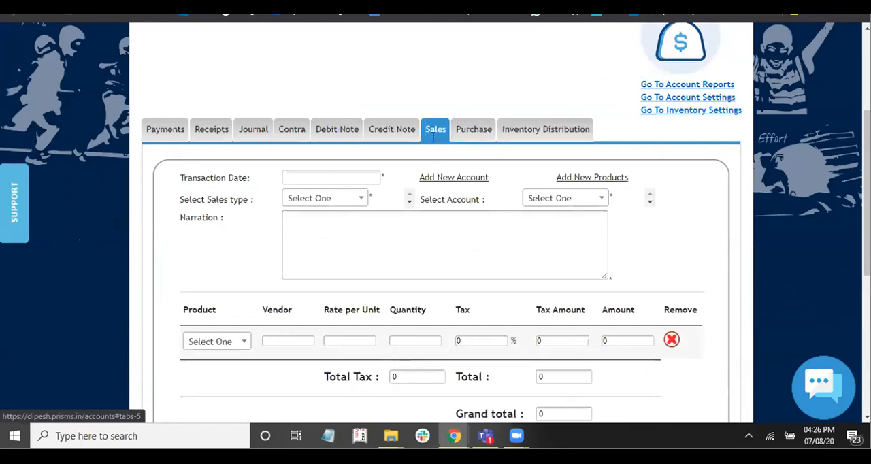
{"action": "left_click", "coordinate": [336, 177]}
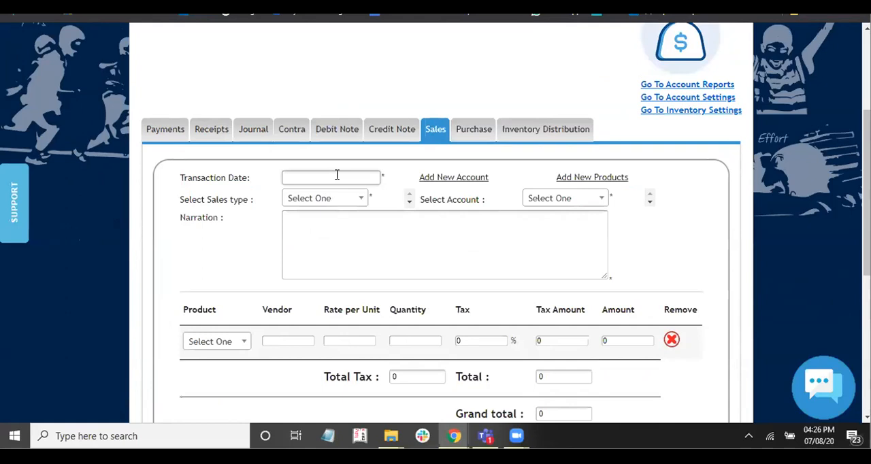
{"action": "left_click", "coordinate": [337, 176]}
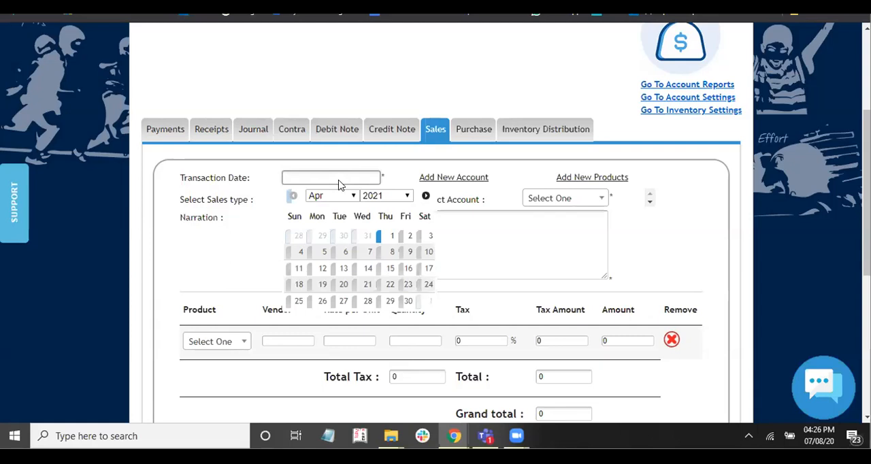
{"action": "left_click", "coordinate": [389, 253]}
{"action": "left_click", "coordinate": [325, 202]}
{"action": "left_click", "coordinate": [317, 263]}
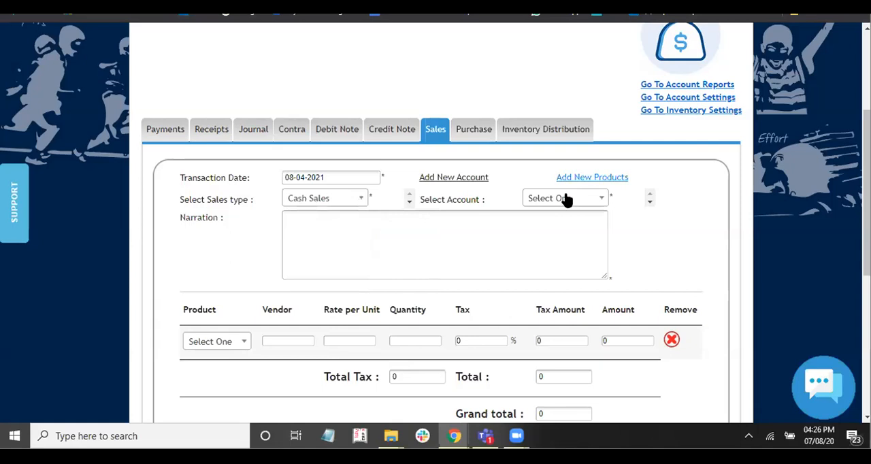
{"action": "left_click", "coordinate": [567, 198]}
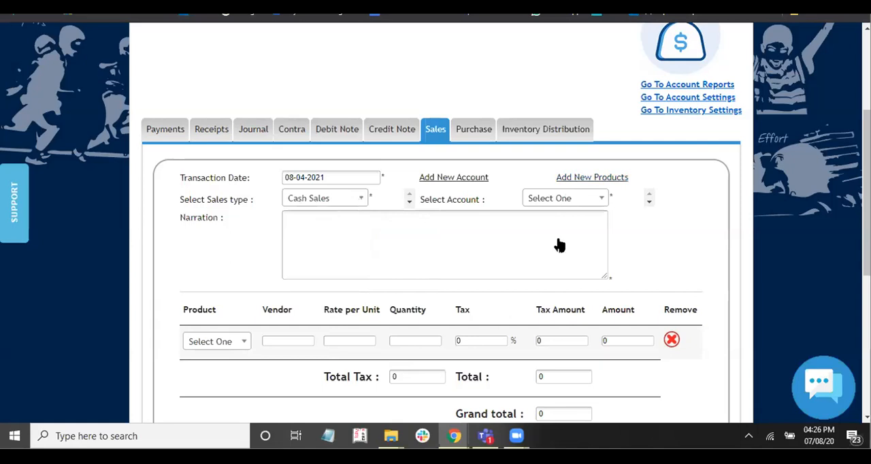
{"action": "left_click", "coordinate": [561, 257]}
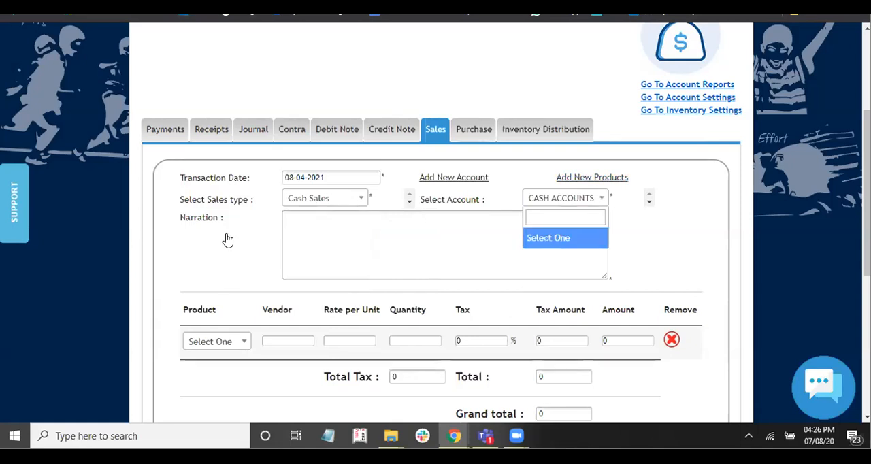
- Choose lenovo laptop as the product in the sales voucher's transaction row
{"action": "scroll", "coordinate": [229, 239], "scroll_direction": "down", "scroll_amount": 2}
{"action": "left_click", "coordinate": [227, 236]}
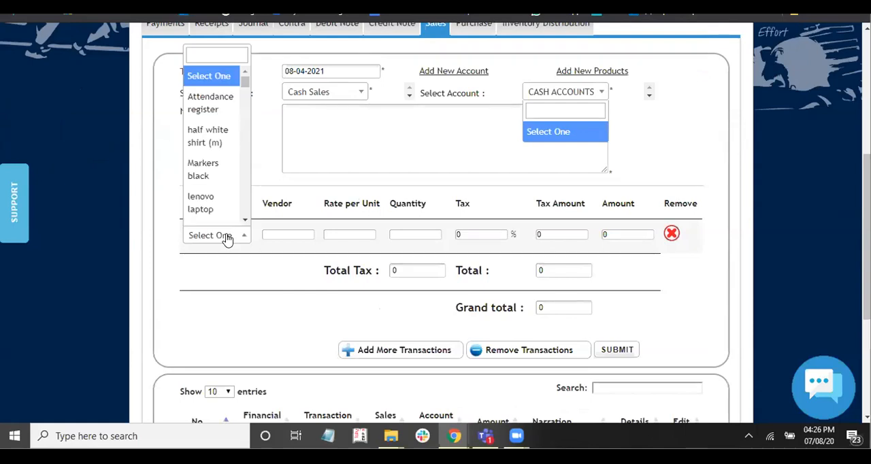
{"action": "left_click", "coordinate": [216, 197]}
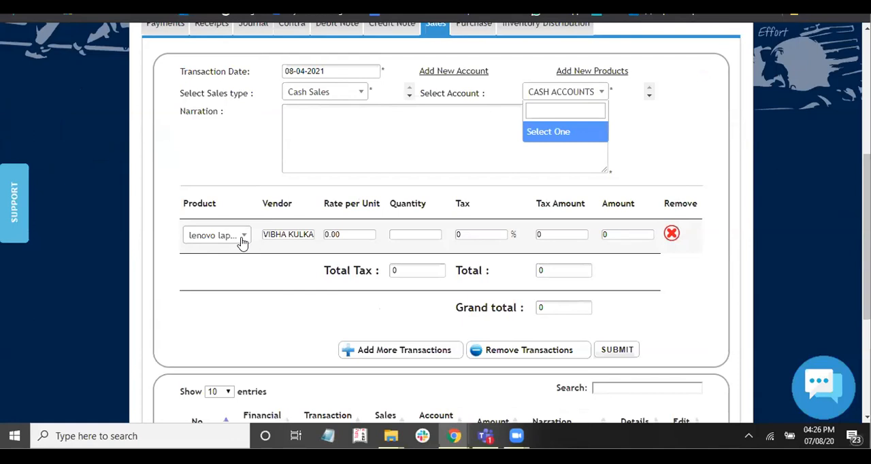
{"action": "left_click", "coordinate": [425, 234]}
{"action": "left_click", "coordinate": [350, 139]}
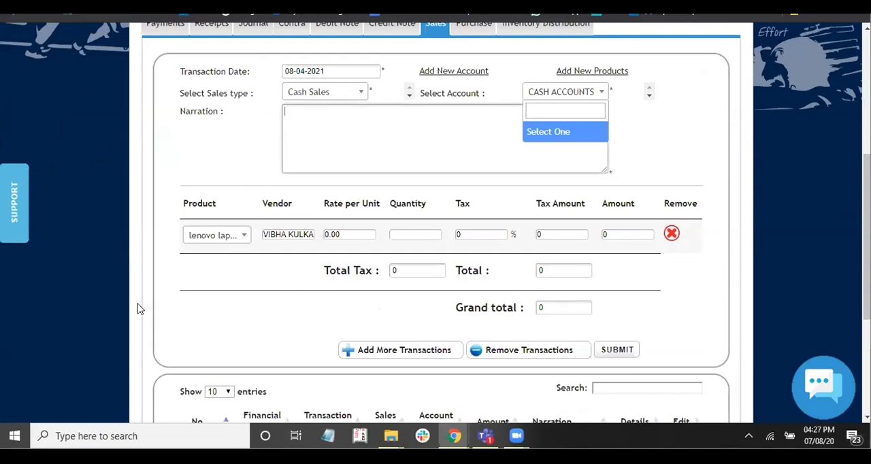
- Set the sold product to Teacher Book Rough with a rate per unit of 100 and a quantity of 5
{"action": "scroll", "coordinate": [219, 287], "scroll_direction": "up", "scroll_amount": 1}
{"action": "left_click", "coordinate": [219, 281]}
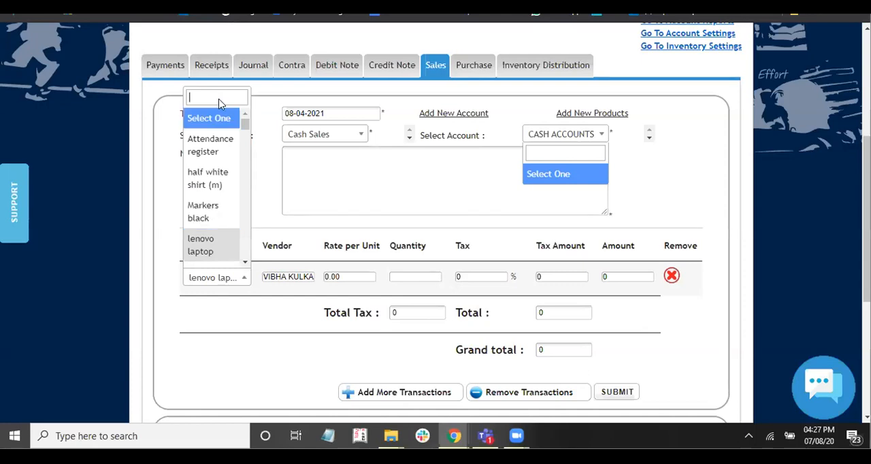
{"action": "type", "text": "teac"}
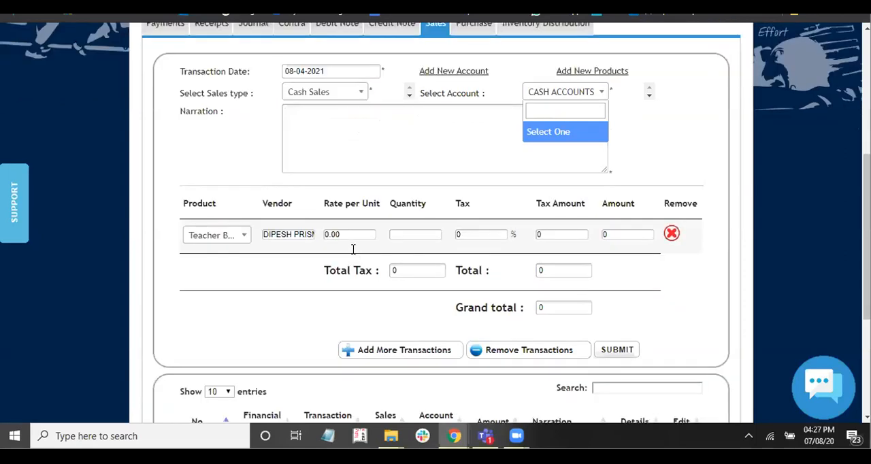
{"action": "left_click", "coordinate": [353, 235]}
{"action": "type", "text": "100"}
{"action": "key", "text": "Tab"}
{"action": "type", "text": "5"}
{"action": "left_click", "coordinate": [296, 312]}
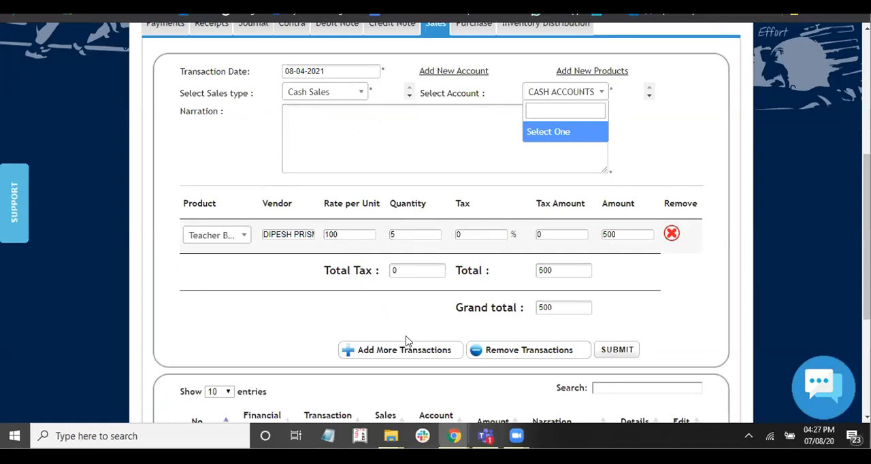
- Submit the sale, acknowledge the confirmation and cancel printing the receipt
{"action": "left_click", "coordinate": [617, 351]}
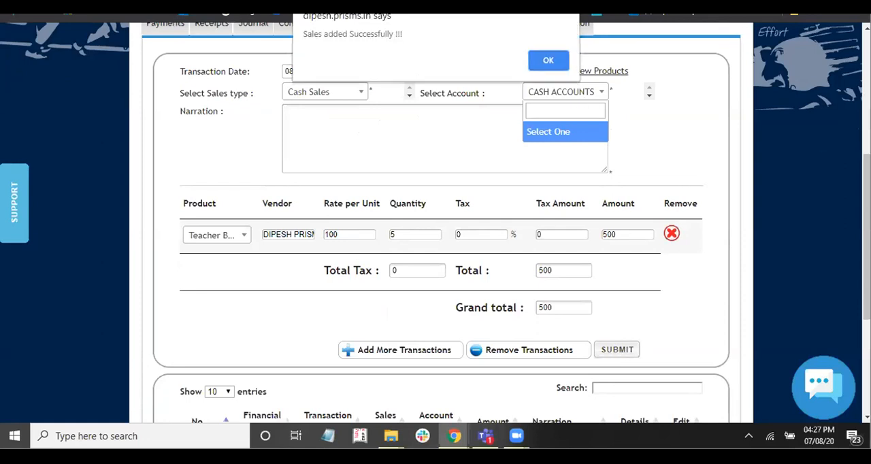
{"action": "left_click", "coordinate": [548, 60]}
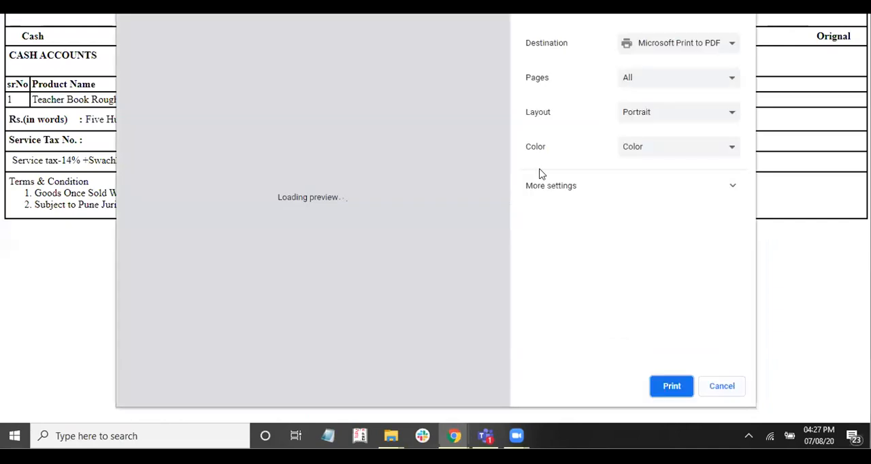
{"action": "key", "text": "Escape"}
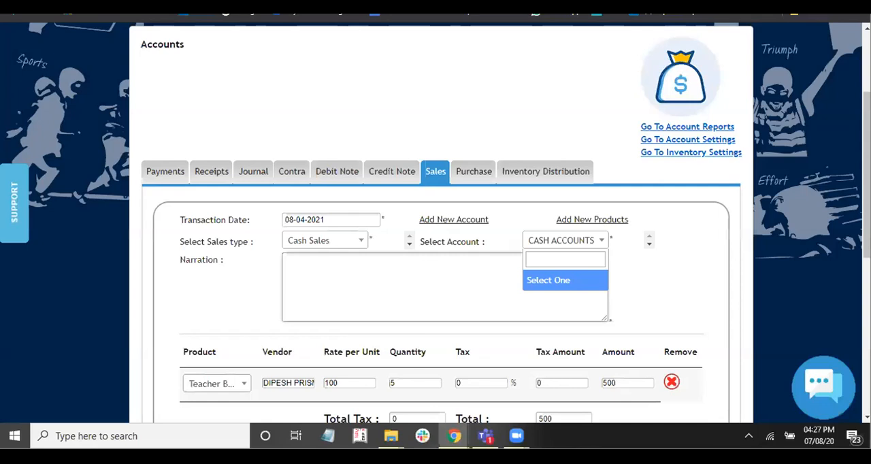
- Return to the inventory product reports, set the filter to Consumable only and run the search
{"action": "scroll", "coordinate": [435, 238], "scroll_direction": "up", "scroll_amount": 2}
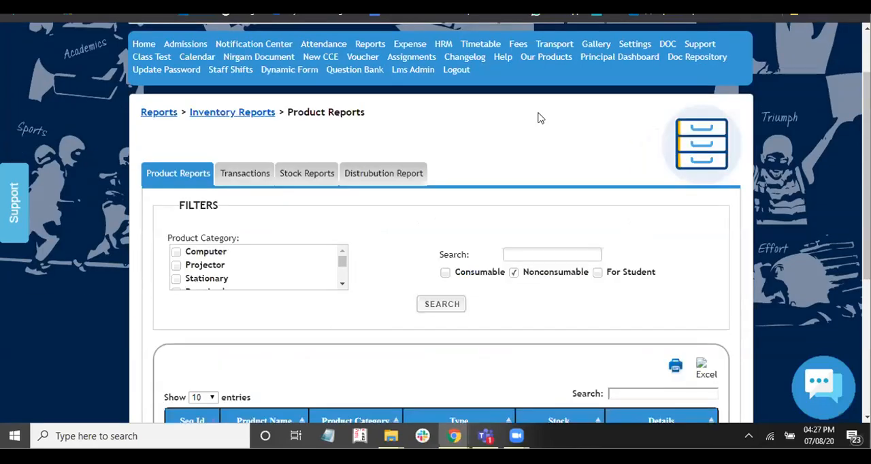
{"action": "scroll", "coordinate": [477, 122], "scroll_direction": "down", "scroll_amount": 3}
{"action": "left_click", "coordinate": [445, 124]}
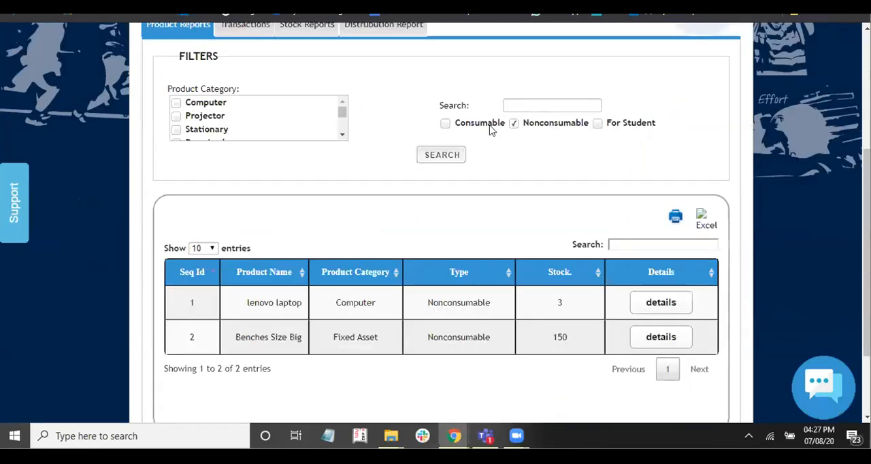
{"action": "left_click", "coordinate": [515, 124]}
{"action": "left_click", "coordinate": [439, 155]}
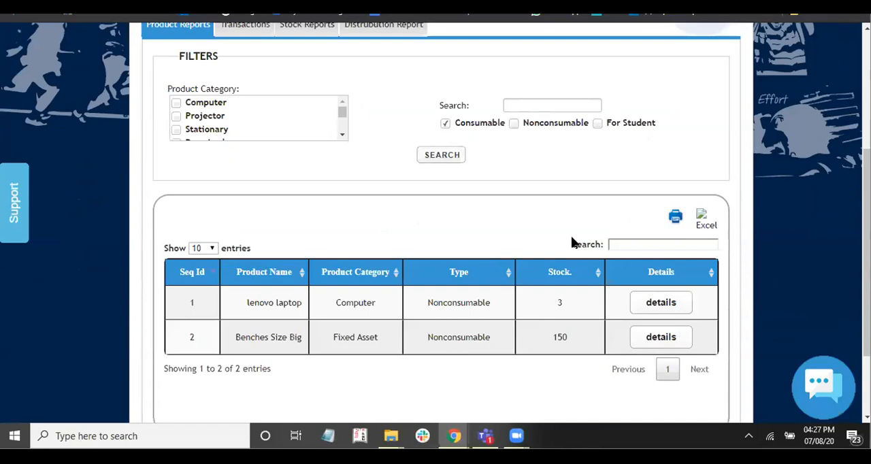
- Filter the consumable results by "te", review Teacher Book Rough's stock movements and close the details
{"action": "scroll", "coordinate": [571, 239], "scroll_direction": "down", "scroll_amount": 1}
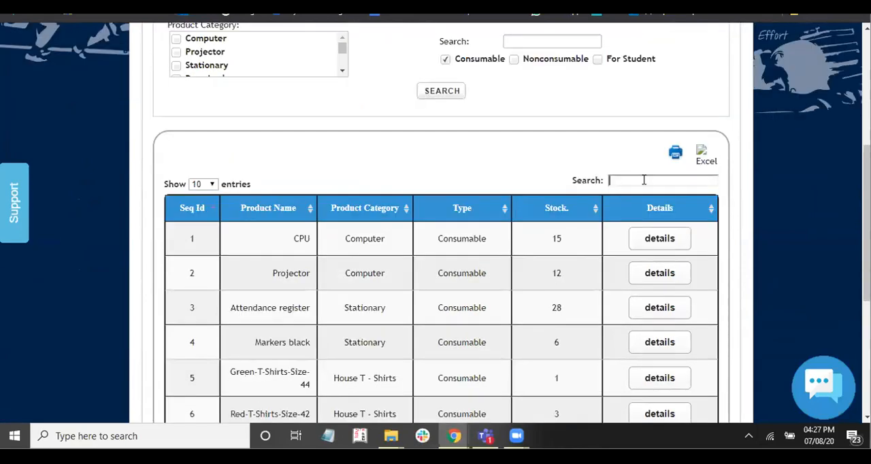
{"action": "type", "text": "te"}
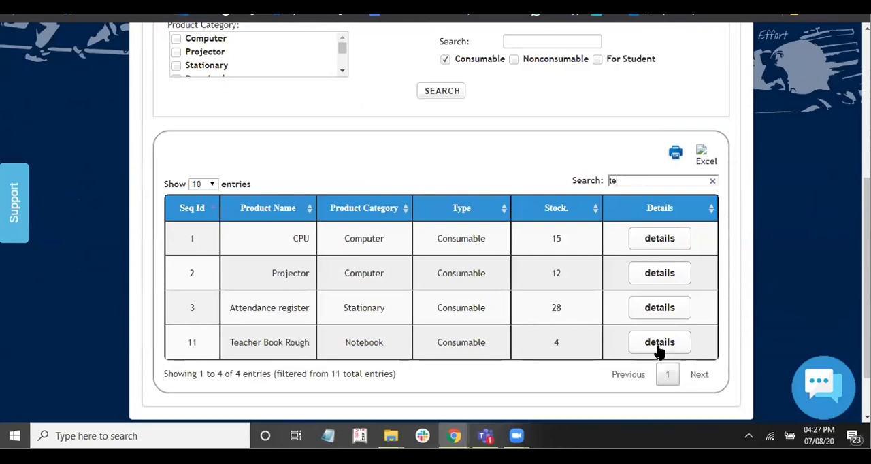
{"action": "left_click", "coordinate": [659, 344]}
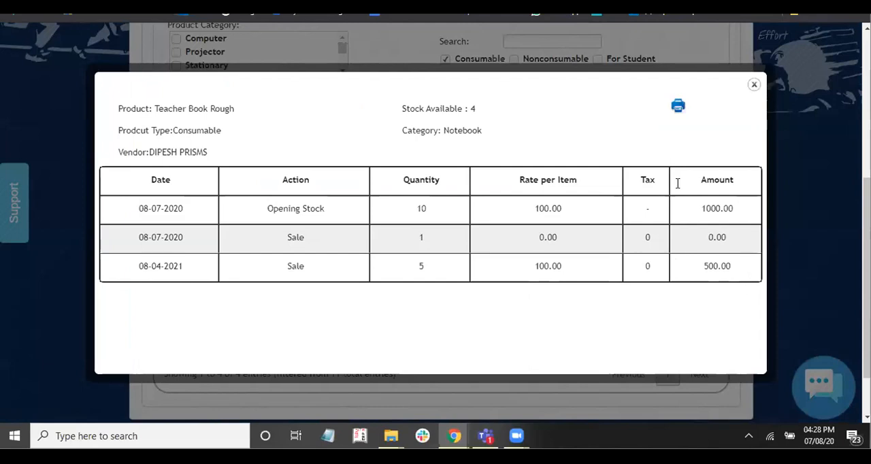
{"action": "key", "text": "Escape"}
- View the distribution, stock and transaction reports, and return to the product reports
{"action": "scroll", "coordinate": [678, 183], "scroll_direction": "up", "scroll_amount": 1}
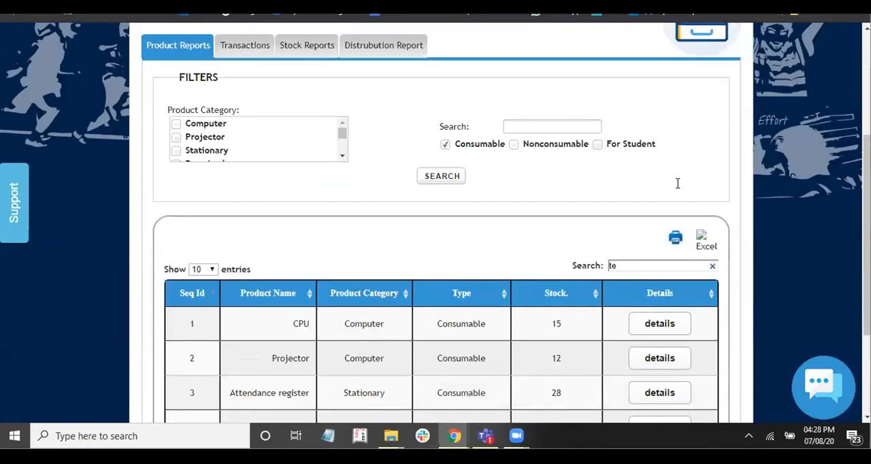
{"action": "left_click", "coordinate": [395, 45]}
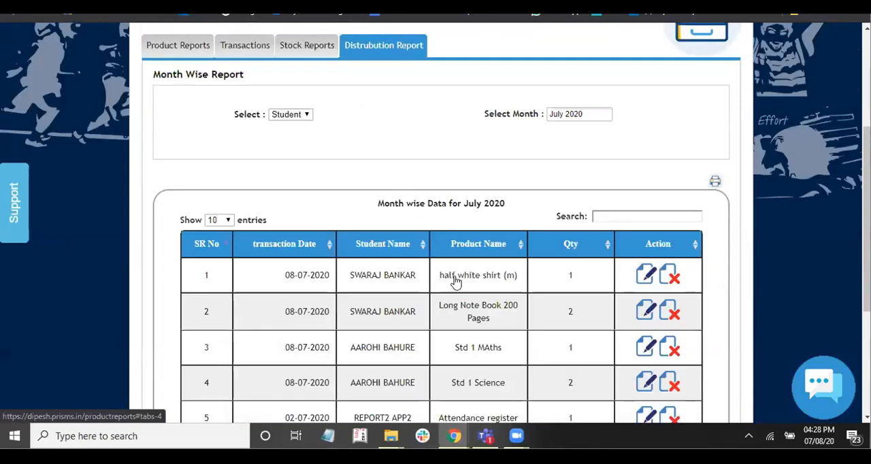
{"action": "scroll", "coordinate": [309, 144], "scroll_direction": "up", "scroll_amount": 1}
{"action": "left_click", "coordinate": [309, 141]}
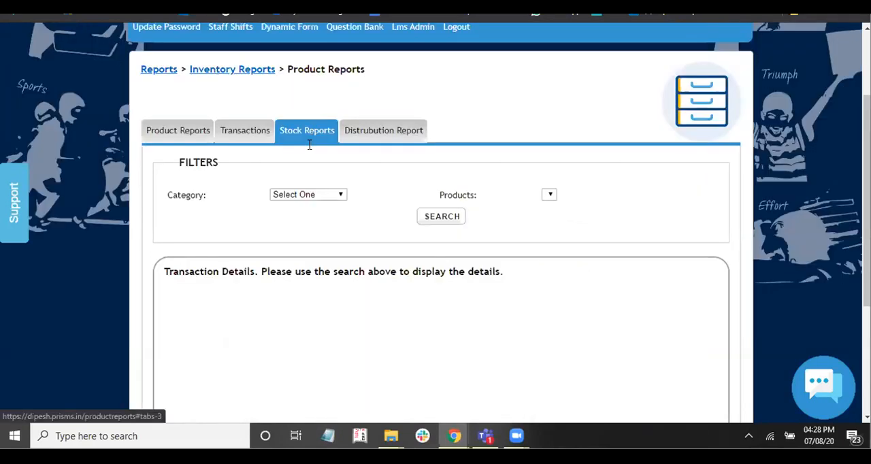
{"action": "left_click", "coordinate": [259, 129]}
{"action": "left_click", "coordinate": [178, 133]}
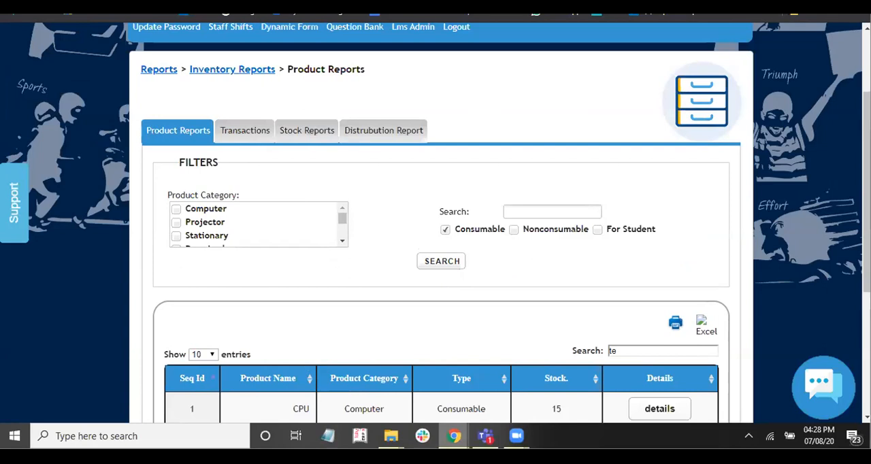
- Return to the Add New Product page, clear the product list's search filter and look through the listed products
{"action": "scroll", "coordinate": [303, 361], "scroll_direction": "up", "scroll_amount": 1}
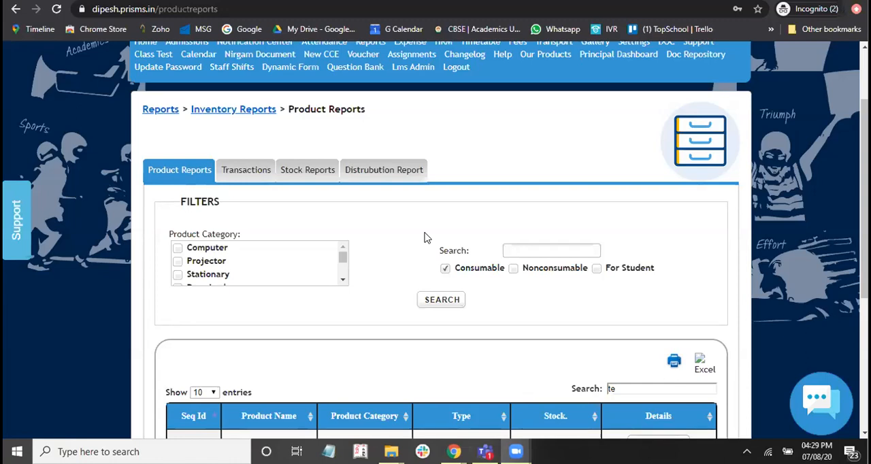
{"action": "scroll", "coordinate": [452, 180], "scroll_direction": "down", "scroll_amount": 1}
{"action": "scroll", "coordinate": [456, 164], "scroll_direction": "up", "scroll_amount": 2}
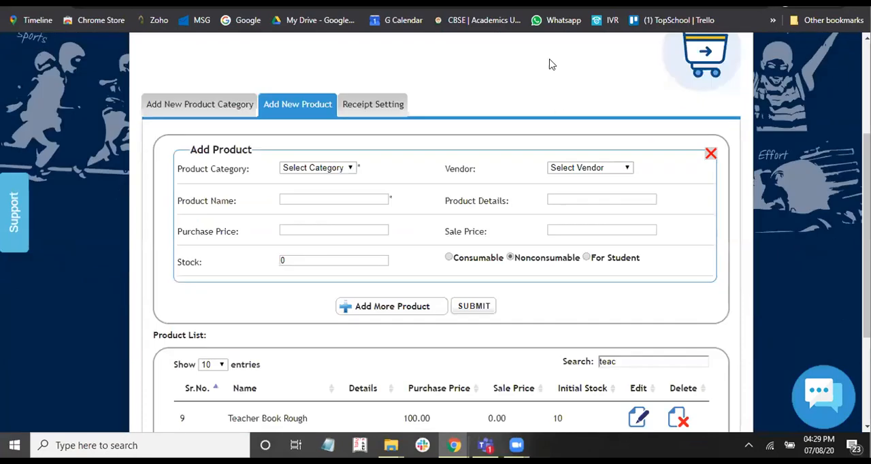
{"action": "scroll", "coordinate": [400, 249], "scroll_direction": "down", "scroll_amount": 2}
{"action": "scroll", "coordinate": [465, 274], "scroll_direction": "up", "scroll_amount": 1}
{"action": "scroll", "coordinate": [566, 246], "scroll_direction": "down", "scroll_amount": 2}
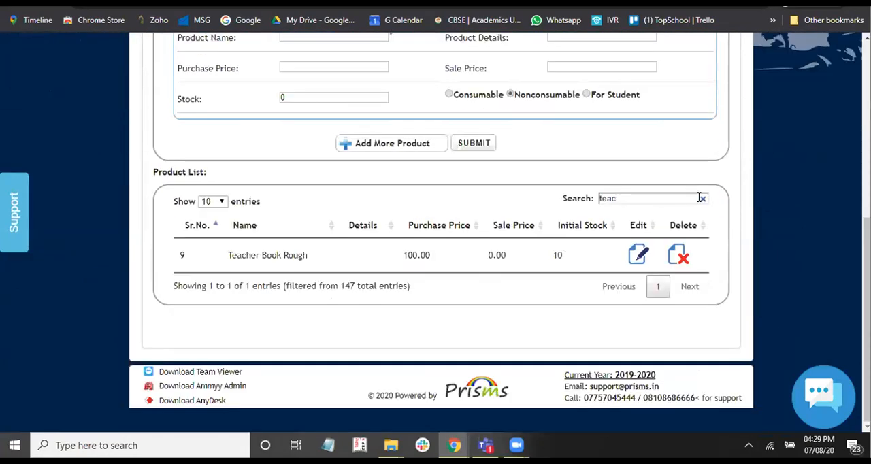
{"action": "left_click", "coordinate": [701, 197]}
{"action": "scroll", "coordinate": [361, 282], "scroll_direction": "down", "scroll_amount": 1}
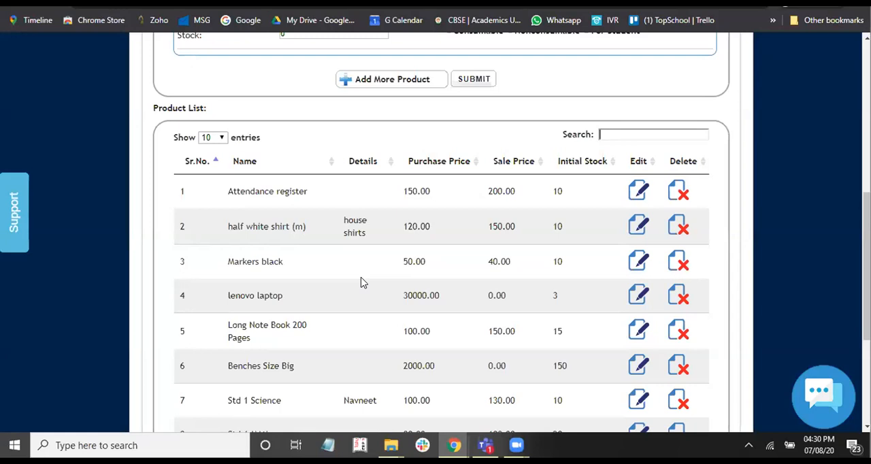
{"action": "scroll", "coordinate": [362, 281], "scroll_direction": "up", "scroll_amount": 2}
{"action": "scroll", "coordinate": [362, 281], "scroll_direction": "up", "scroll_amount": 2}
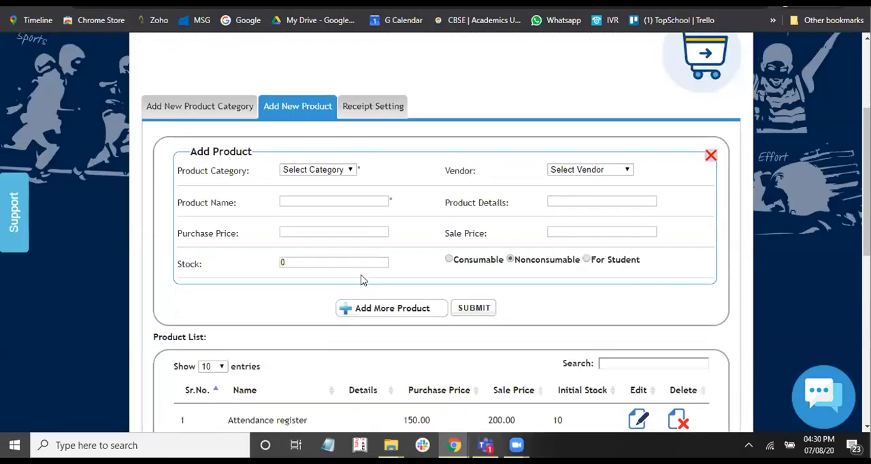
{"action": "scroll", "coordinate": [359, 286], "scroll_direction": "down", "scroll_amount": 2}
{"action": "scroll", "coordinate": [360, 306], "scroll_direction": "down", "scroll_amount": 2}
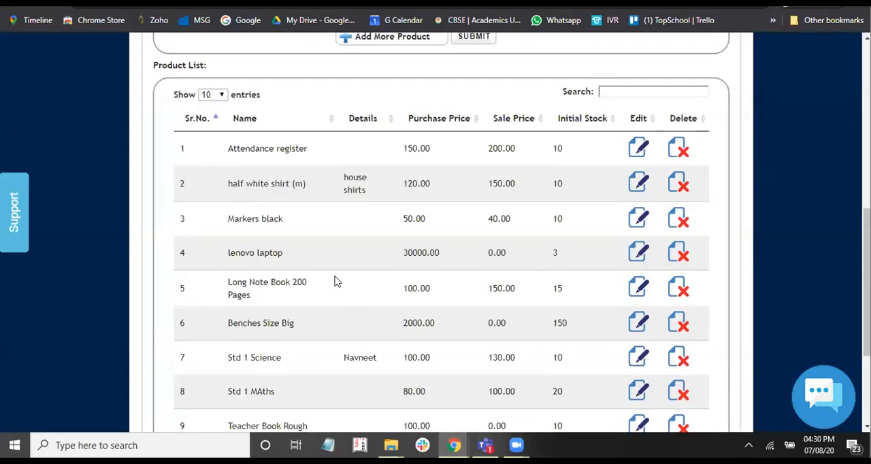
{"action": "scroll", "coordinate": [334, 284], "scroll_direction": "down", "scroll_amount": 2}
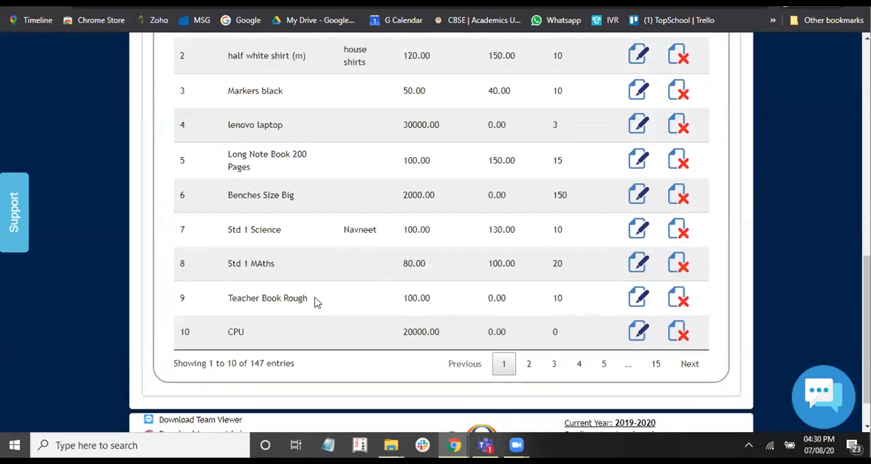